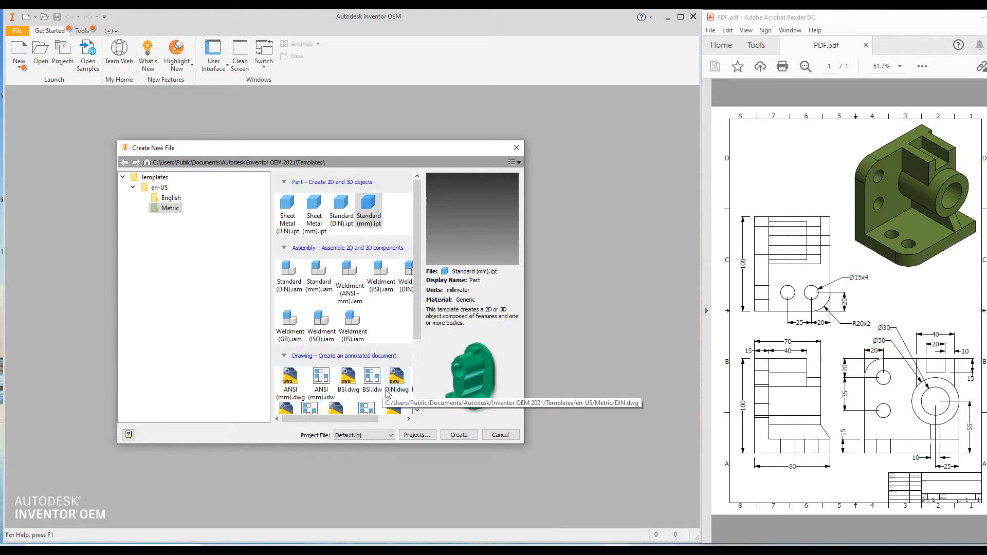
# Examine the metric and English part templates and the units each standard part template uses.
pyautogui.scroll(-3, 334, 374)
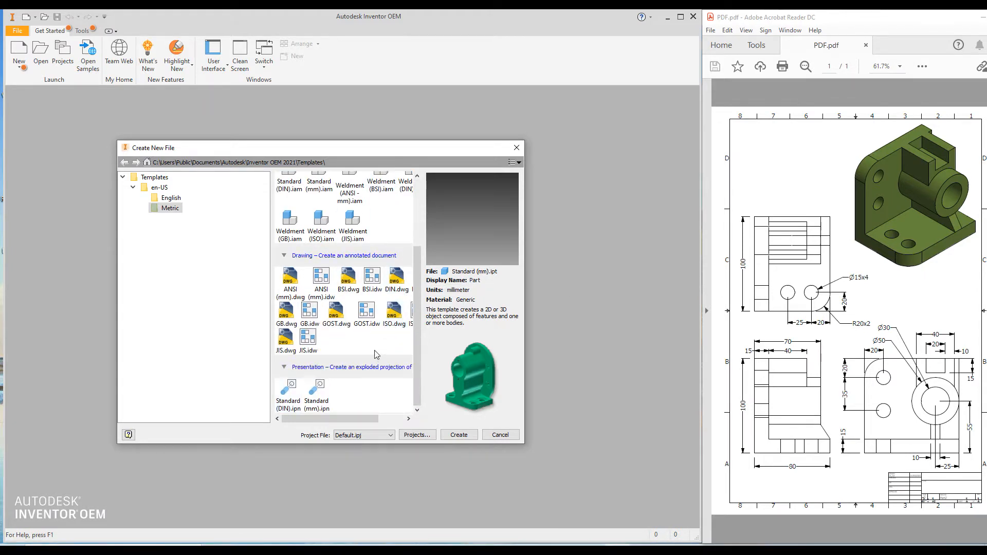
pyautogui.scroll(3, 377, 354)
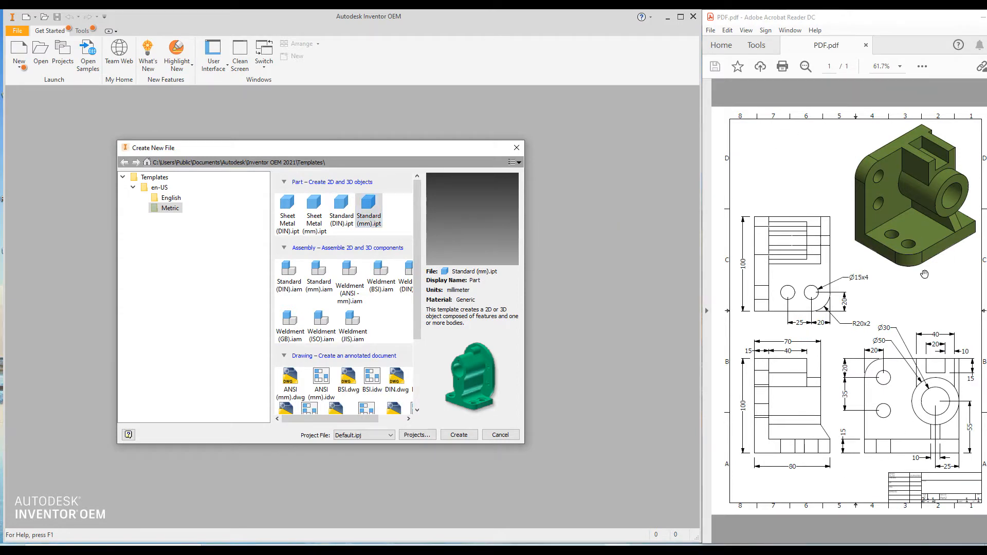
pyautogui.click(368, 209)
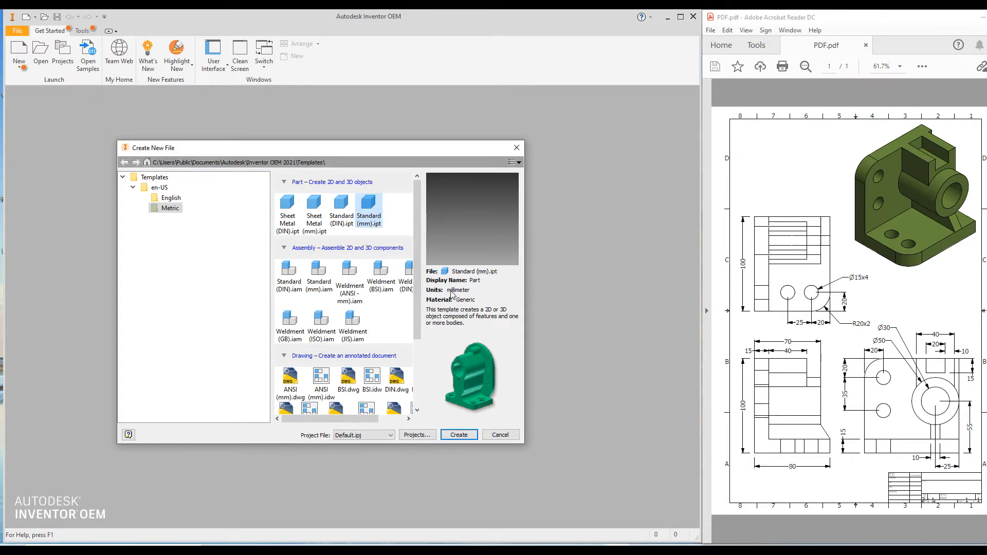
pyautogui.press('Left')
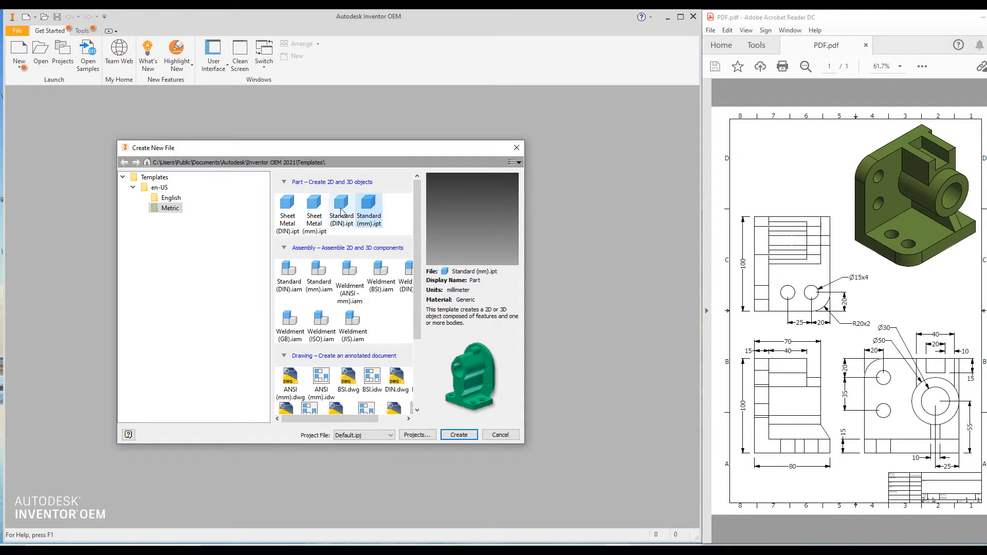
pyautogui.press('Left')
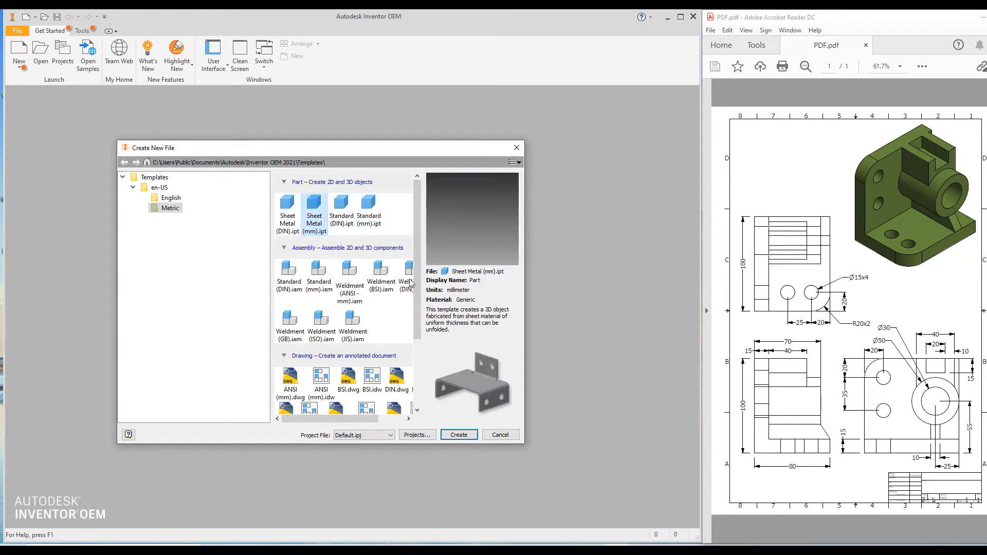
pyautogui.click(171, 198)
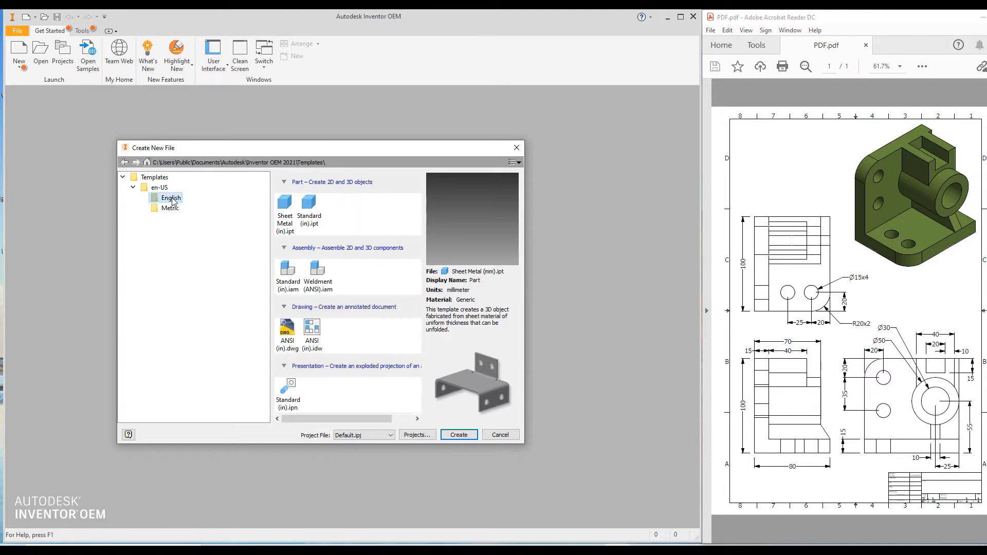
pyautogui.click(307, 212)
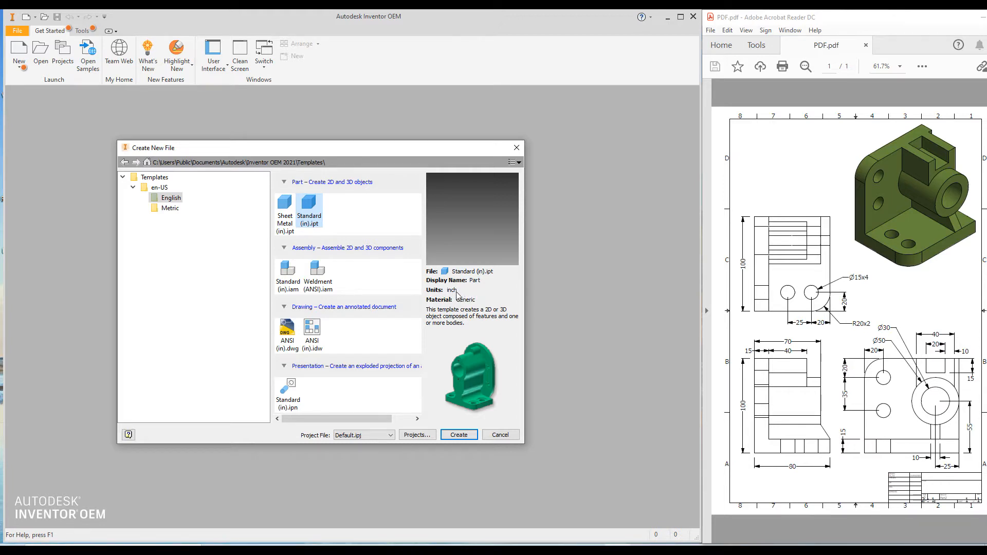
# Create a new part from the metric Standard (mm).ipt template.
pyautogui.click(168, 209)
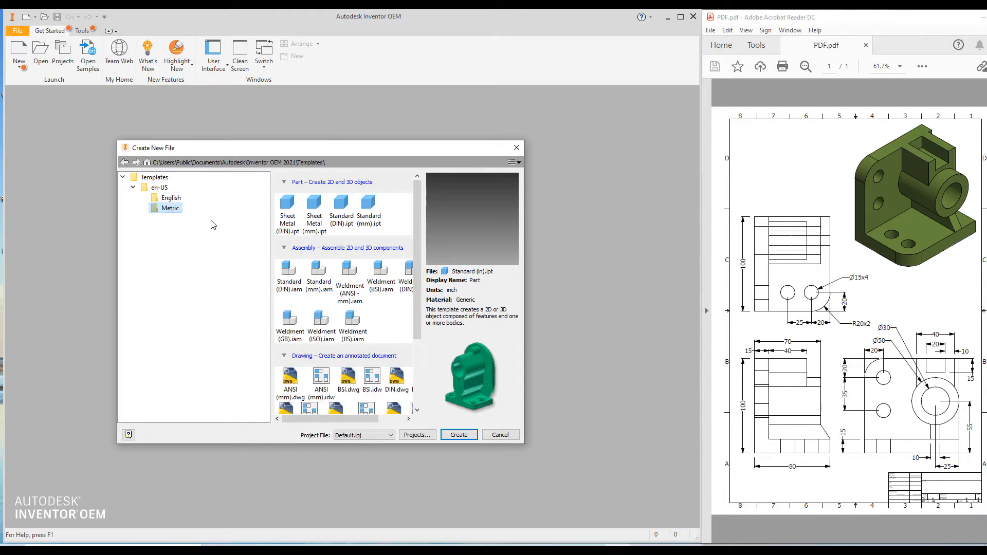
pyautogui.click(367, 211)
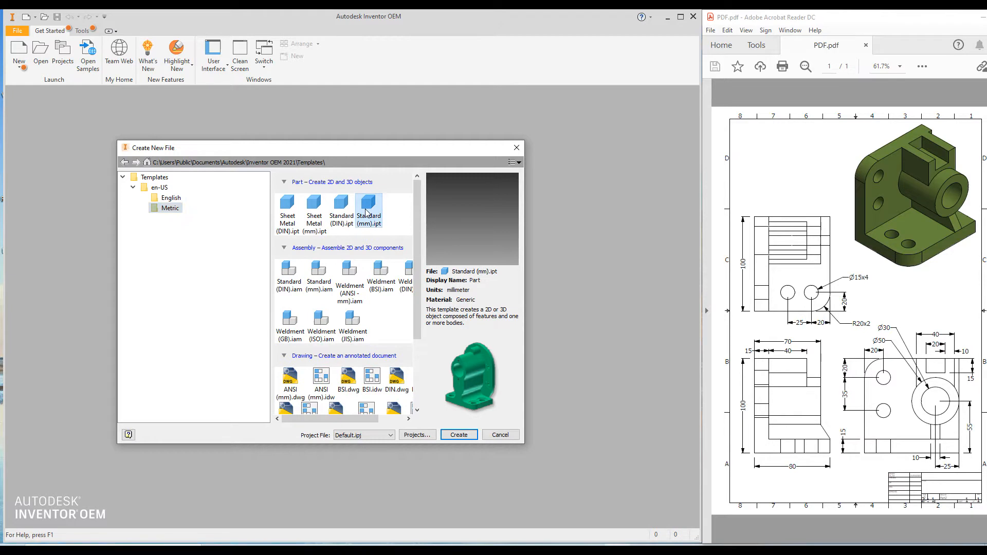
pyautogui.click(471, 432)
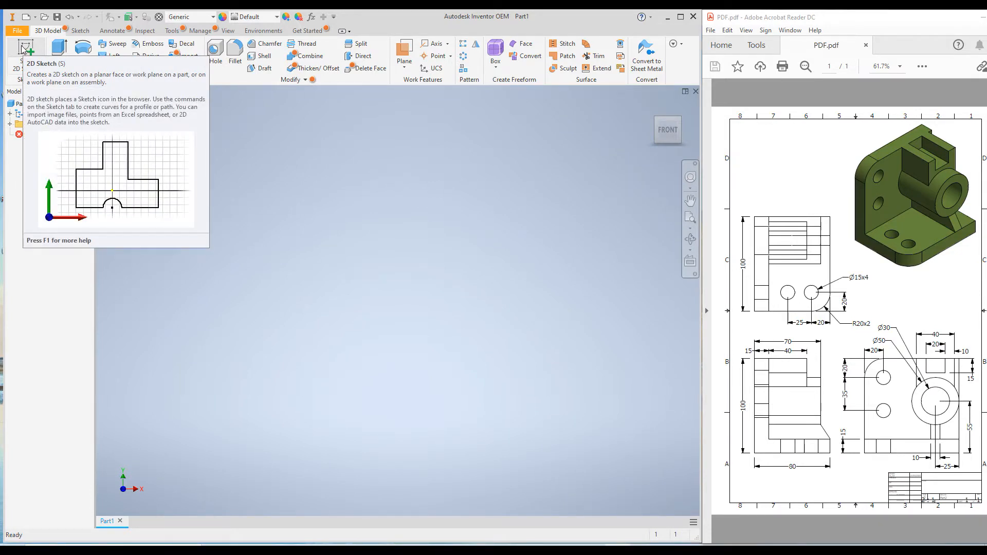
# Expand the part's Origin folder and start a 2D sketch on the XY plane.
pyautogui.click(10, 125)
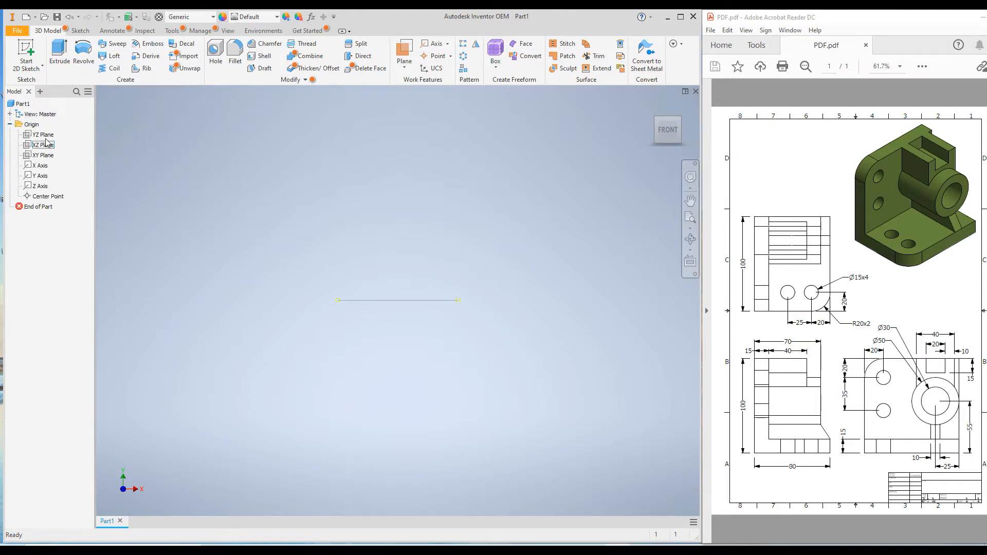
pyautogui.rightClick(45, 149)
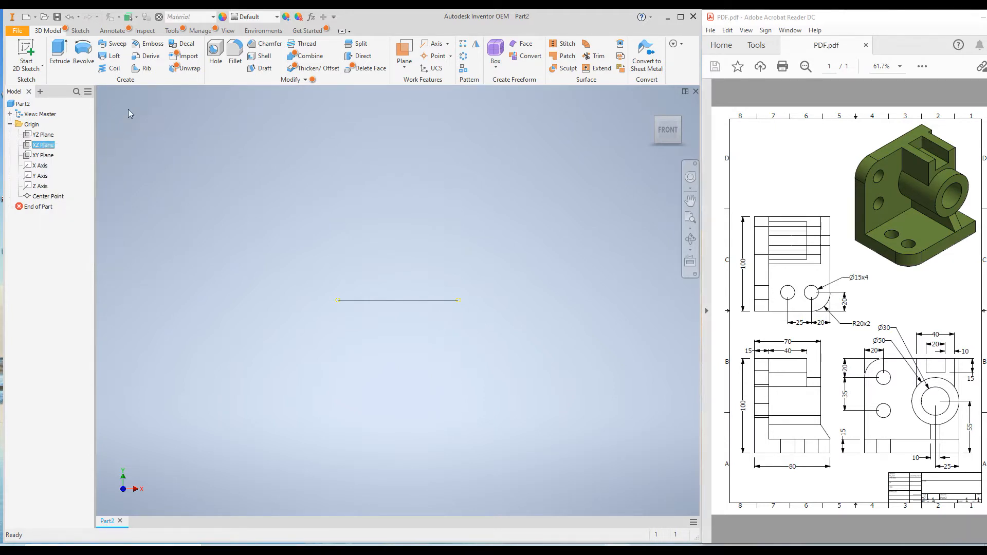
pyautogui.click(128, 109)
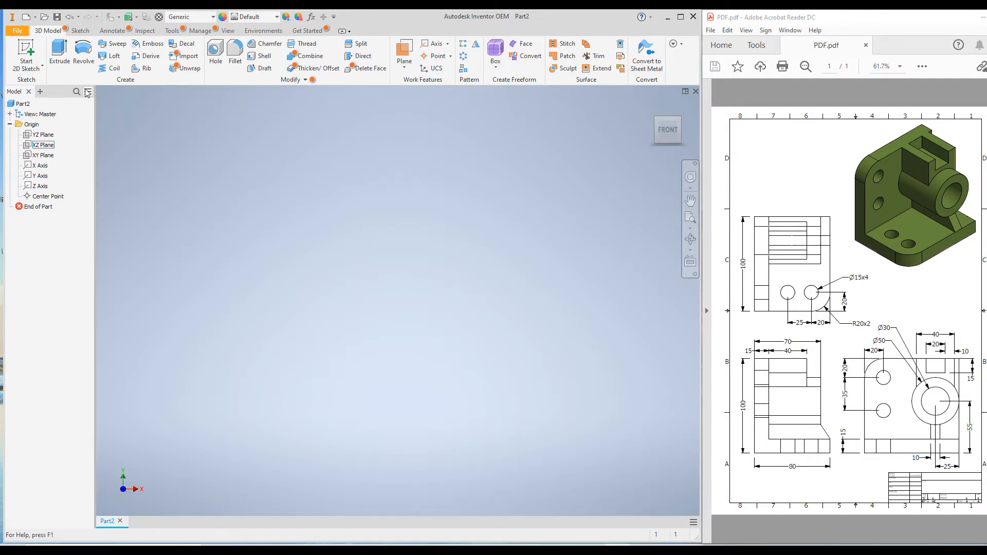
pyautogui.click(26, 47)
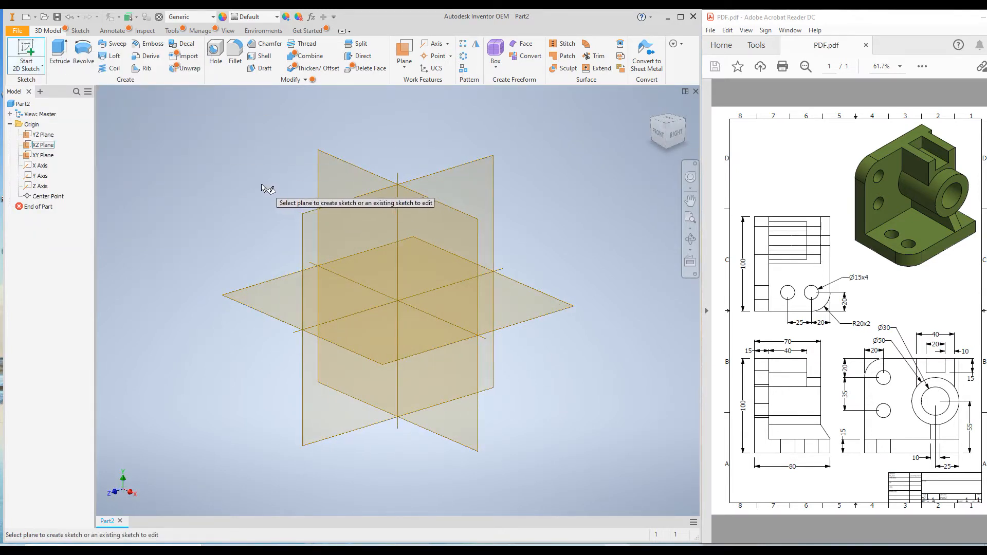
pyautogui.click(327, 168)
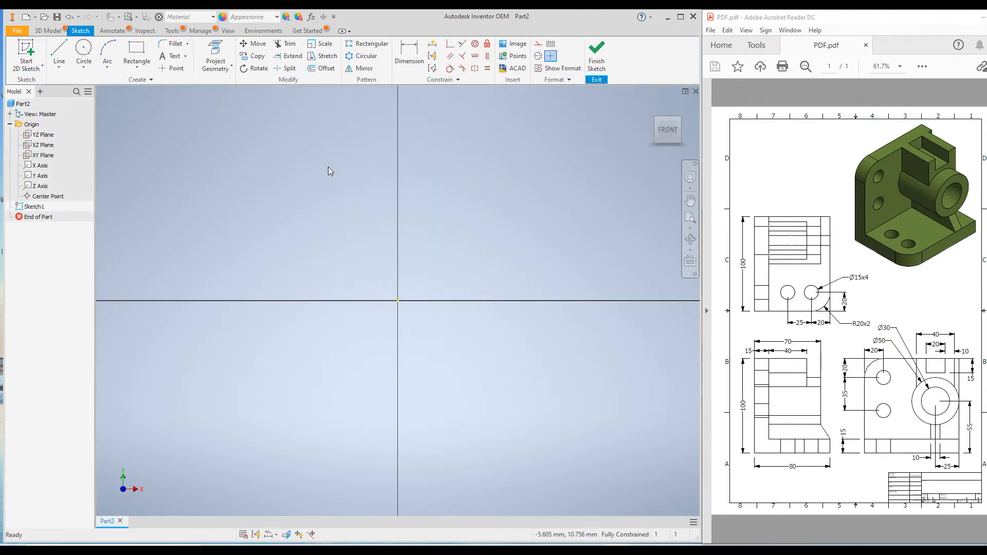
# Sketch a closed L-shaped line profile from the origin, about 20.9 mm wide and 15.5 mm high.
pyautogui.click(59, 51)
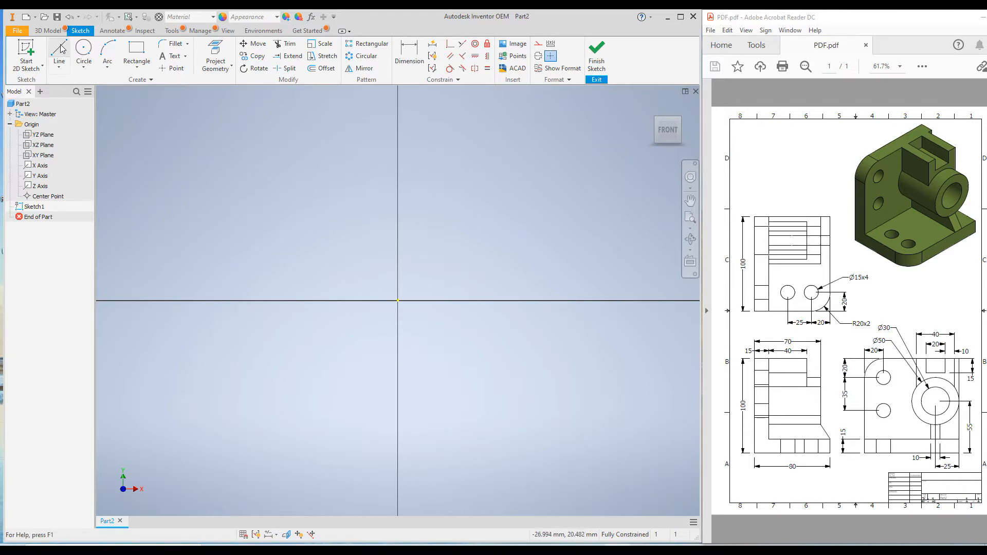
pyautogui.click(397, 301)
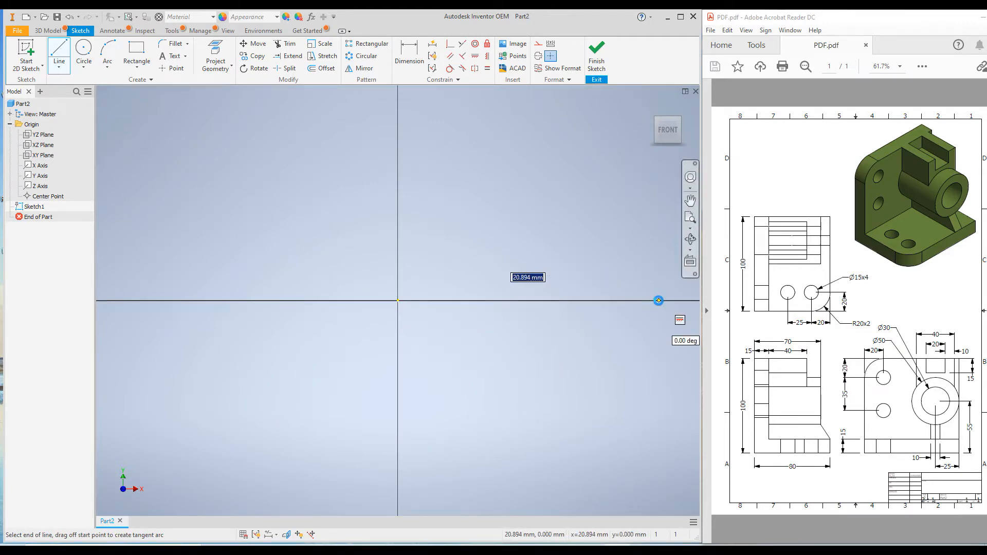
pyautogui.click(658, 301)
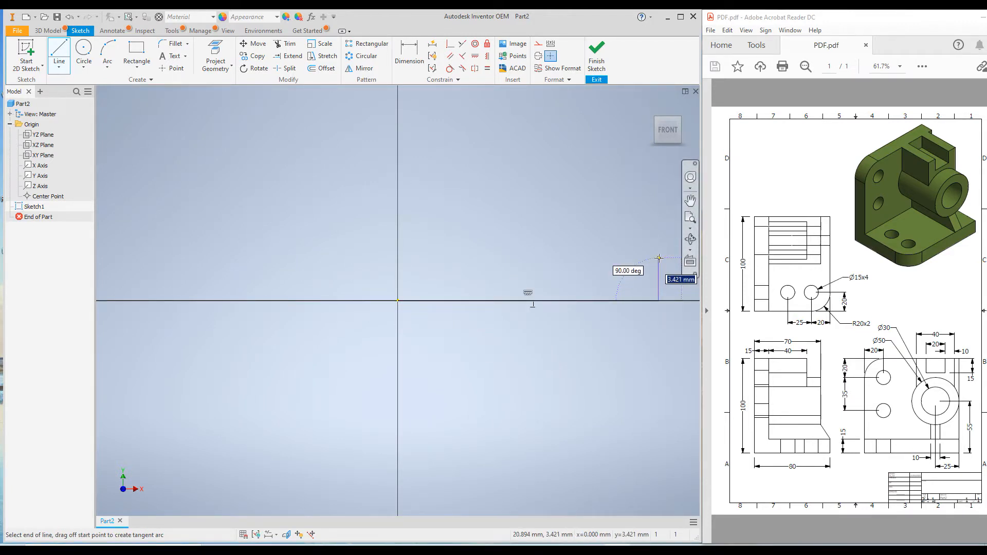
pyautogui.click(658, 258)
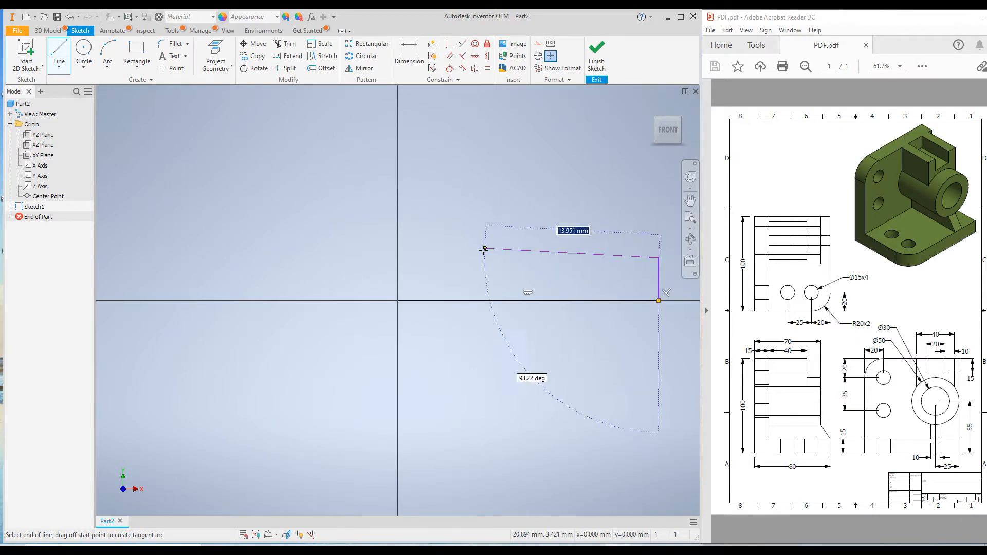
pyautogui.click(470, 257)
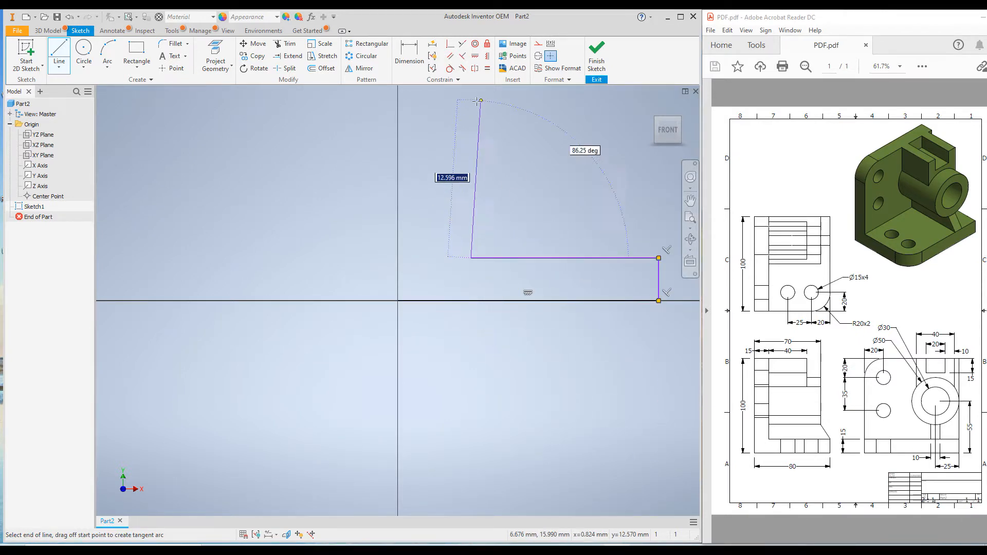
pyautogui.click(470, 107)
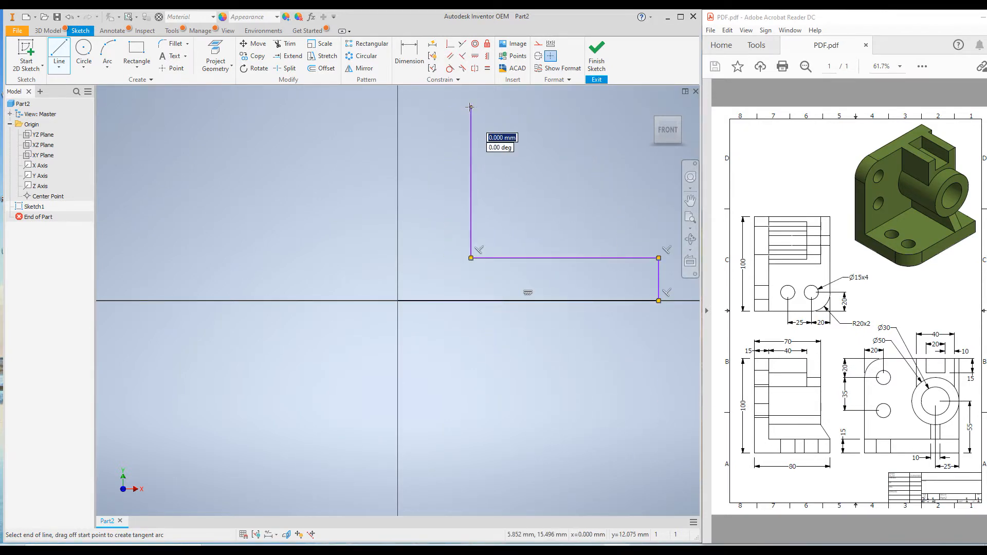
pyautogui.click(398, 108)
pyautogui.click(399, 299)
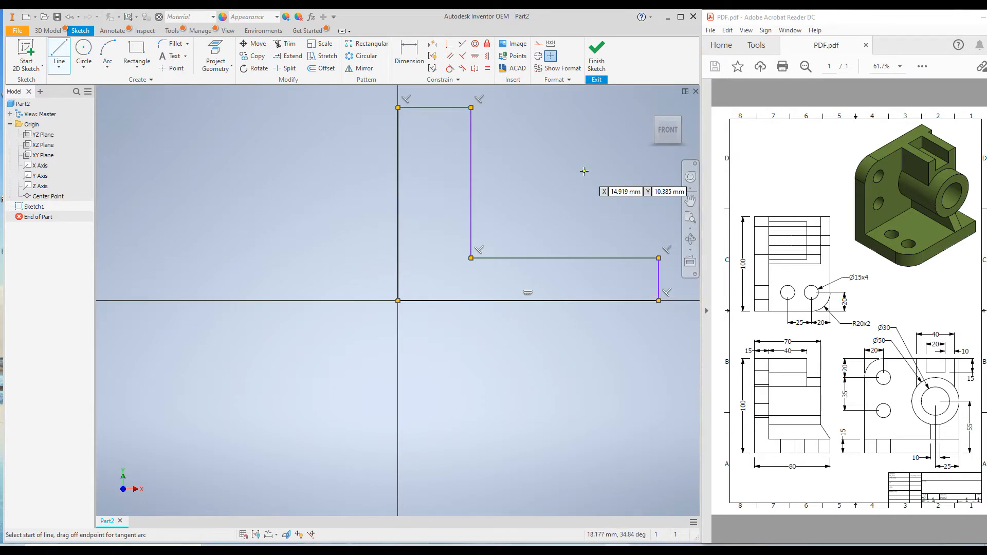
pyautogui.press('Escape')
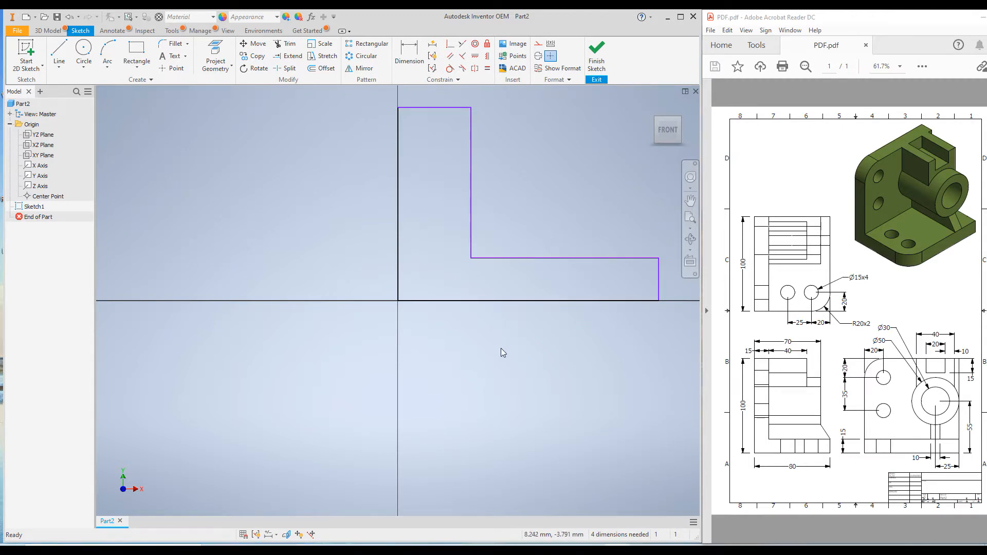
# Dimension the L profile's outer vertical edge on the Y axis to 100 mm.
pyautogui.click(412, 55)
pyautogui.click(399, 192)
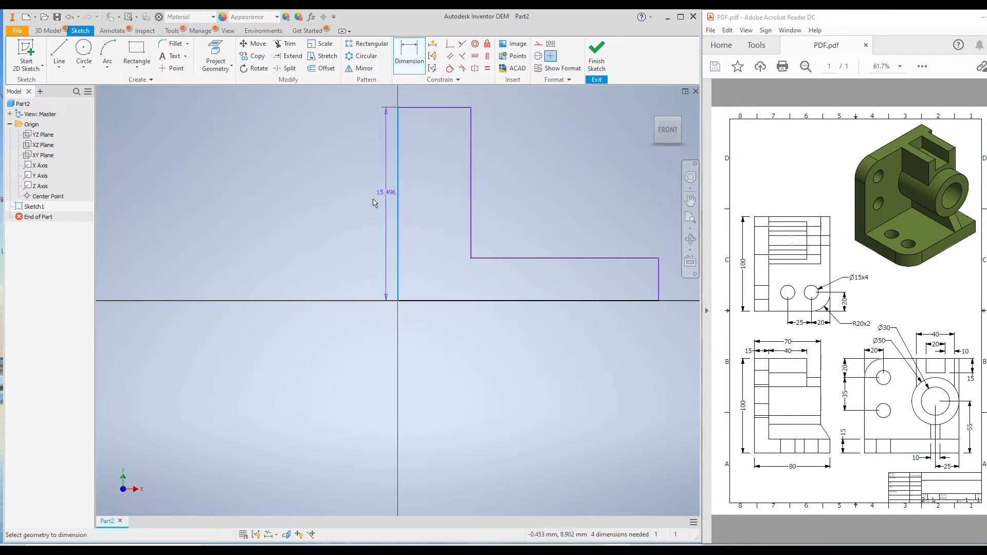
pyautogui.click(347, 197)
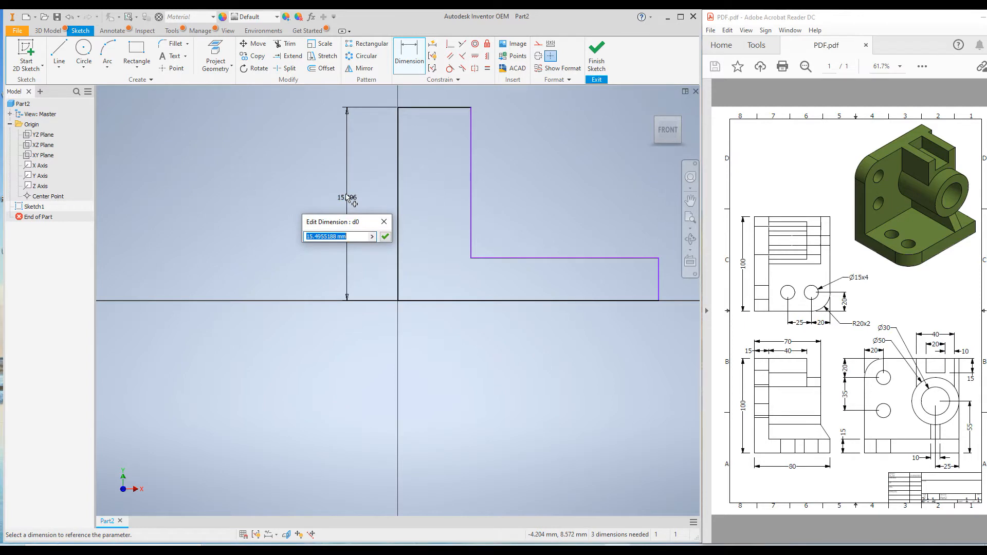
pyautogui.write('100')
pyautogui.press('Return')
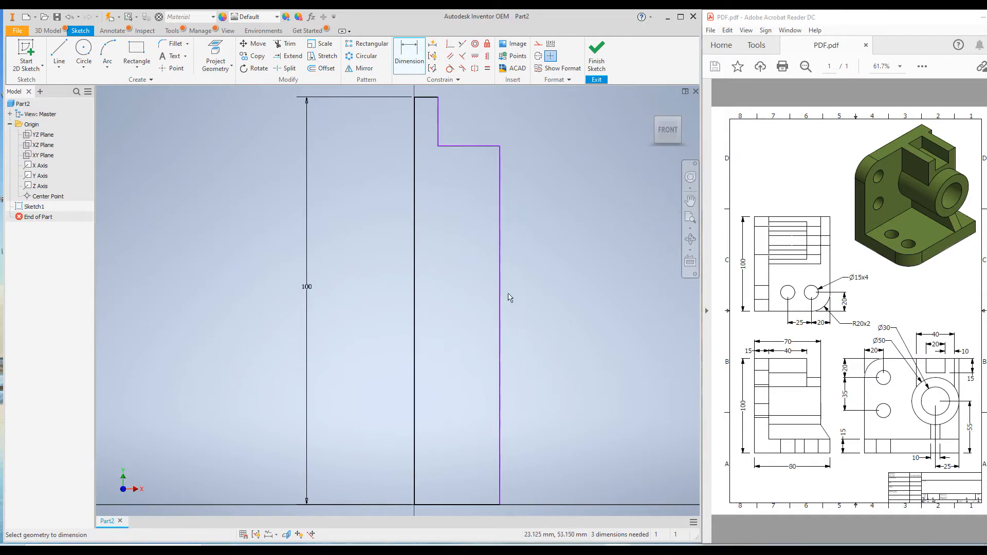
# Dimension the thickness of the L profile's horizontal leg to 15 mm.
pyautogui.click(471, 504)
pyautogui.click(499, 395)
pyautogui.click(561, 379)
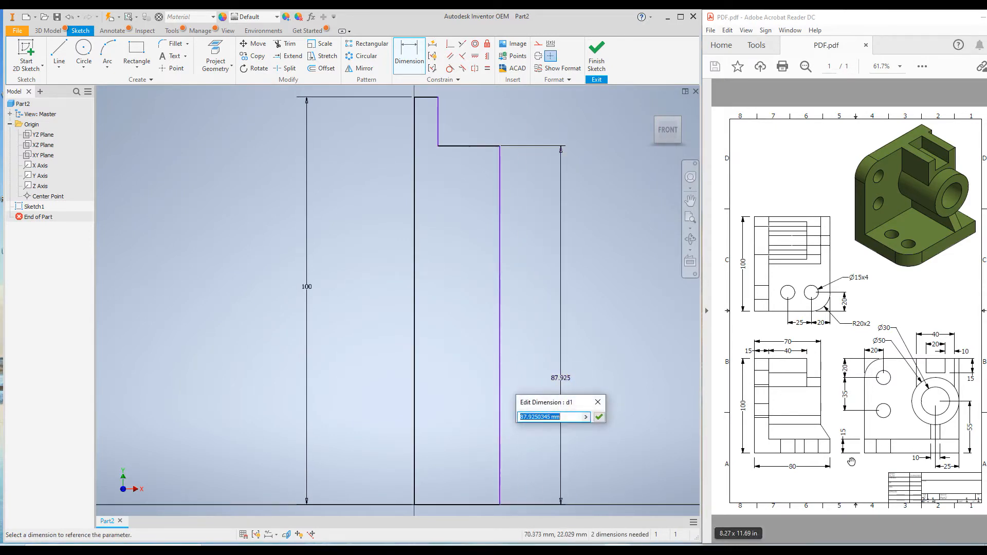
pyautogui.write('15')
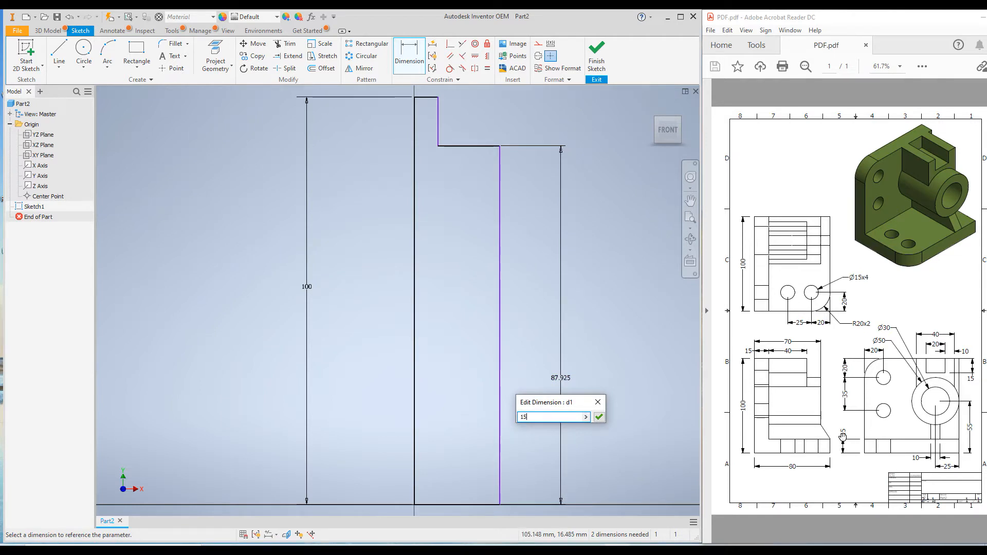
pyautogui.press('Return')
# Dimension the thickness of the L profile's vertical leg to 15 mm at its upper edge.
pyautogui.click(438, 108)
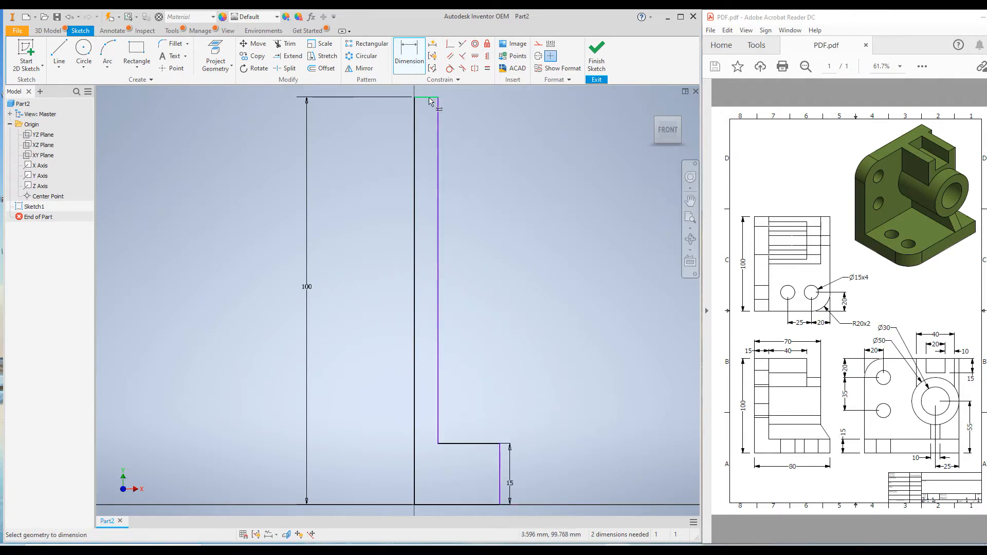
pyautogui.click(465, 91)
pyautogui.write('15')
pyautogui.press('Return')
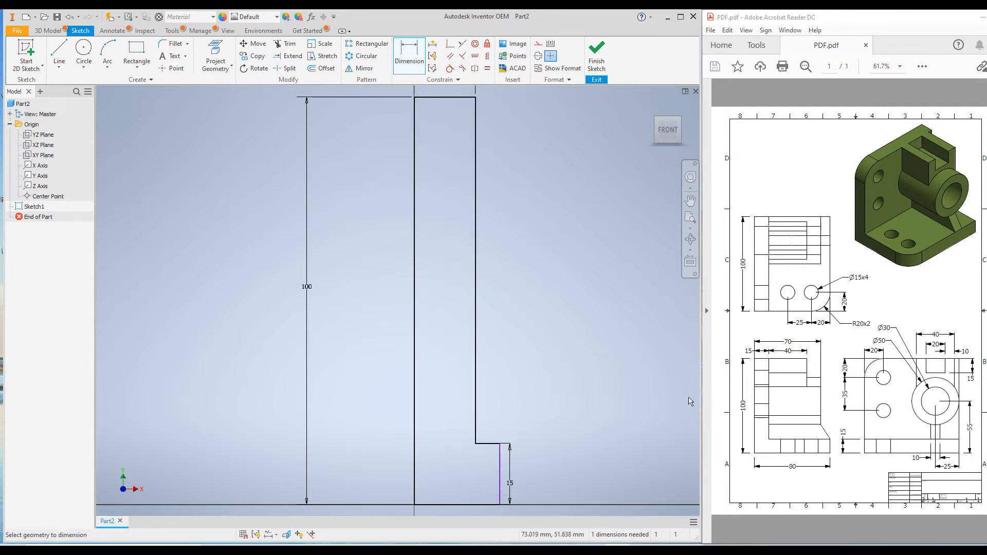
# Dimension the L profile's full base length to 80 mm.
pyautogui.scroll(-3, 504, 319)
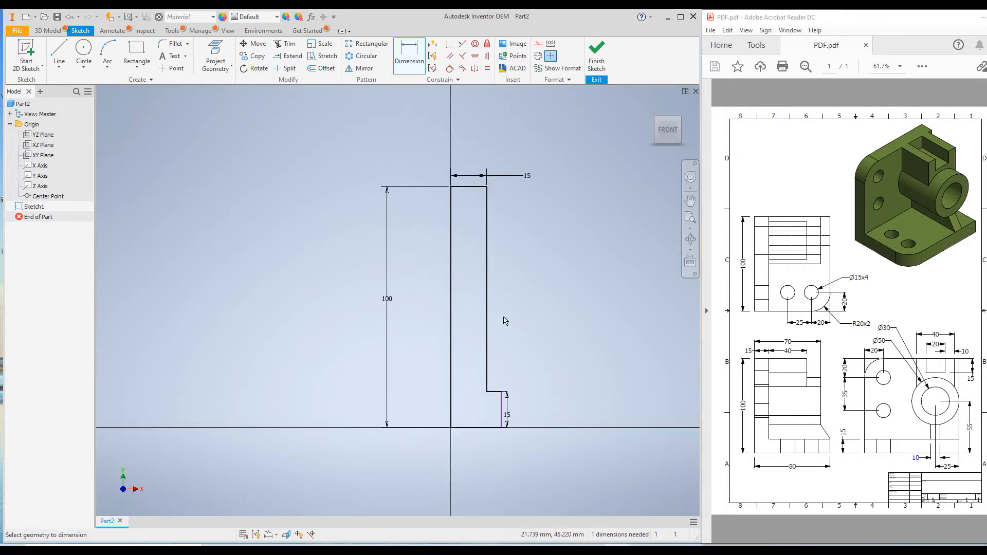
pyautogui.click(486, 428)
pyautogui.click(474, 453)
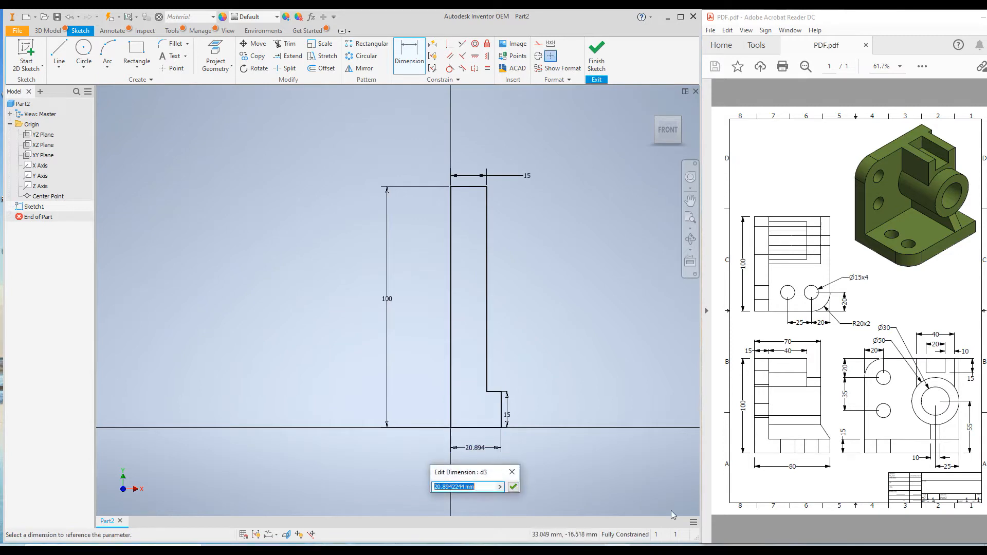
pyautogui.write('80')
pyautogui.press('Return')
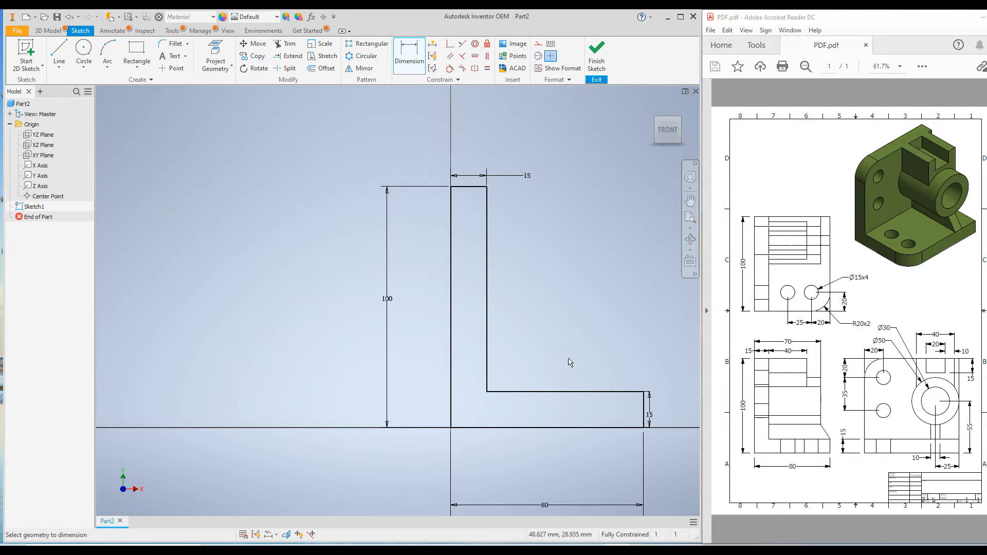
# Finish the L-profile sketch and extrude it symmetrically about the sketch plane by 100 mm.
pyautogui.click(594, 50)
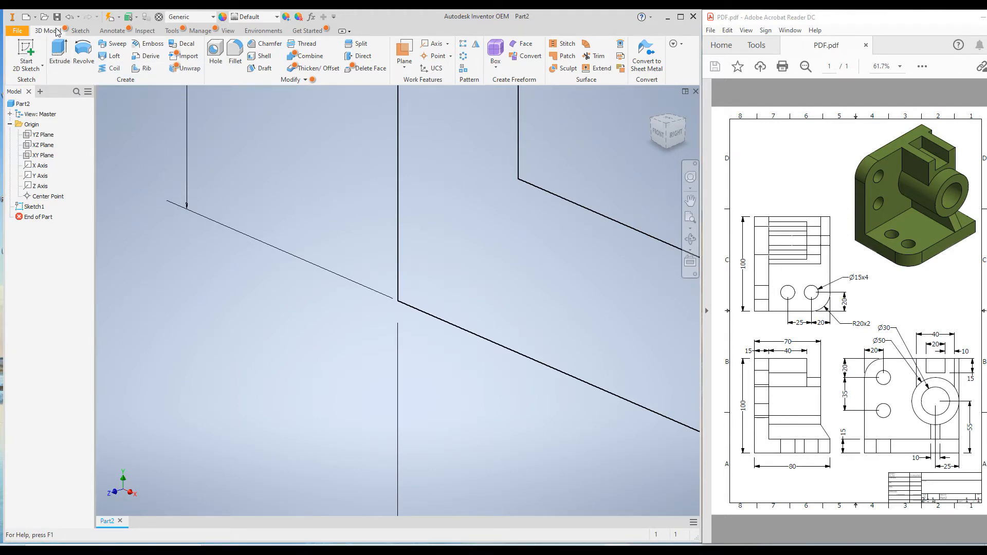
pyautogui.click(57, 54)
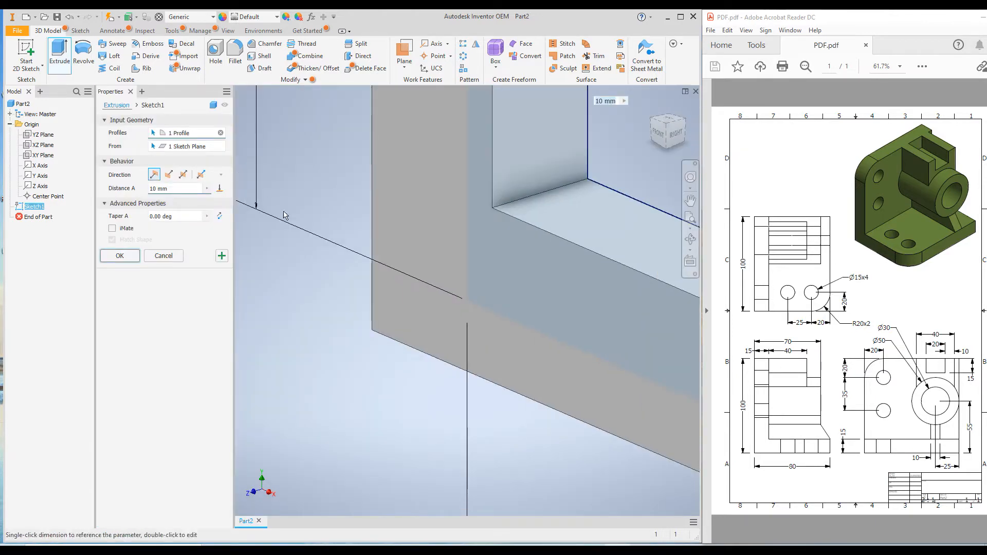
pyautogui.scroll(-6, 359, 288)
pyautogui.scroll(-2, 442, 338)
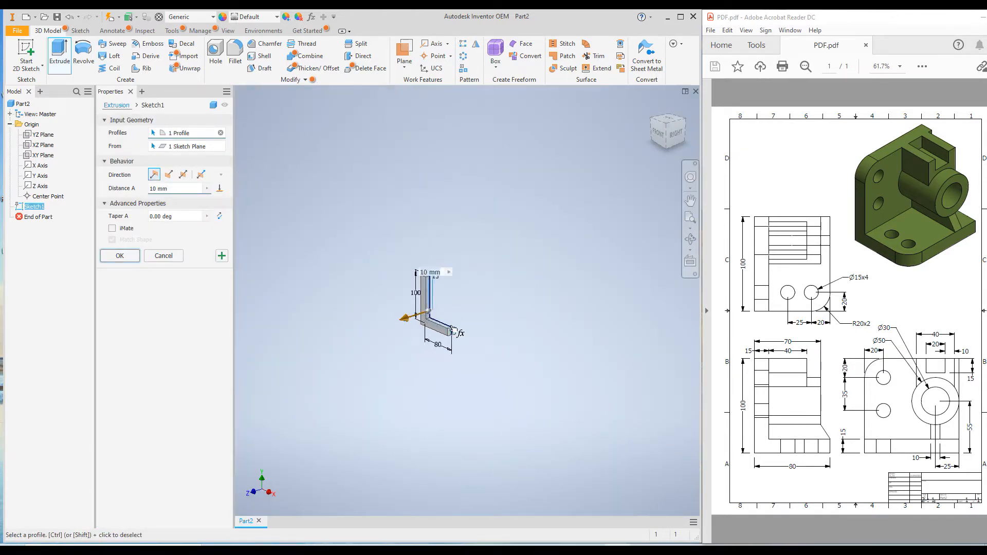
pyautogui.scroll(3, 440, 336)
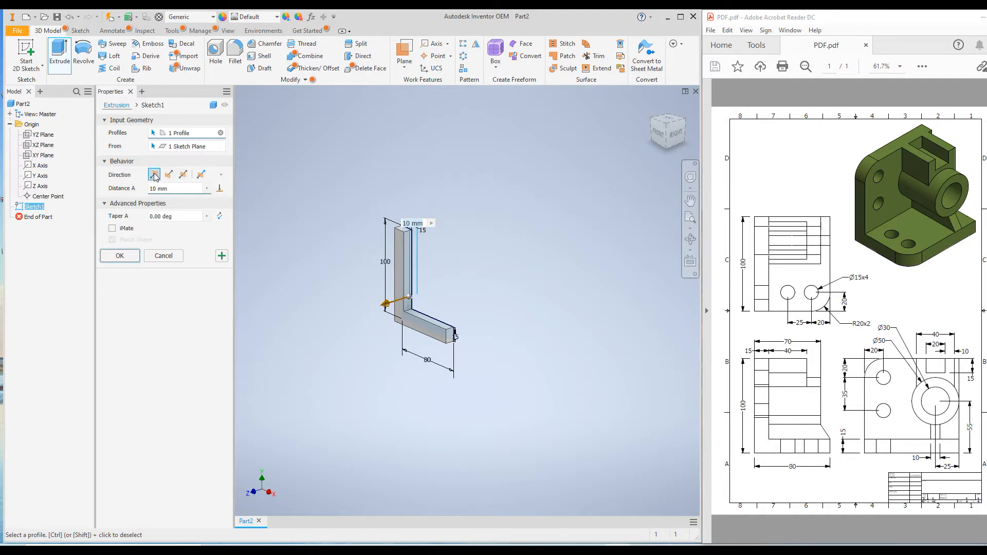
pyautogui.click(186, 175)
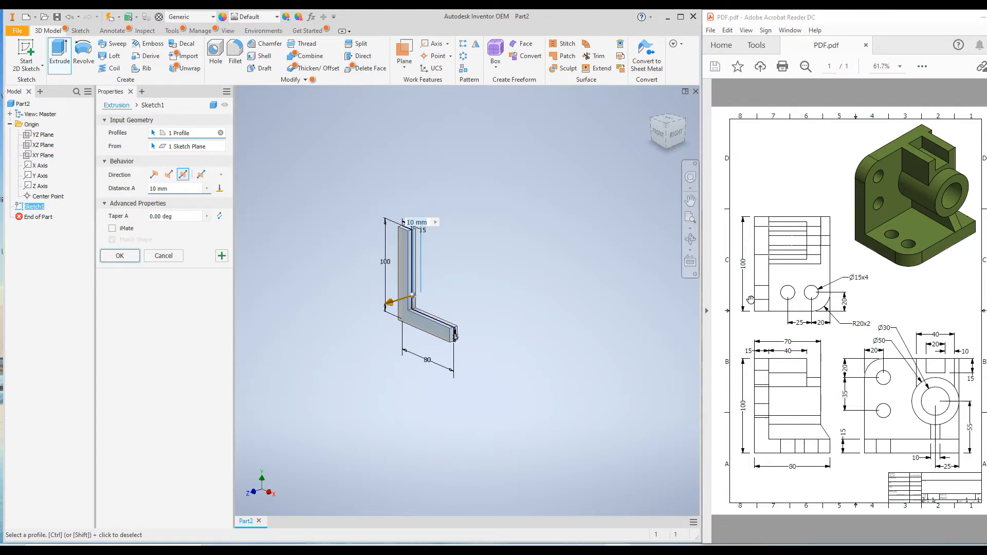
pyautogui.click(170, 188)
pyautogui.write('100')
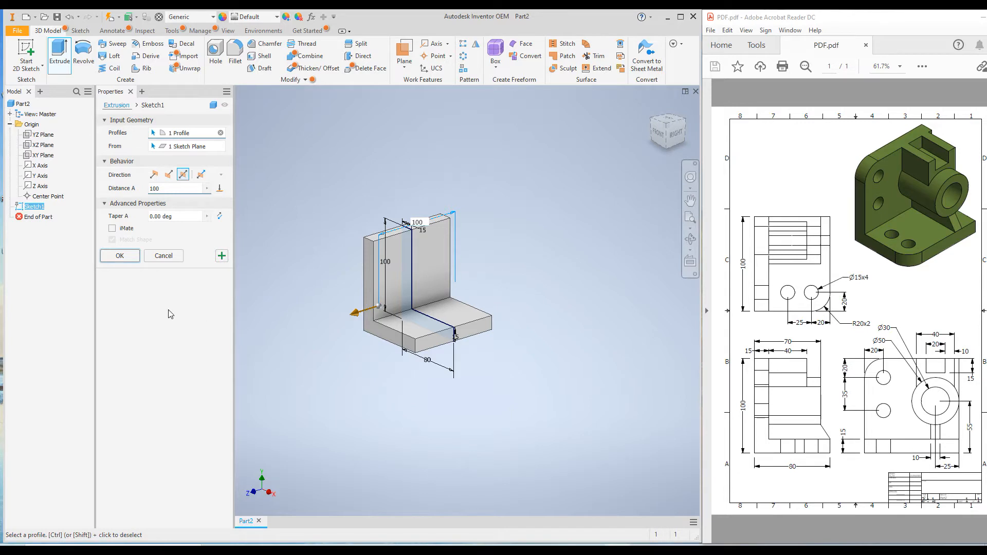
pyautogui.click(118, 257)
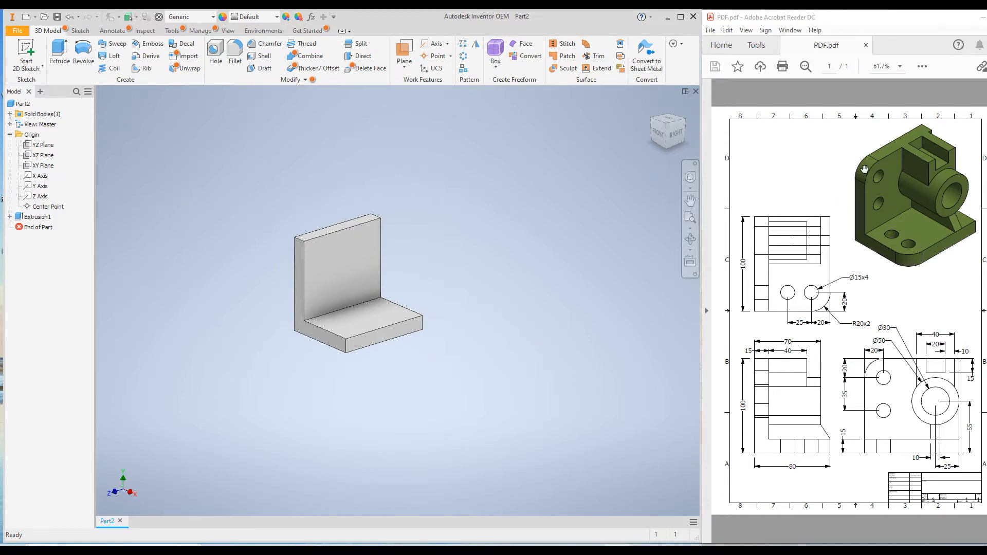
# Fillet the vertical leg's upper front corner edge and the base's outer front corner edge with a 20 mm radius, using the tangent type.
pyautogui.click(235, 54)
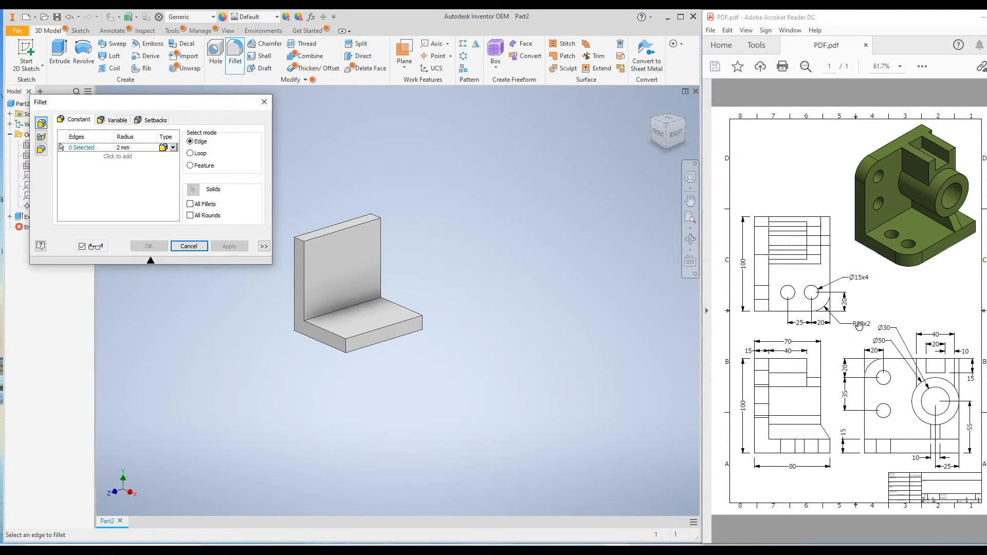
pyautogui.click(128, 147)
pyautogui.write('20')
pyautogui.press('Return')
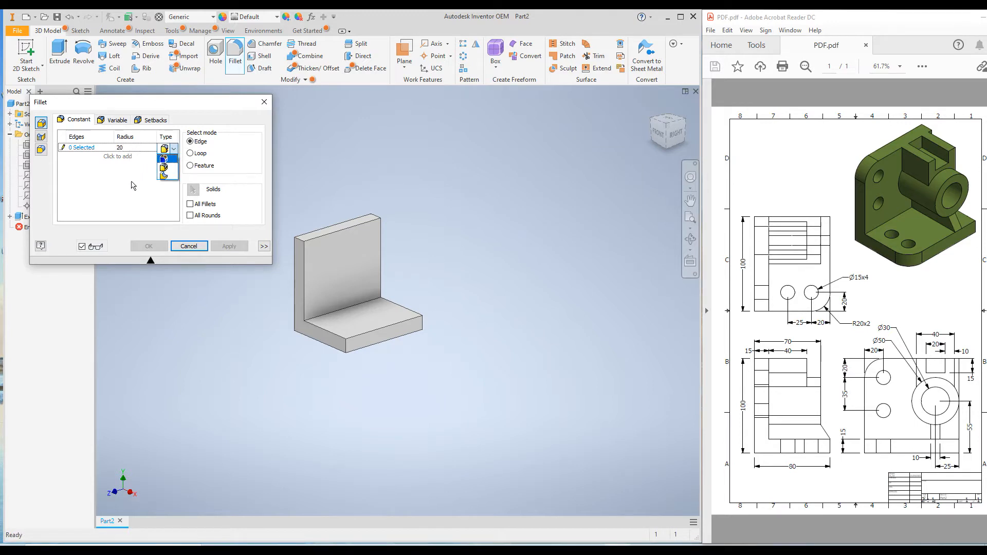
pyautogui.click(133, 186)
pyautogui.click(175, 151)
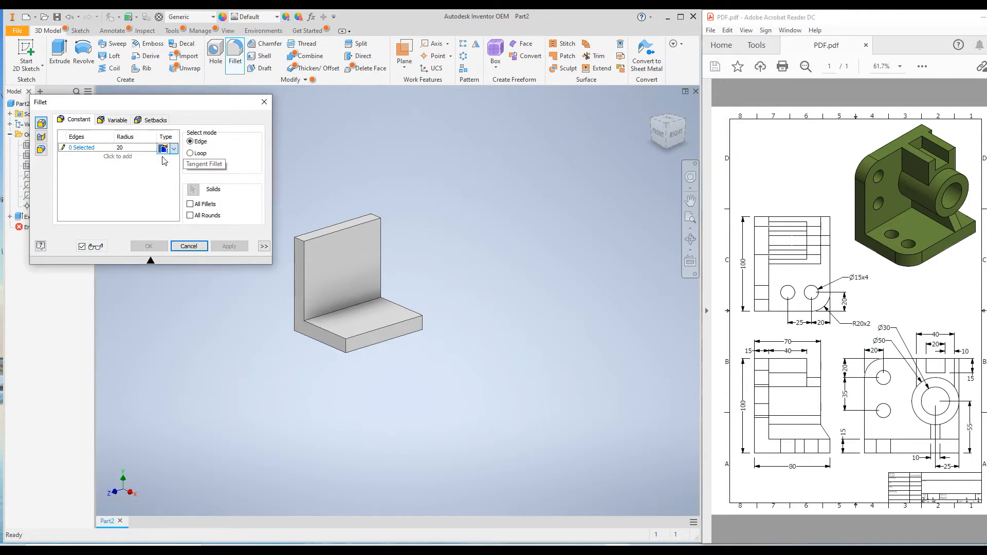
pyautogui.click(164, 158)
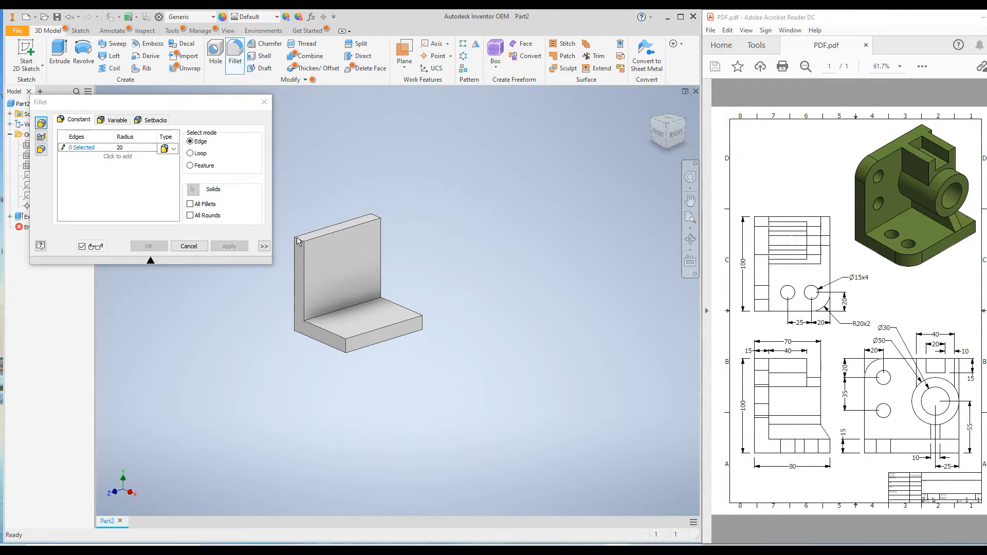
pyautogui.click(77, 149)
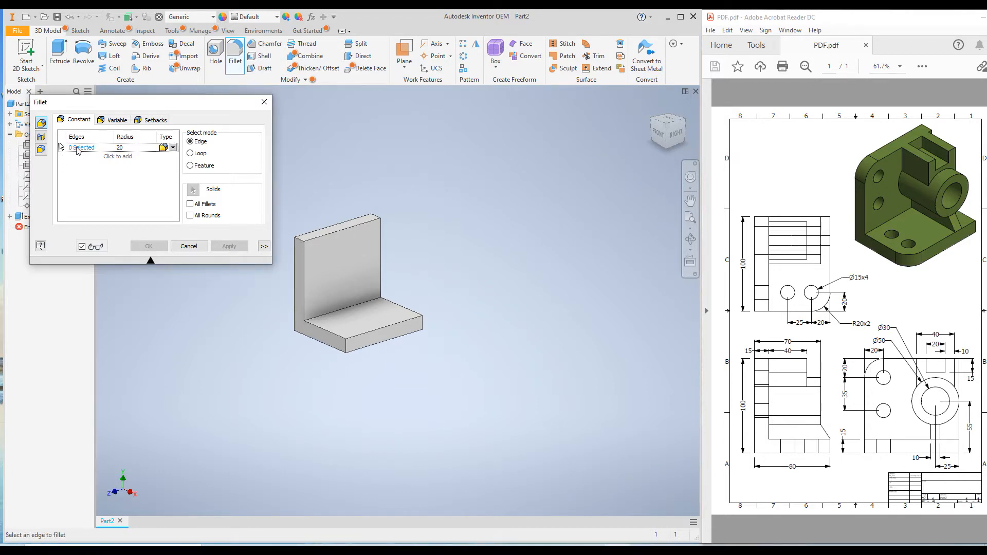
pyautogui.click(303, 280)
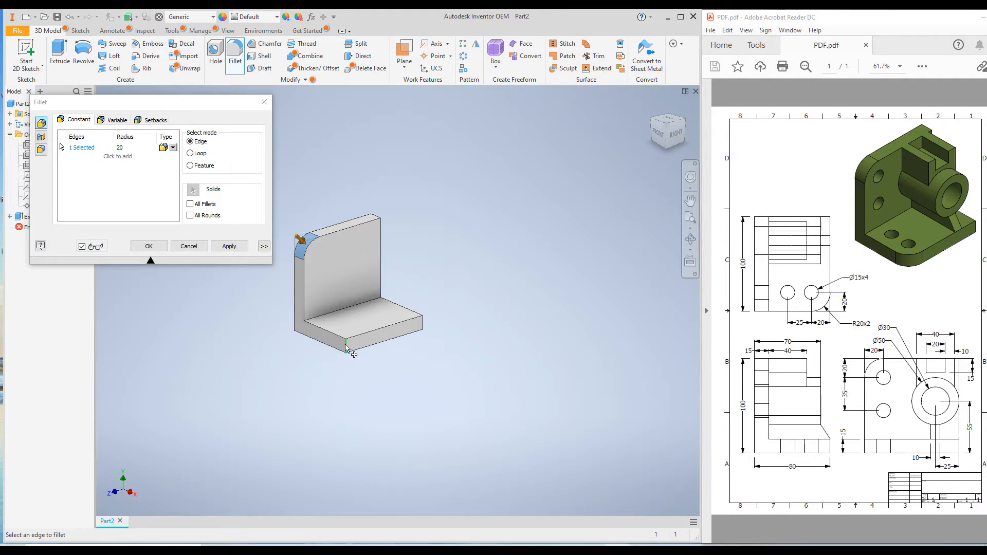
pyautogui.click(228, 246)
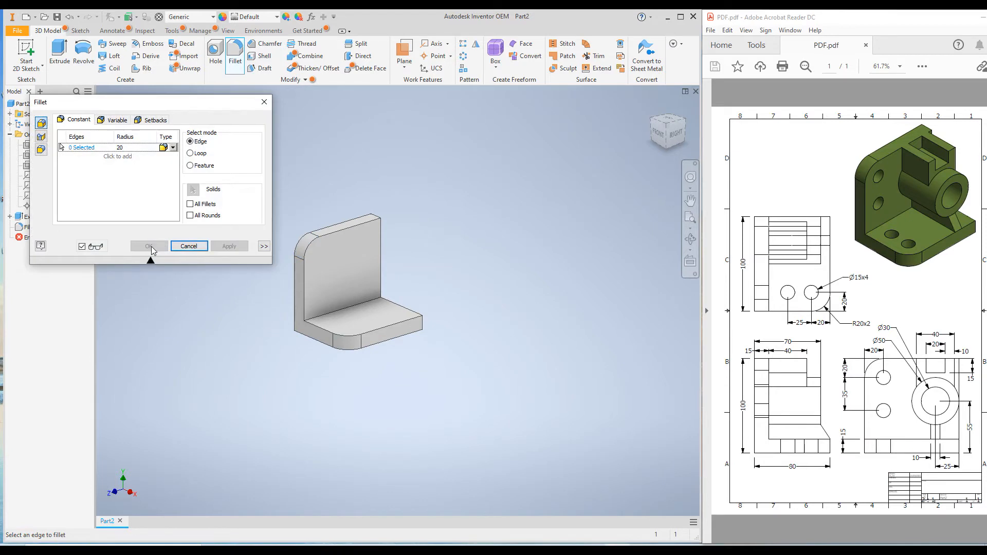
pyautogui.click(187, 247)
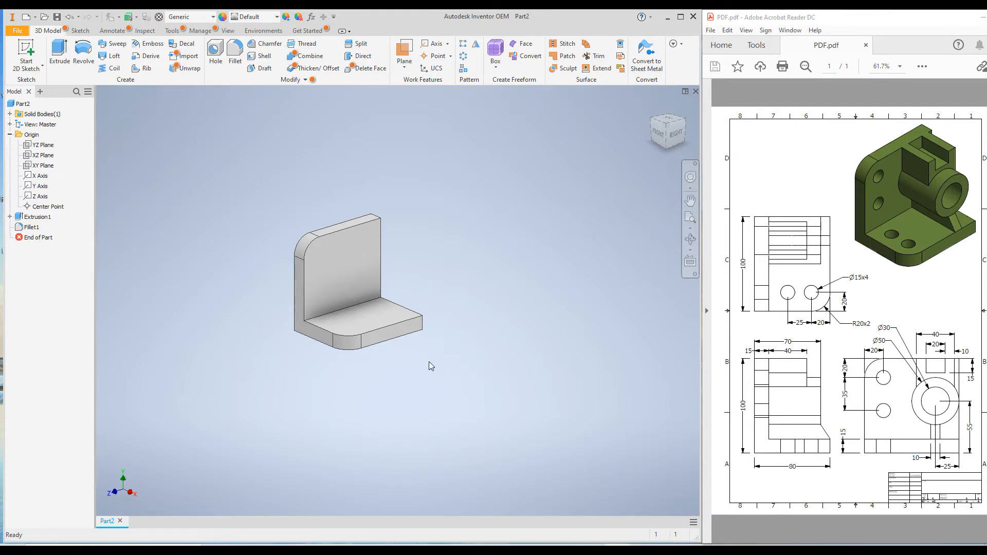
# Start a sketch on the vertical leg's inner face and draw two concentric circles about 30 mm and 55 mm in diameter.
pyautogui.click(358, 267)
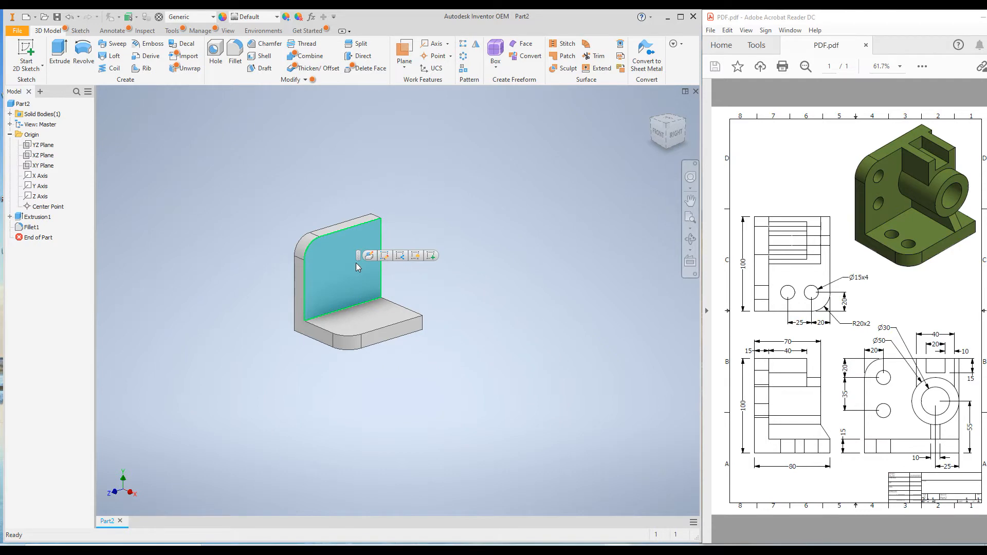
pyautogui.rightClick(359, 267)
pyautogui.click(355, 294)
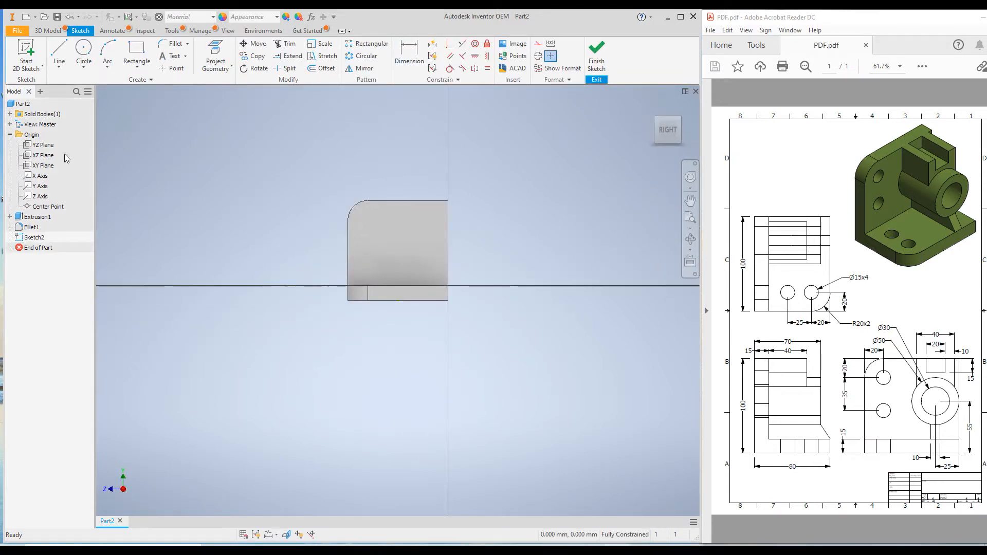
pyautogui.click(83, 52)
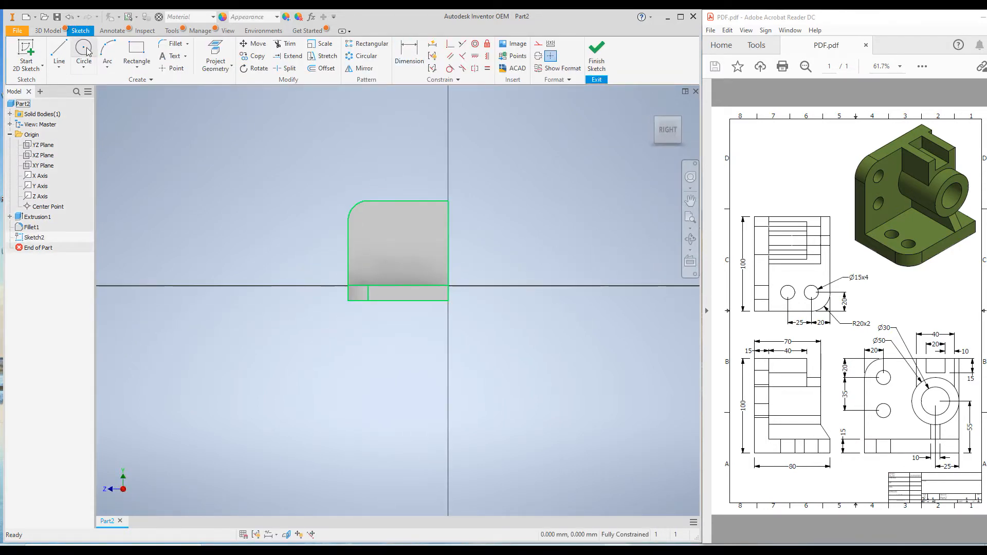
pyautogui.click(416, 246)
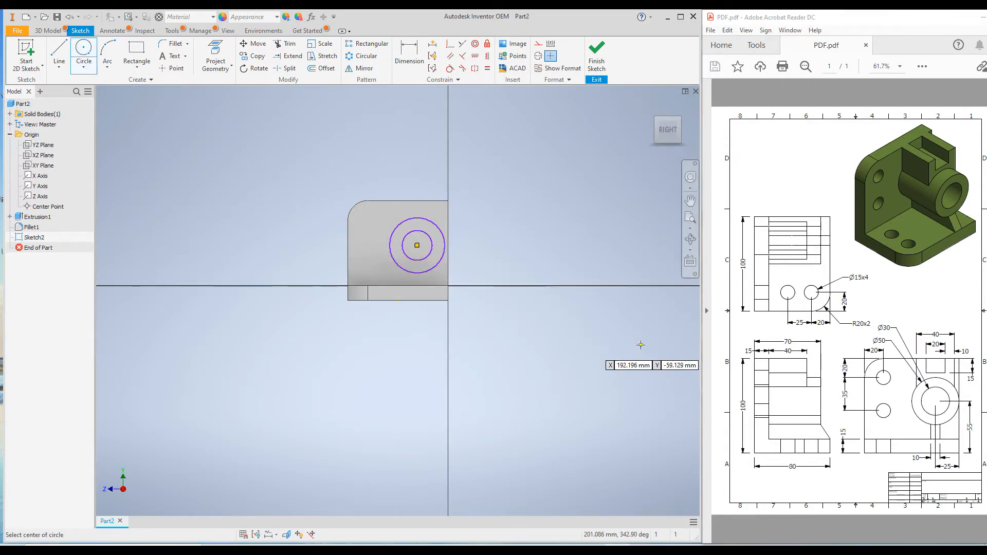
# Dimension the inner circle's diameter to 30 mm.
pyautogui.rightClick(546, 197)
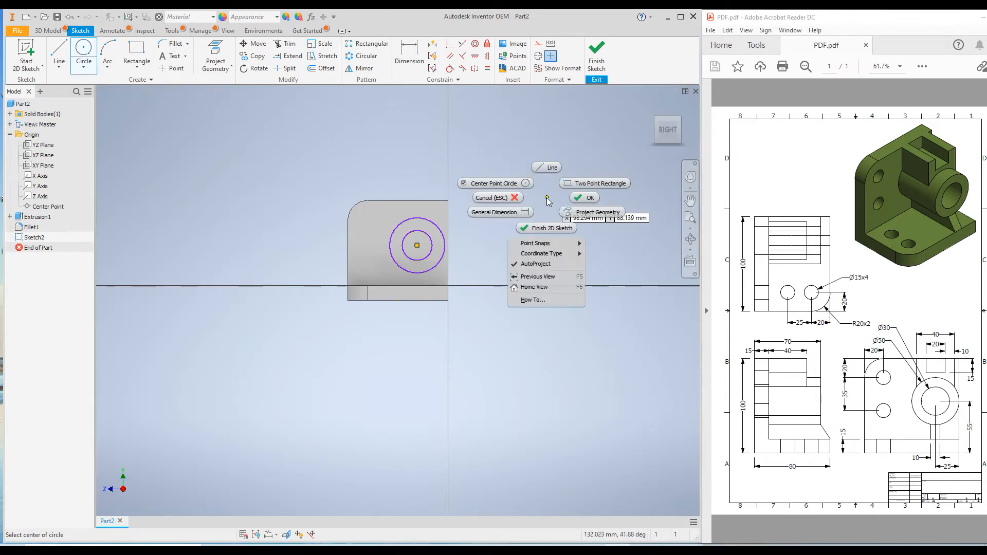
pyautogui.click(508, 213)
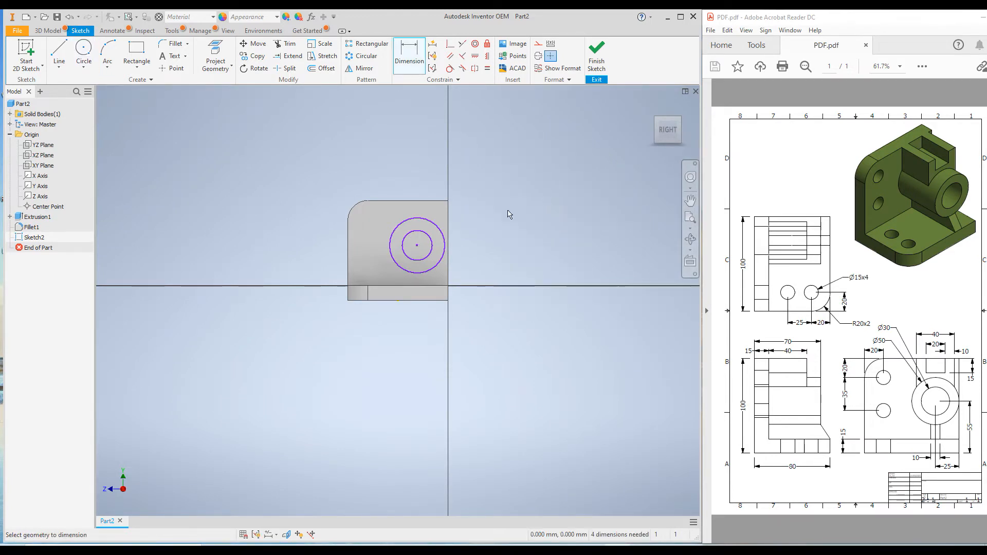
pyautogui.click(402, 245)
pyautogui.click(294, 238)
pyautogui.write('30')
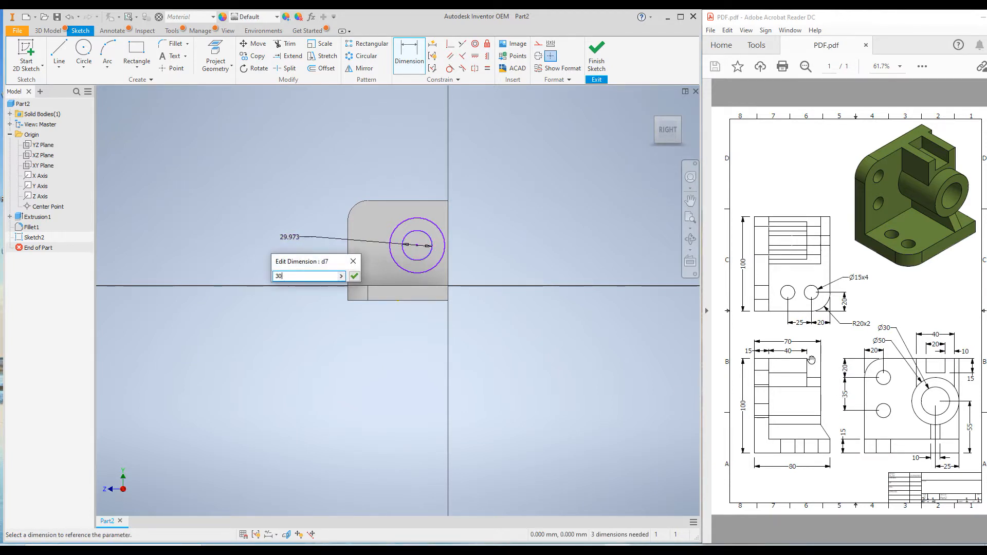
pyautogui.click(354, 276)
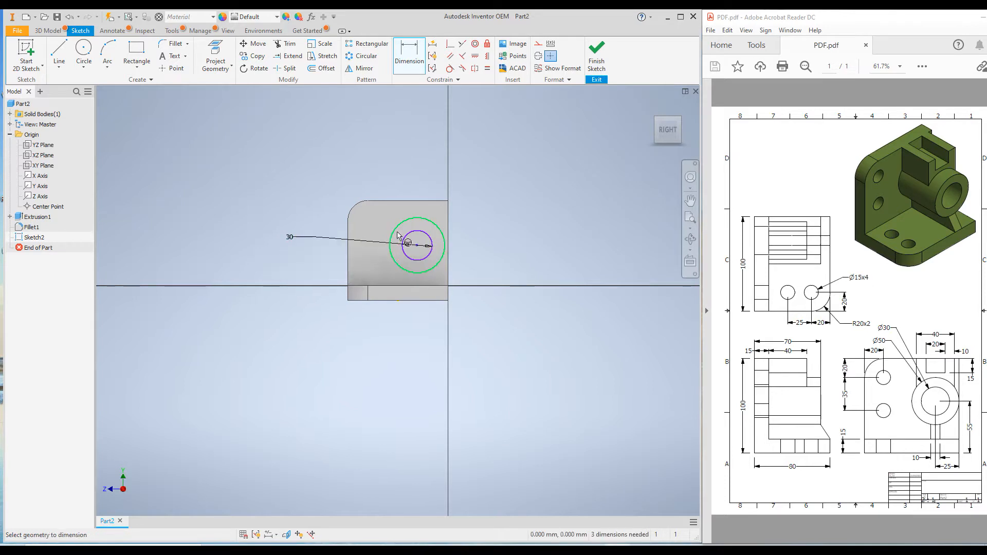
# Dimension the outer concentric circle's diameter to 50 mm.
pyautogui.click(393, 234)
pyautogui.click(307, 201)
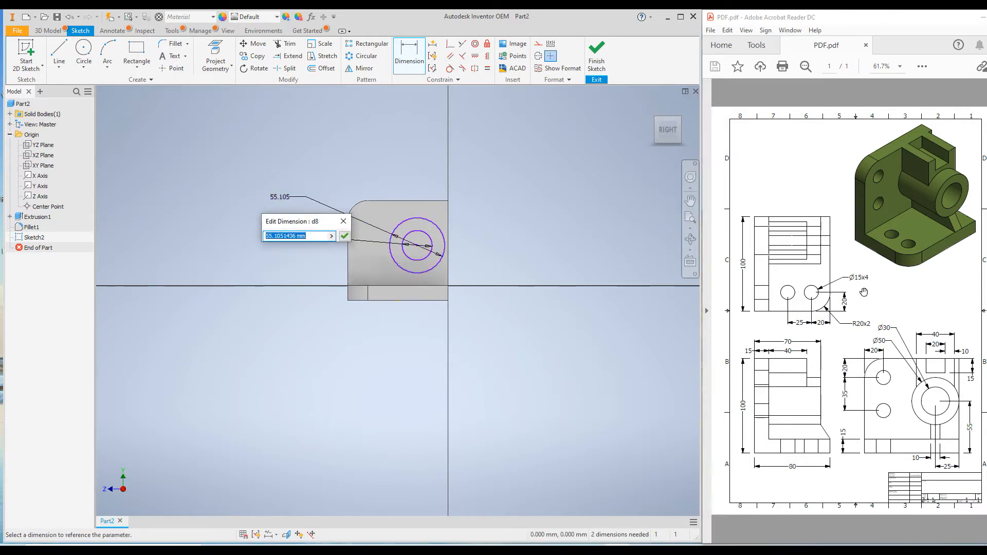
pyautogui.write('50')
pyautogui.click(344, 236)
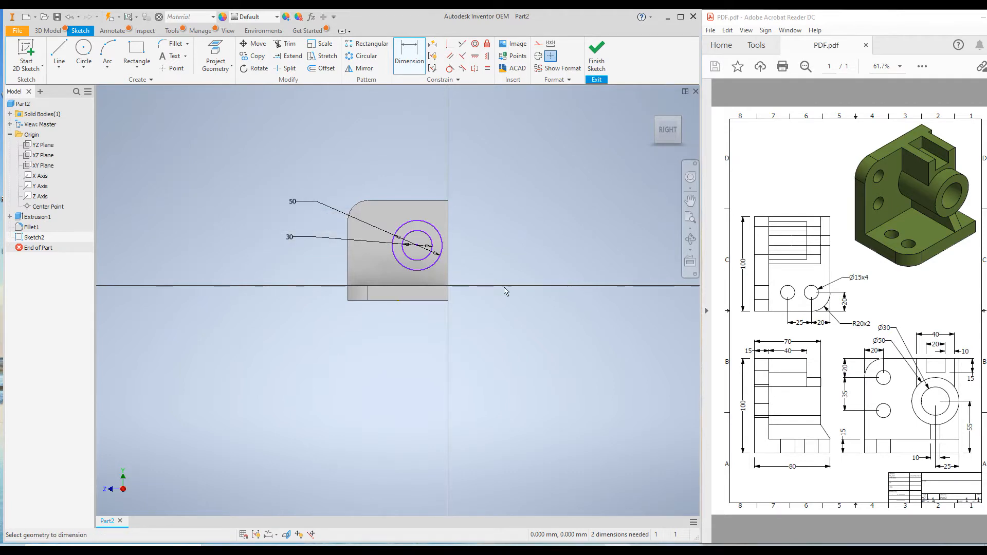
# Dimension the circles' center to 55 mm above the base's bottom edge.
pyautogui.click(417, 245)
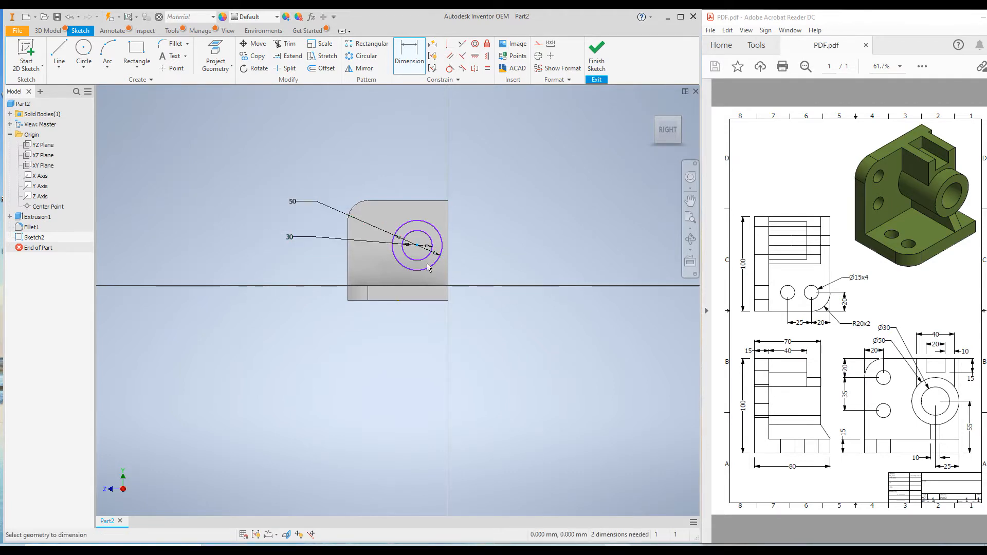
pyautogui.click(420, 302)
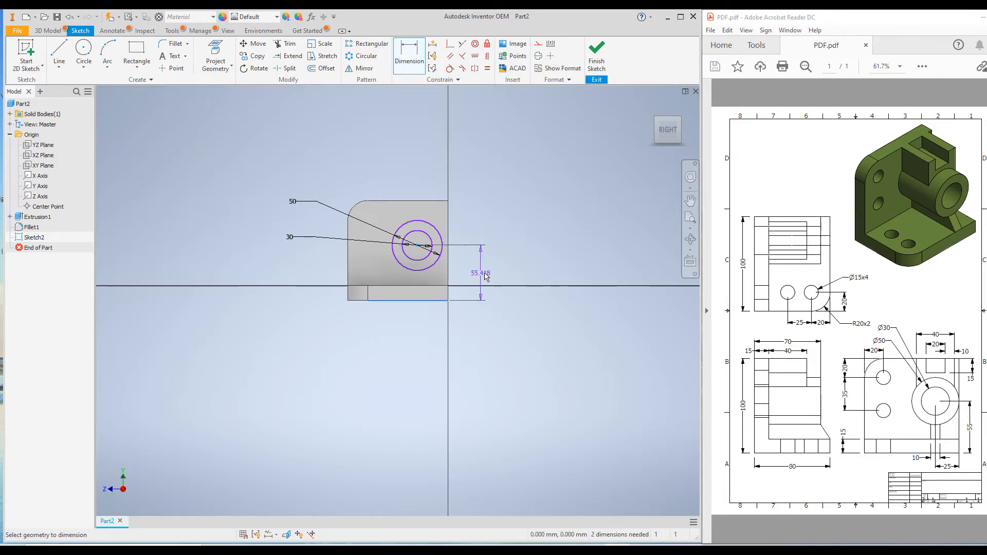
pyautogui.click(492, 276)
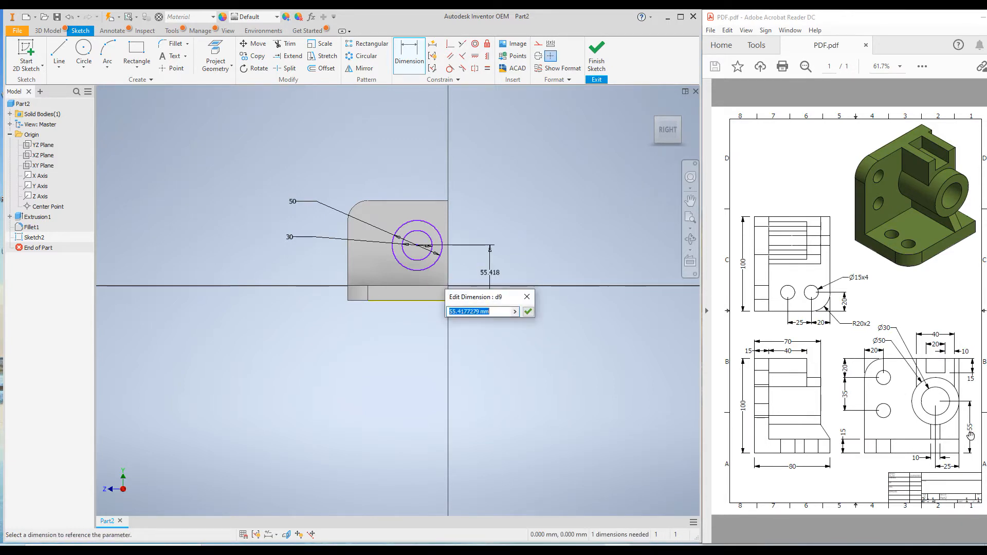
pyautogui.write('55')
pyautogui.click(528, 312)
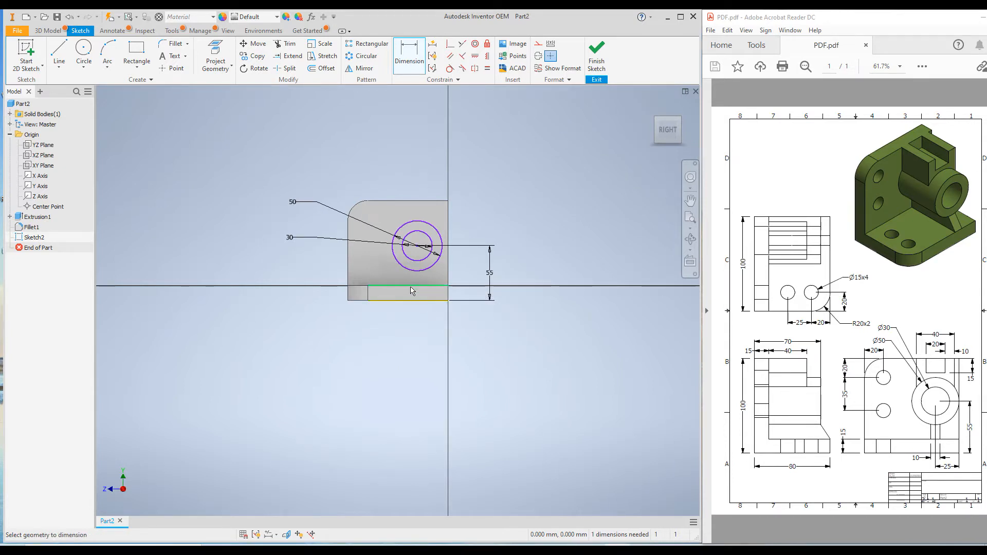
# Leave the Dimension command and convert the projected bottom edge of the base to construction geometry.
pyautogui.scroll(5, 412, 290)
pyautogui.scroll(-5, 455, 353)
pyautogui.scroll(5, 411, 349)
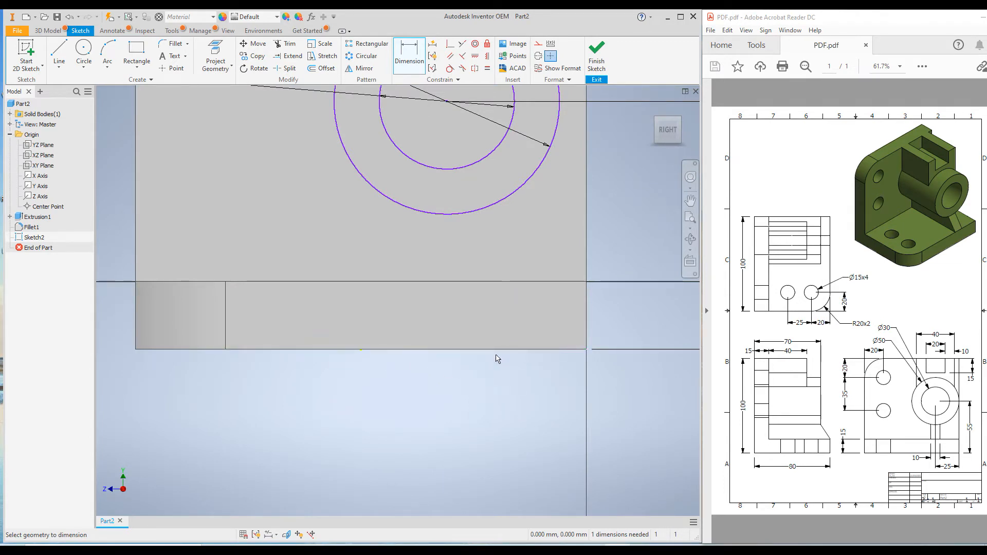
pyautogui.press('Escape')
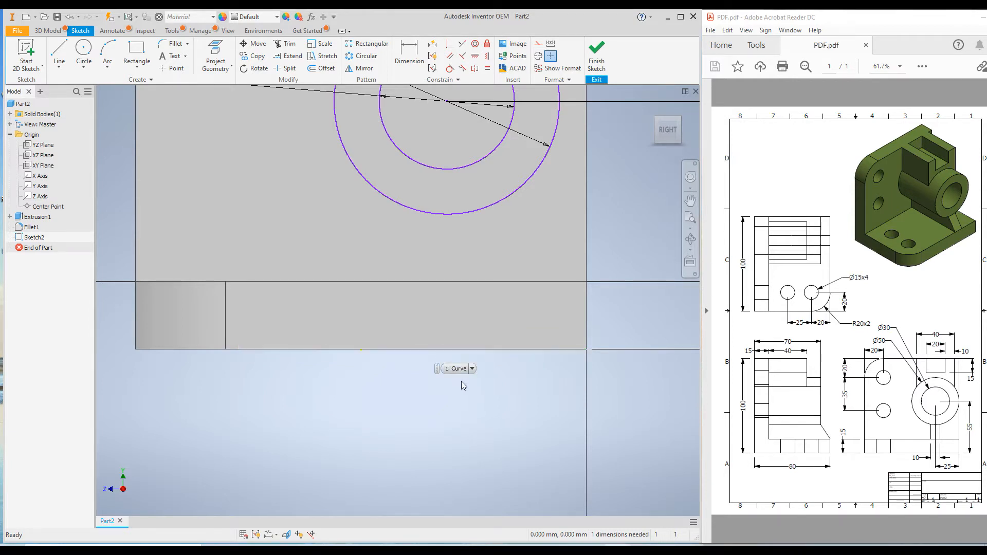
pyautogui.scroll(-3, 461, 380)
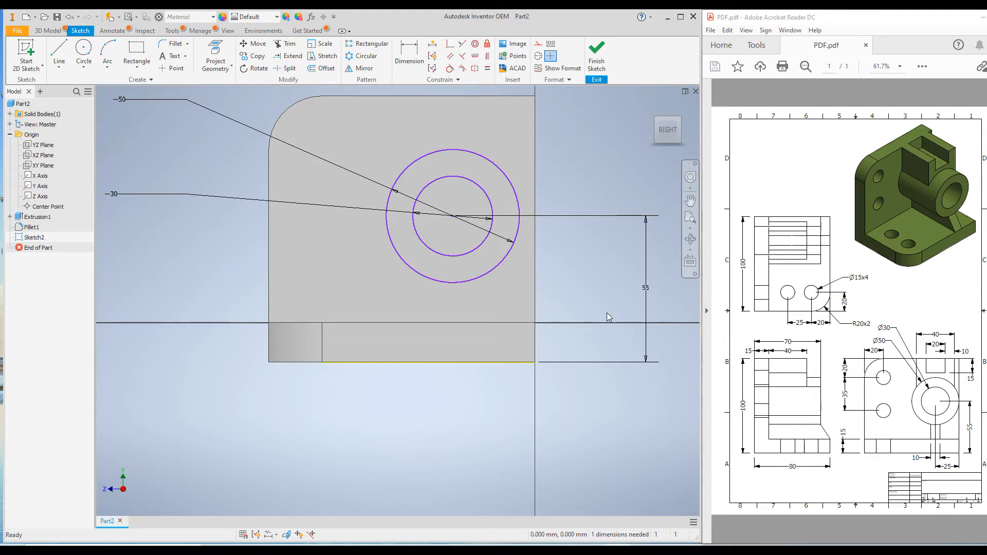
pyautogui.click(493, 363)
pyautogui.click(581, 402)
pyautogui.click(464, 366)
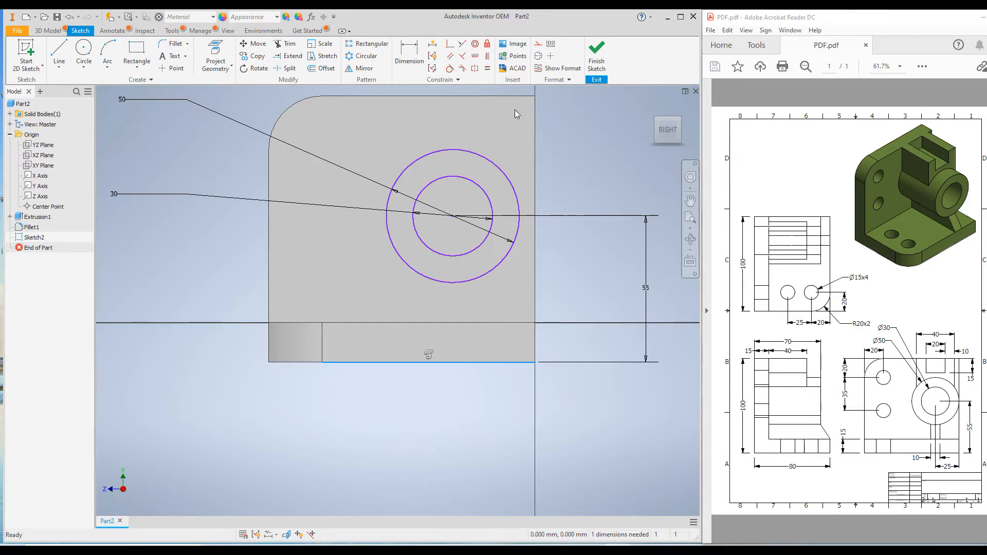
pyautogui.click(538, 45)
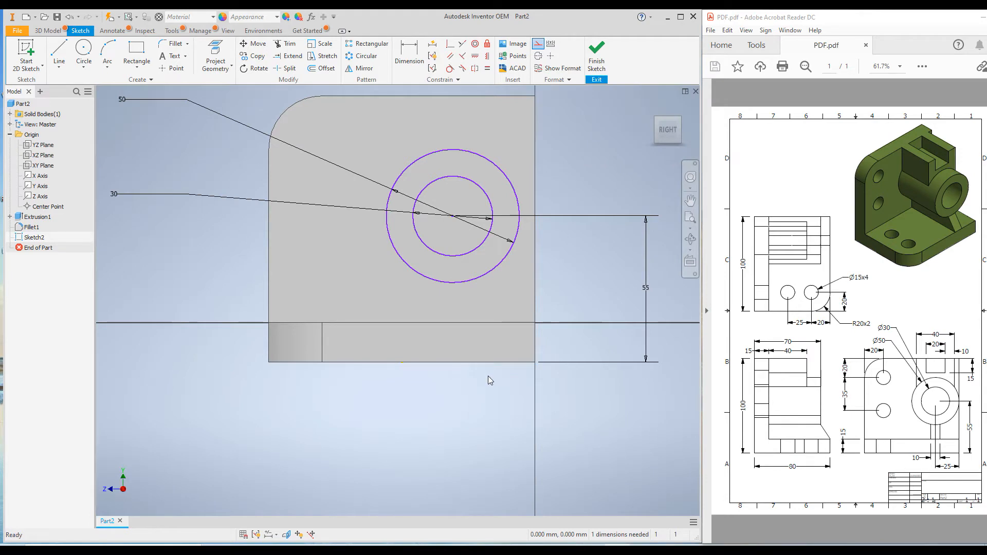
pyautogui.scroll(5, 488, 375)
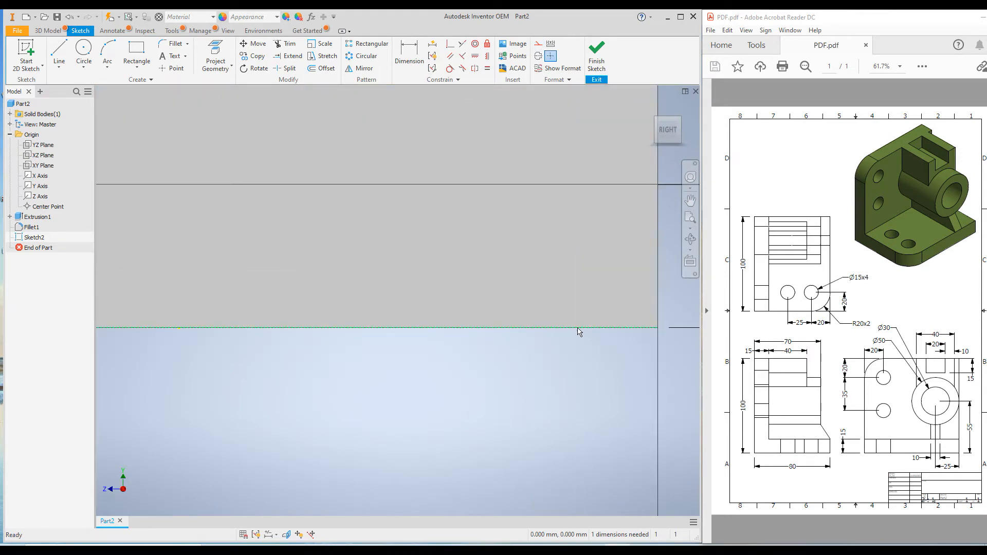
# Make the outer circle tangent to the plate's straight vertical edge beside it, and convert that projected edge to construction geometry.
pyautogui.scroll(-5, 530, 377)
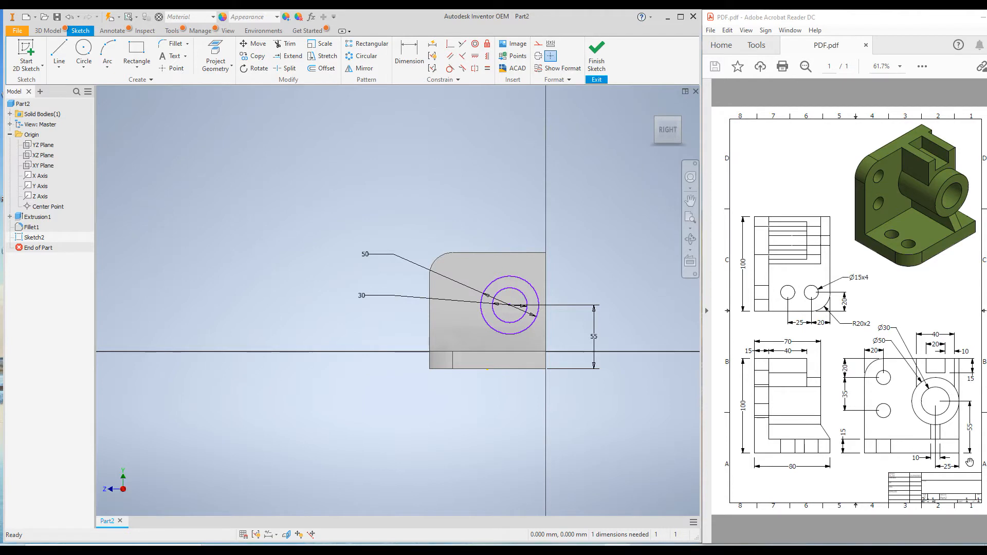
pyautogui.click(450, 69)
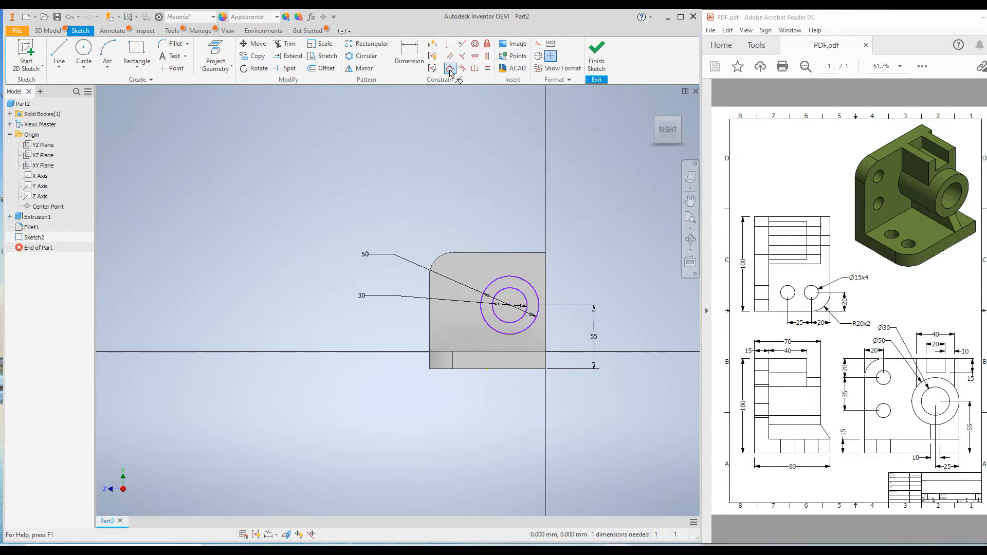
pyautogui.click(535, 291)
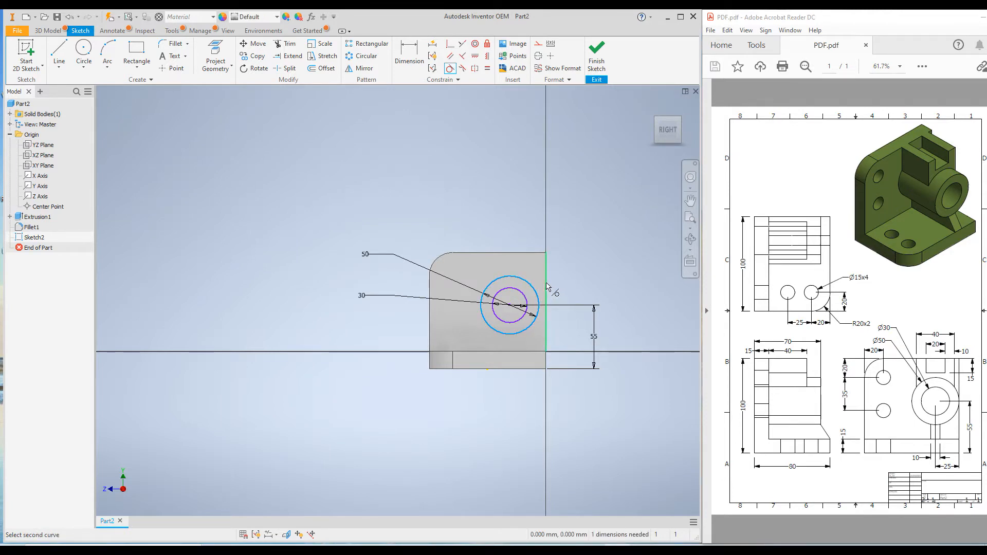
pyautogui.click(546, 286)
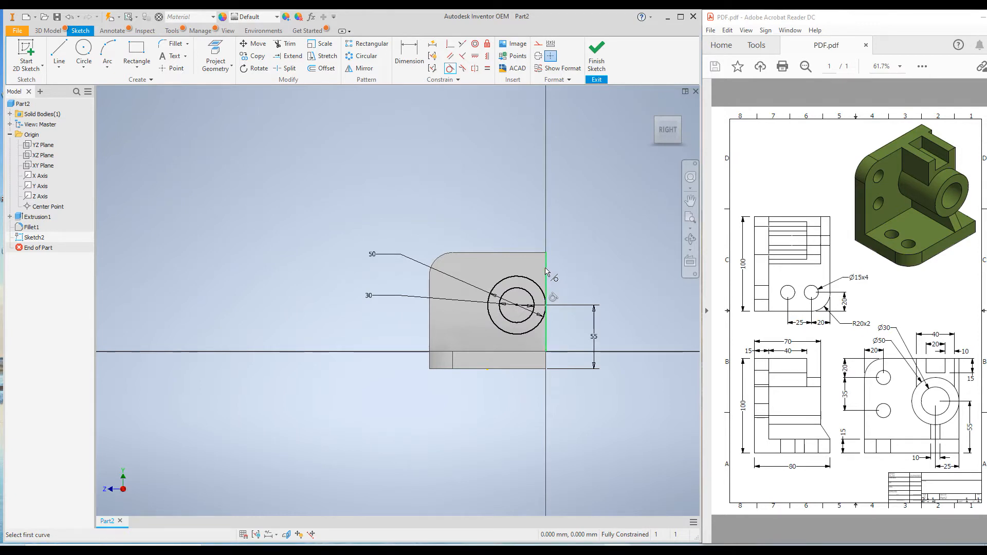
pyautogui.press('Escape')
pyautogui.click(548, 268)
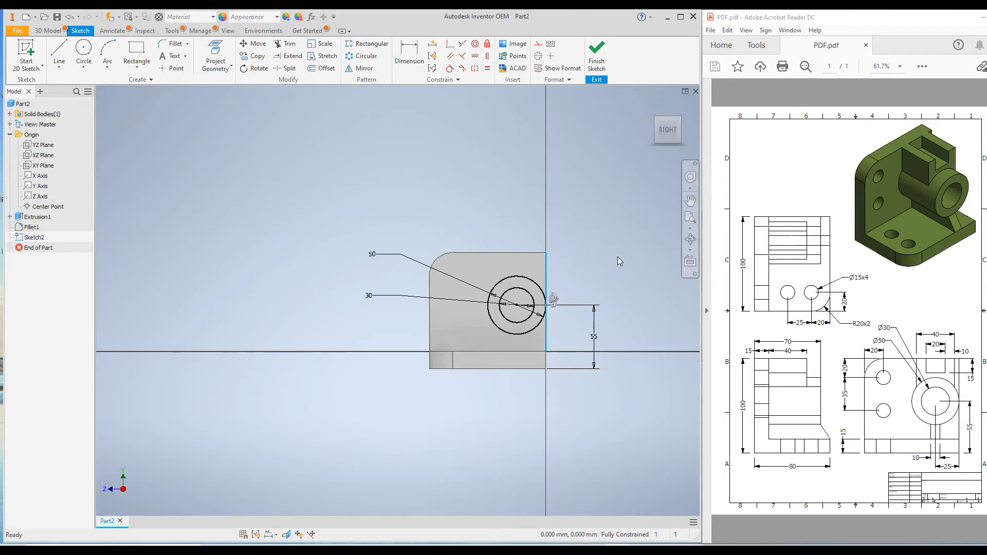
pyautogui.click(537, 46)
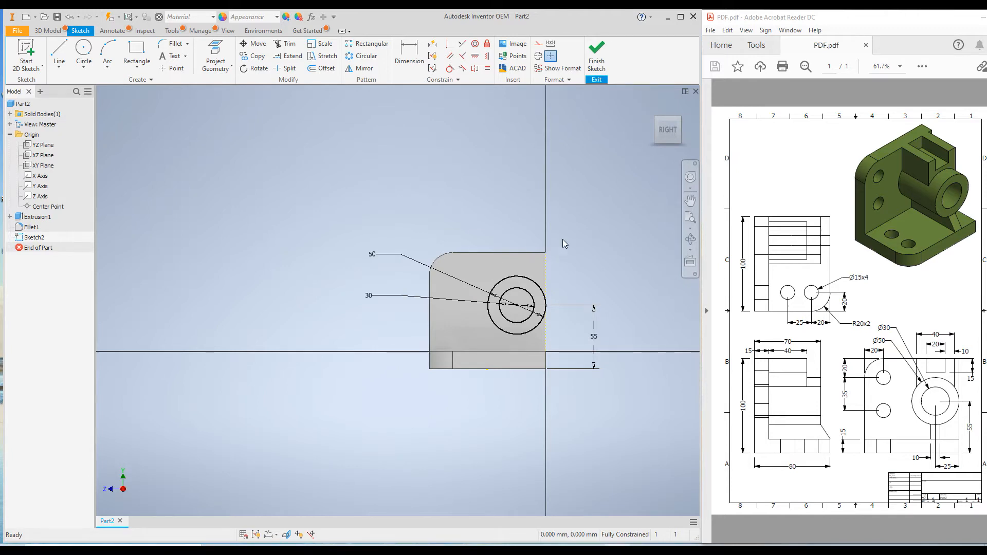
# Extrude the ring between the two concentric circles 55 mm outward from the upright plate as a joined boss.
pyautogui.click(48, 30)
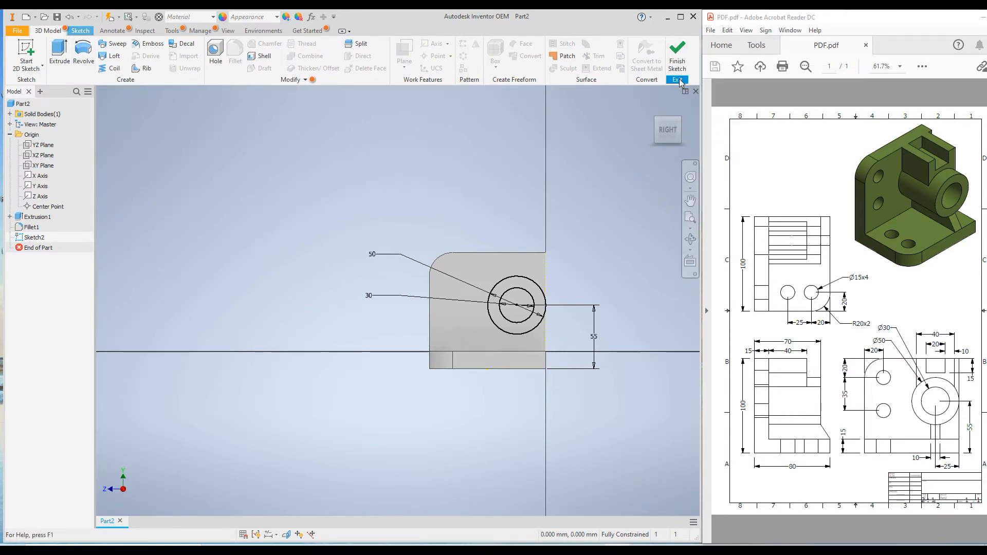
pyautogui.click(58, 57)
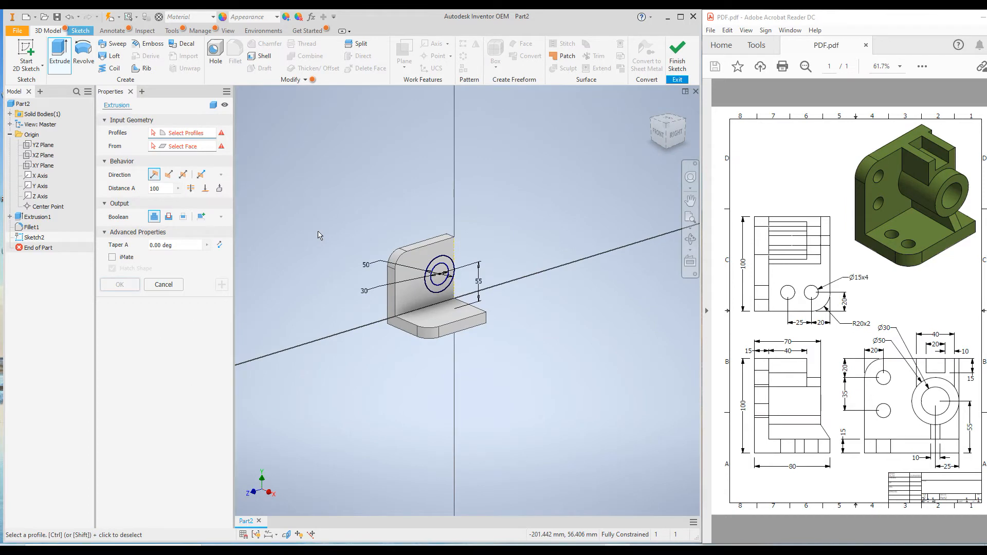
pyautogui.scroll(4, 443, 278)
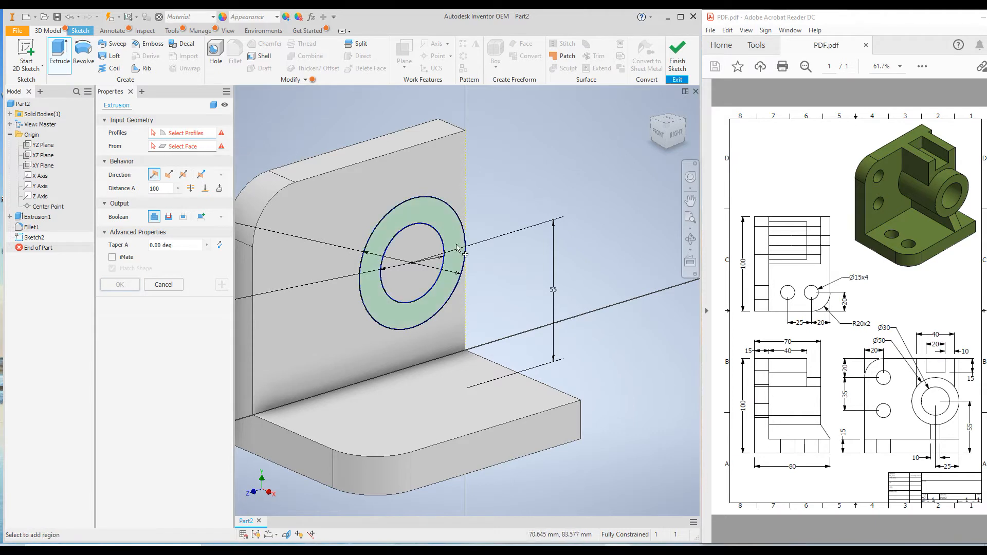
pyautogui.click(436, 218)
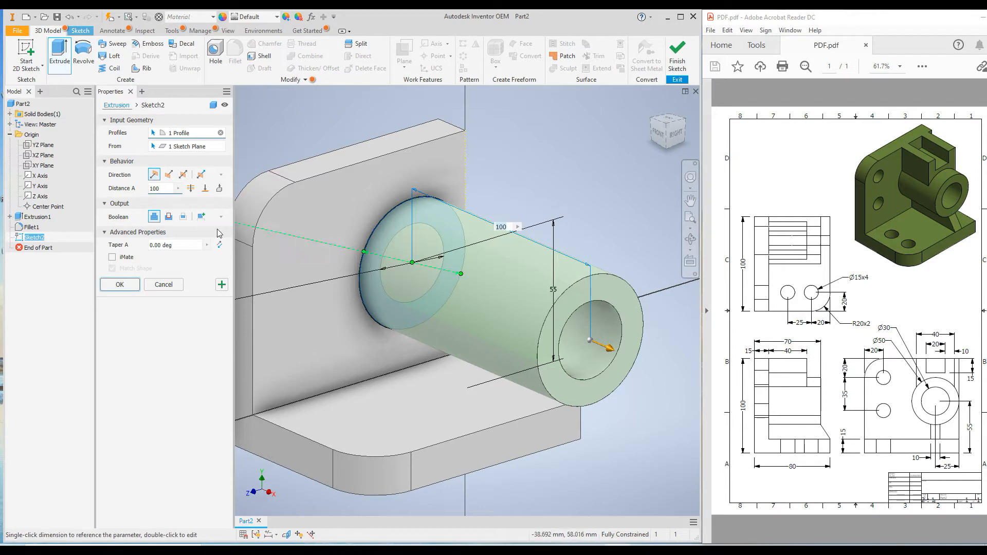
pyautogui.click(175, 244)
pyautogui.click(163, 189)
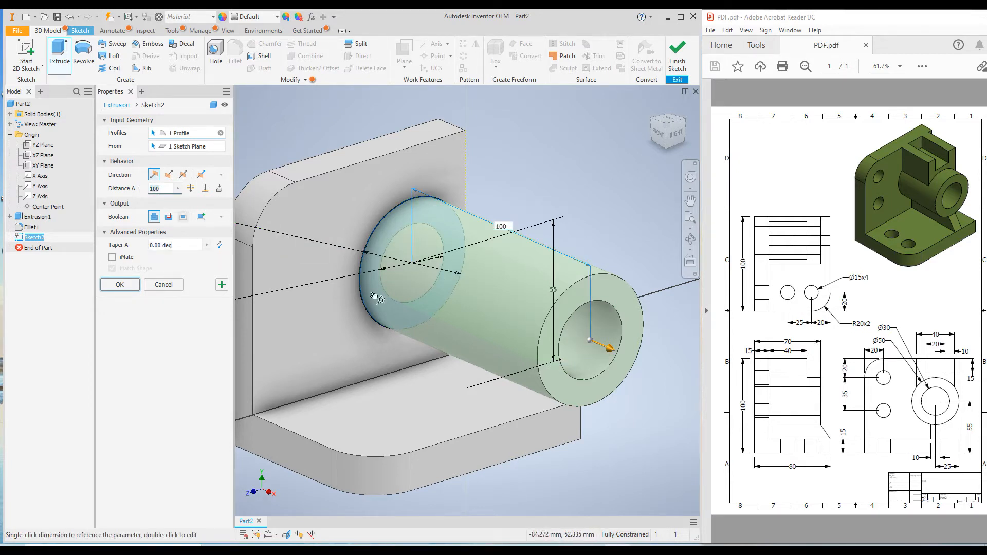
pyautogui.write('55')
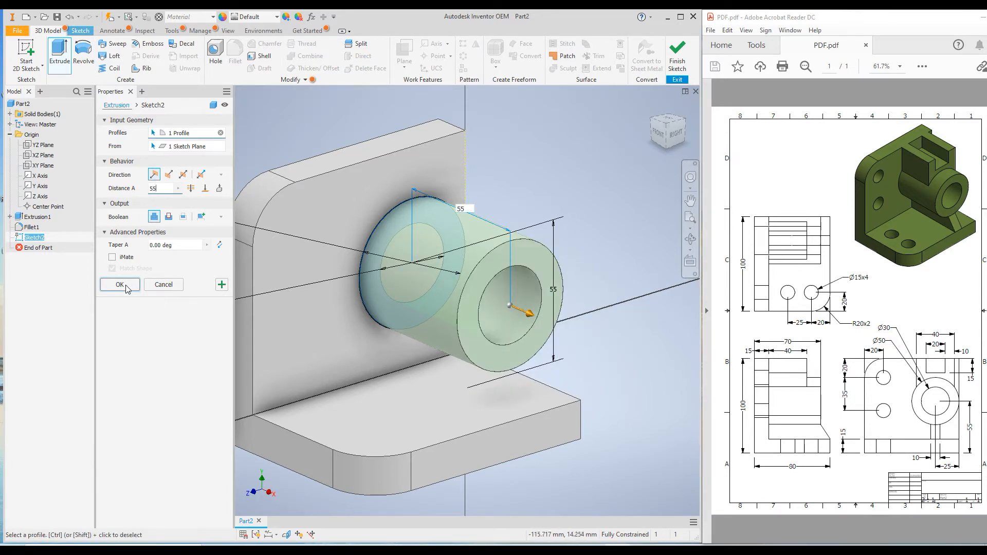
pyautogui.press('Return')
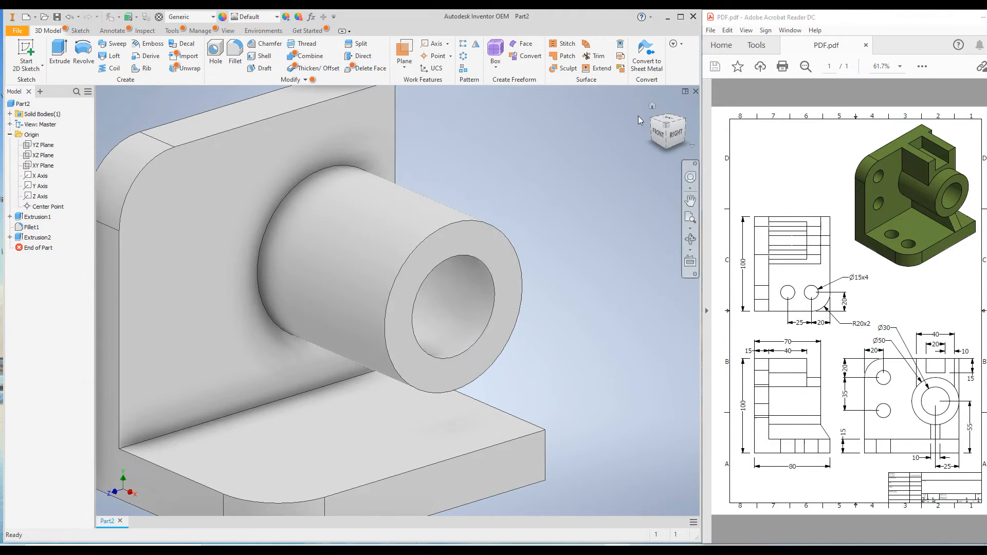
# Turn on the visibility of Sketch2 under Extrusion2 so its circles can be reused.
pyautogui.click(651, 106)
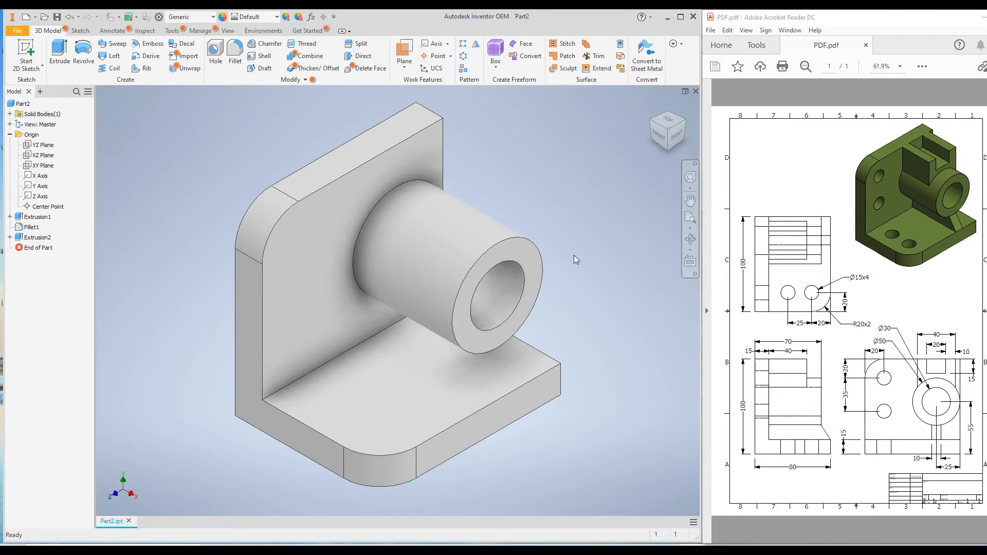
pyautogui.keyDown('shift'); pyautogui.moveTo(572, 253); pyautogui.dragTo(518, 234, button='middle'); pyautogui.keyUp('shift')
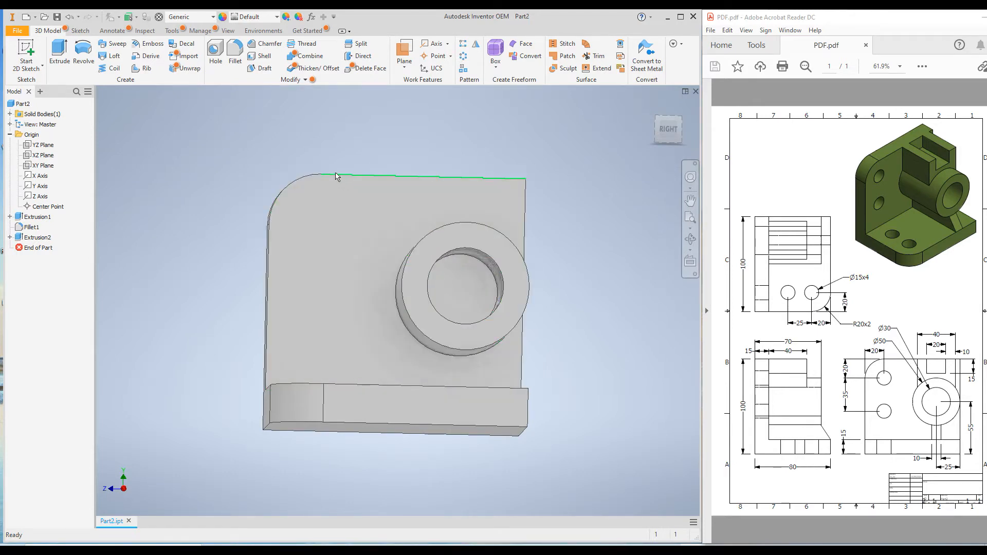
pyautogui.keyDown('shift'); pyautogui.moveTo(354, 203); pyautogui.dragTo(390, 248, button='middle'); pyautogui.keyUp('shift')
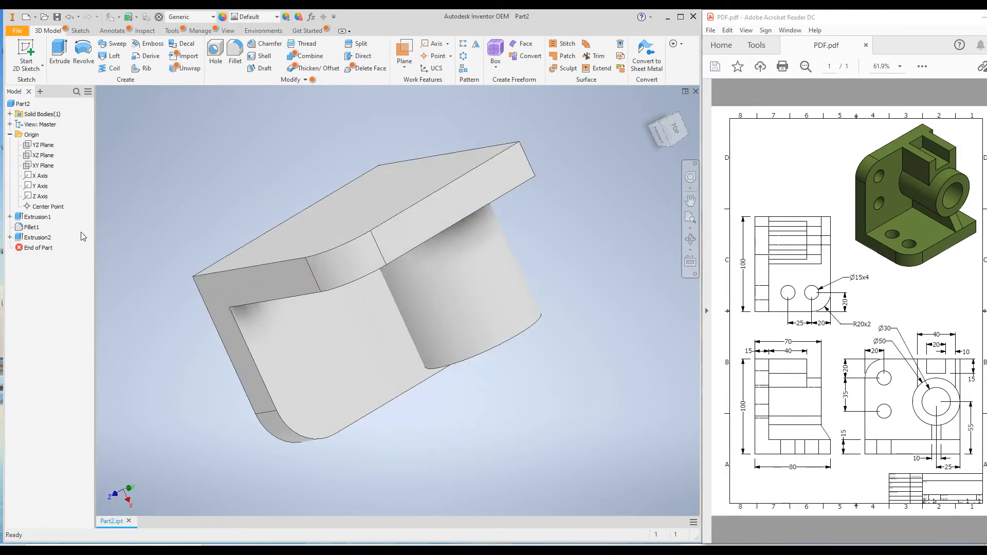
pyautogui.click(9, 237)
pyautogui.keyDown('shift'); pyautogui.moveTo(575, 255); pyautogui.dragTo(548, 215, button='middle'); pyautogui.keyUp('shift')
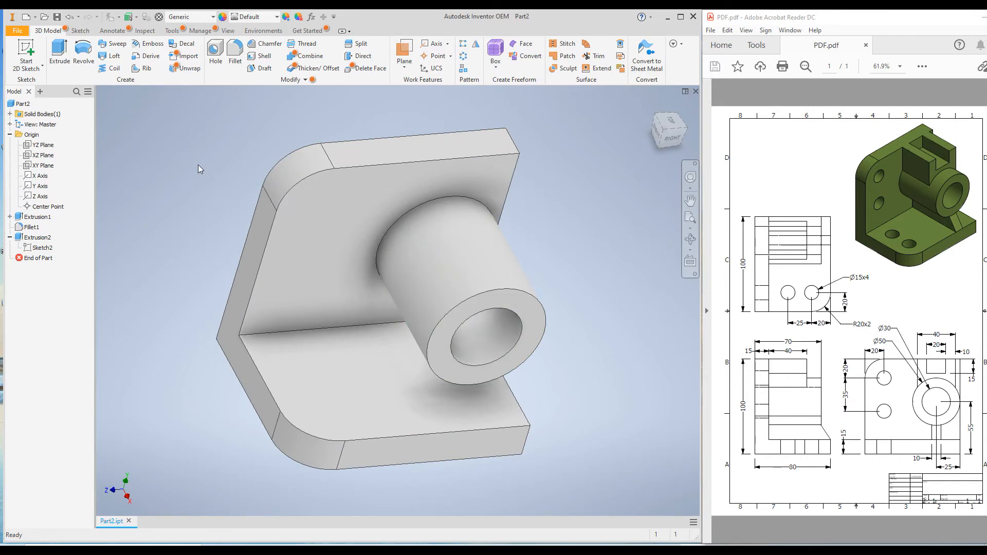
pyautogui.click(44, 249)
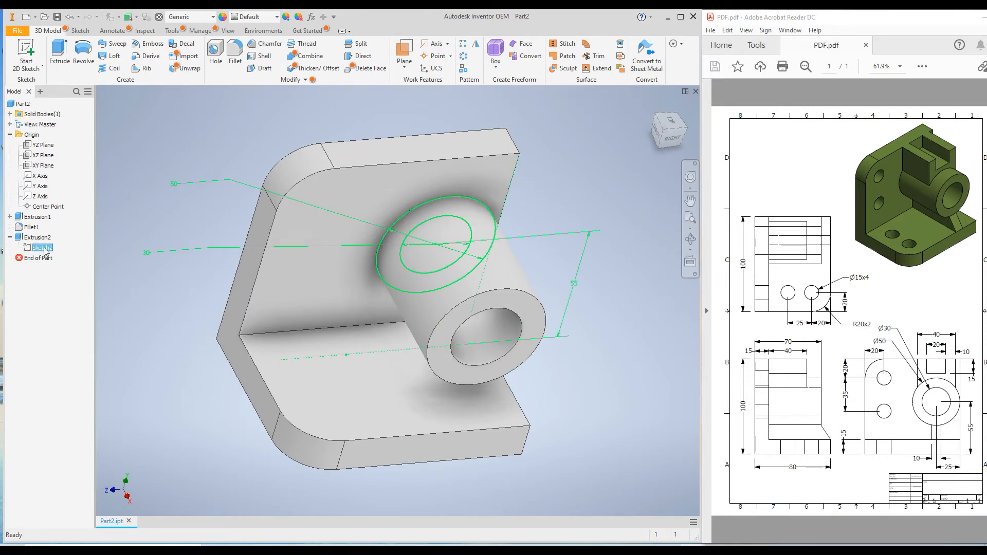
pyautogui.rightClick(35, 252)
pyautogui.press('Escape')
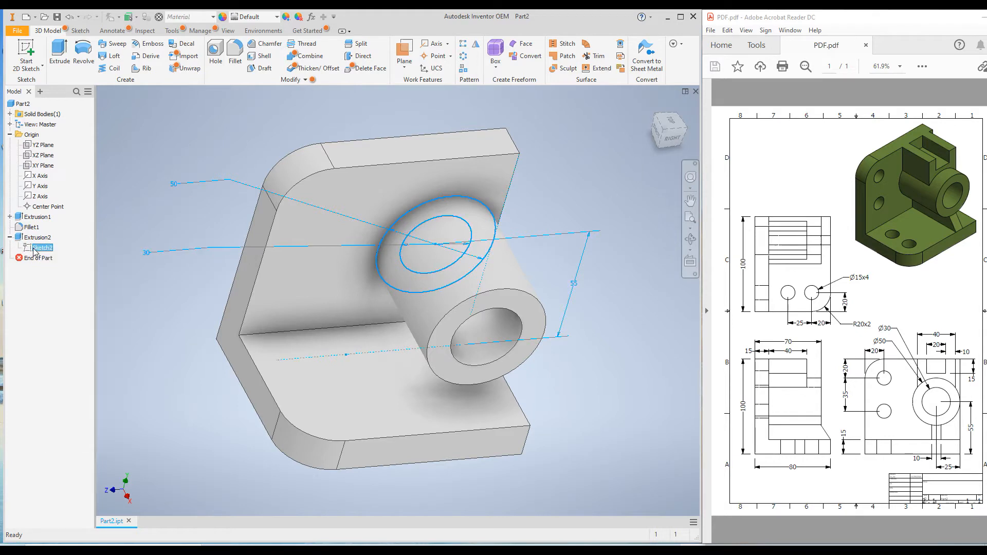
pyautogui.rightClick(34, 251)
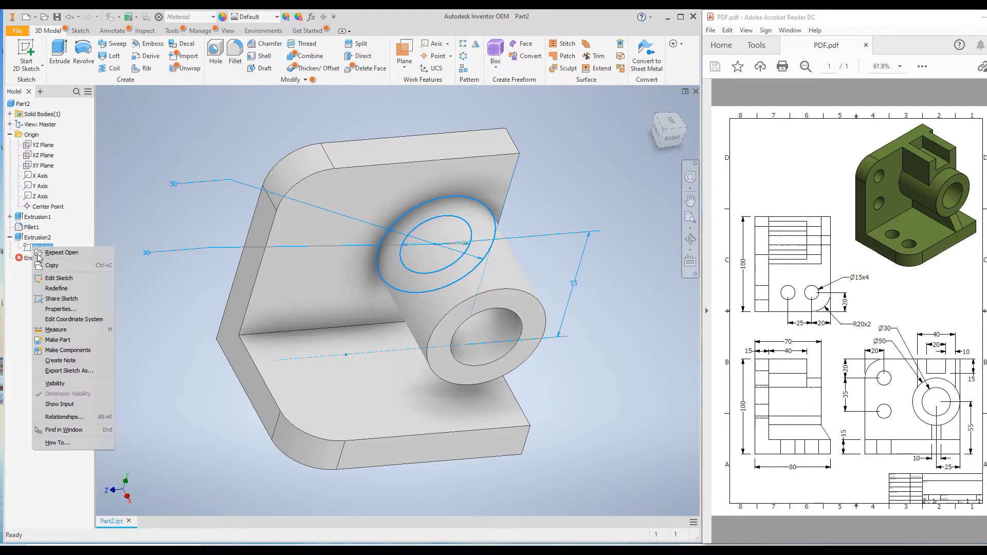
pyautogui.click(65, 384)
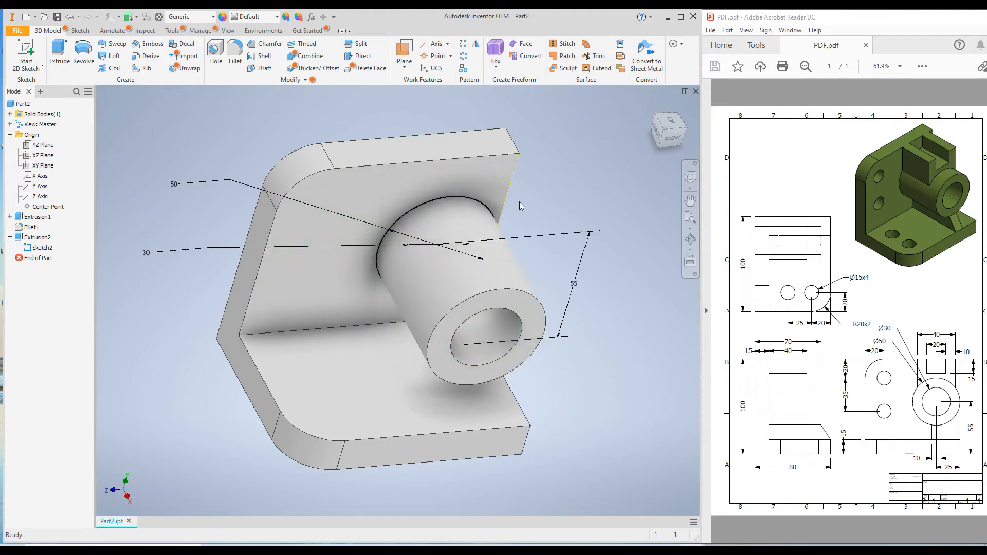
# Extrude the inner circle as a cut in the flipped direction, Through All, to open the bore through the upright plate.
pyautogui.click(59, 50)
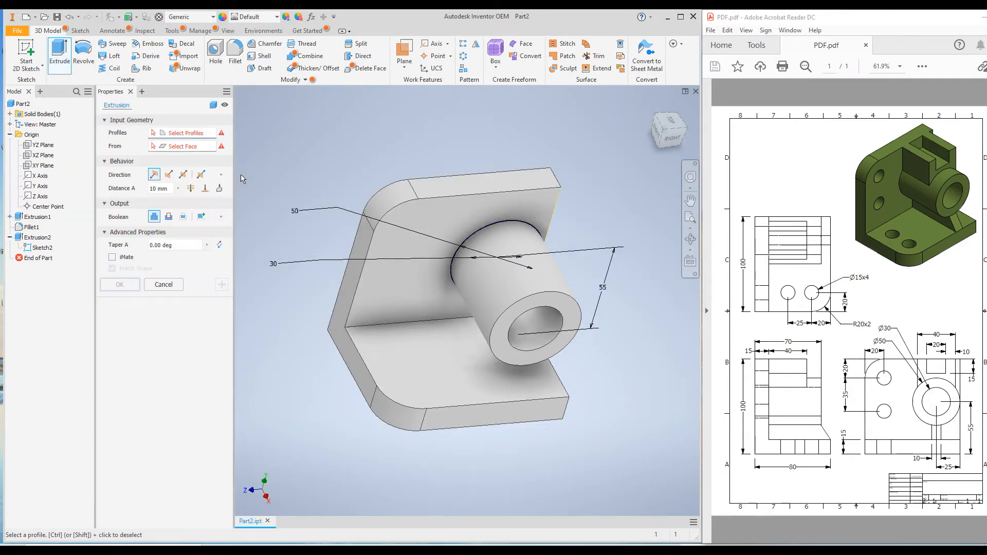
pyautogui.click(502, 247)
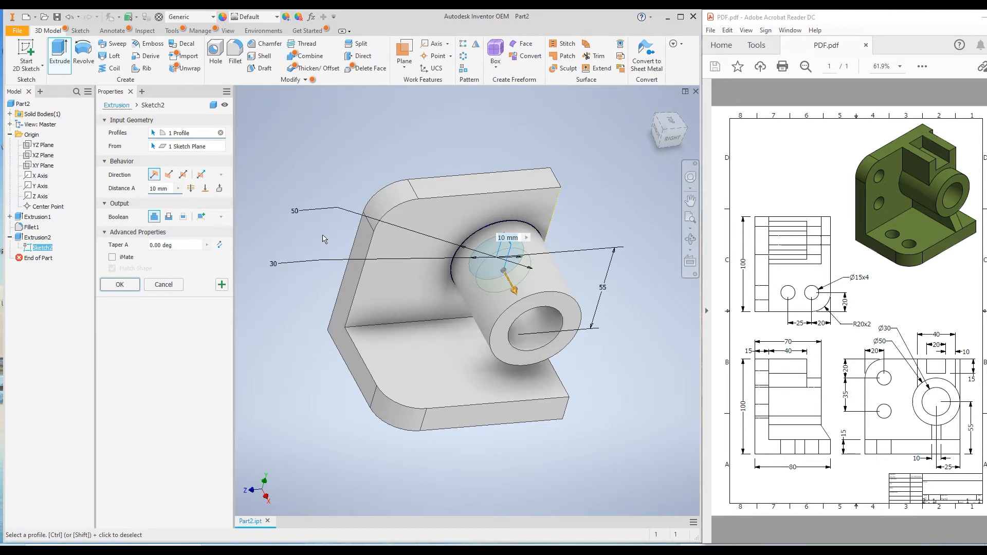
pyautogui.keyDown('shift'); pyautogui.moveTo(322, 235); pyautogui.dragTo(362, 277, button='middle'); pyautogui.keyUp('shift')
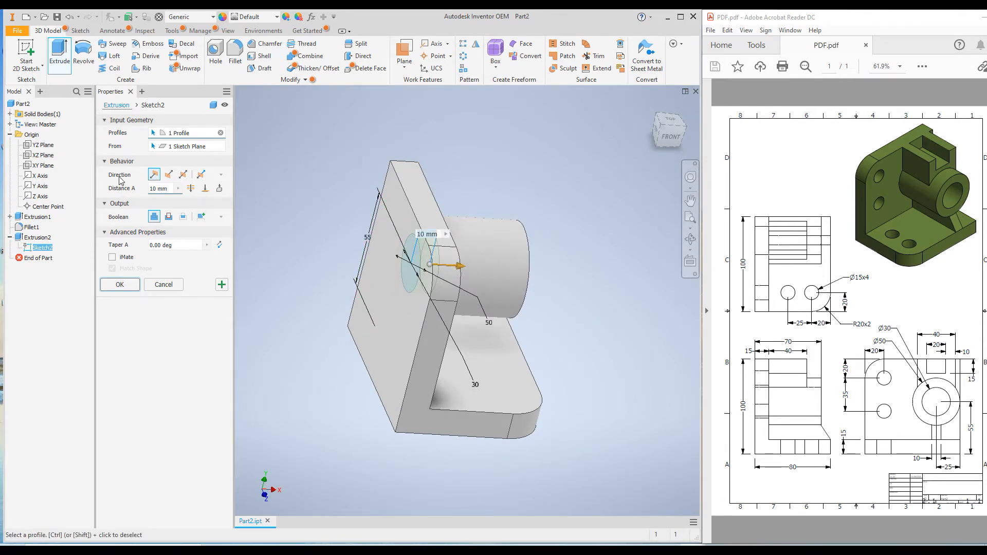
pyautogui.click(169, 175)
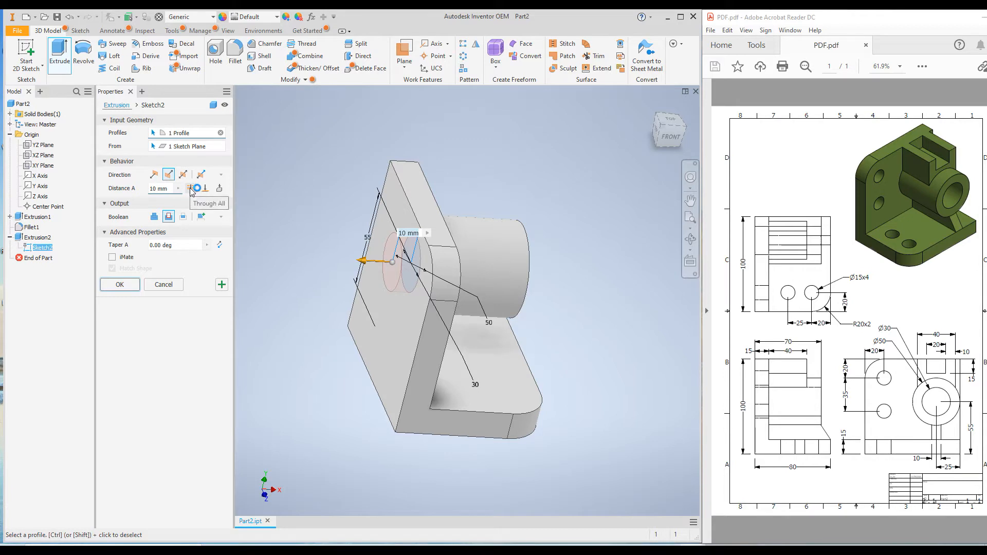
pyautogui.click(190, 189)
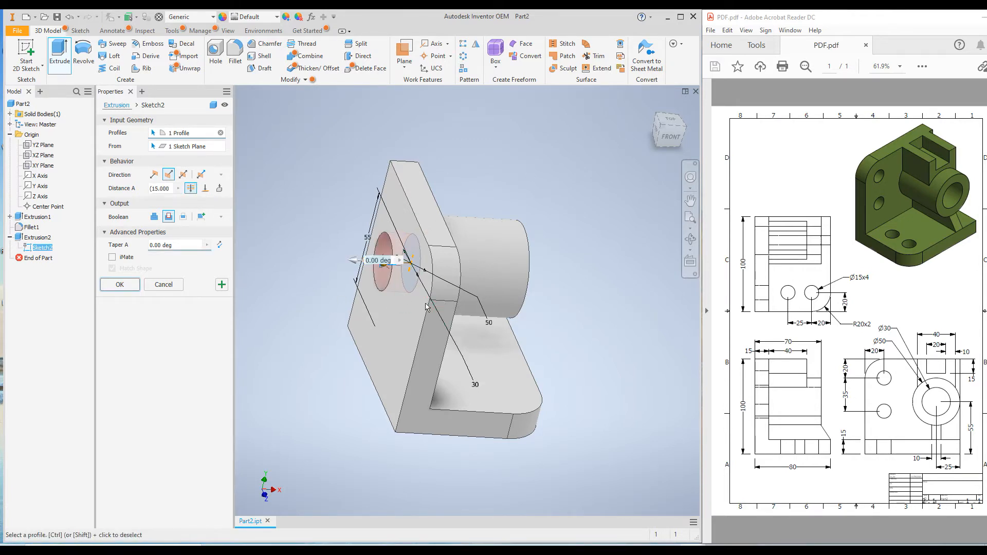
pyautogui.click(120, 284)
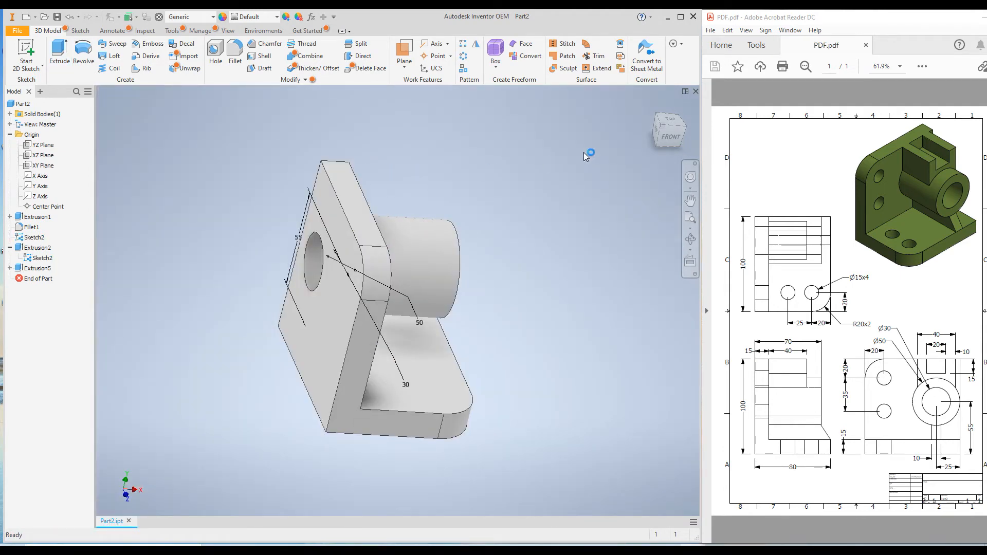
# Start a new sketch on the upright plate's face around the cylindrical boss.
pyautogui.click(652, 106)
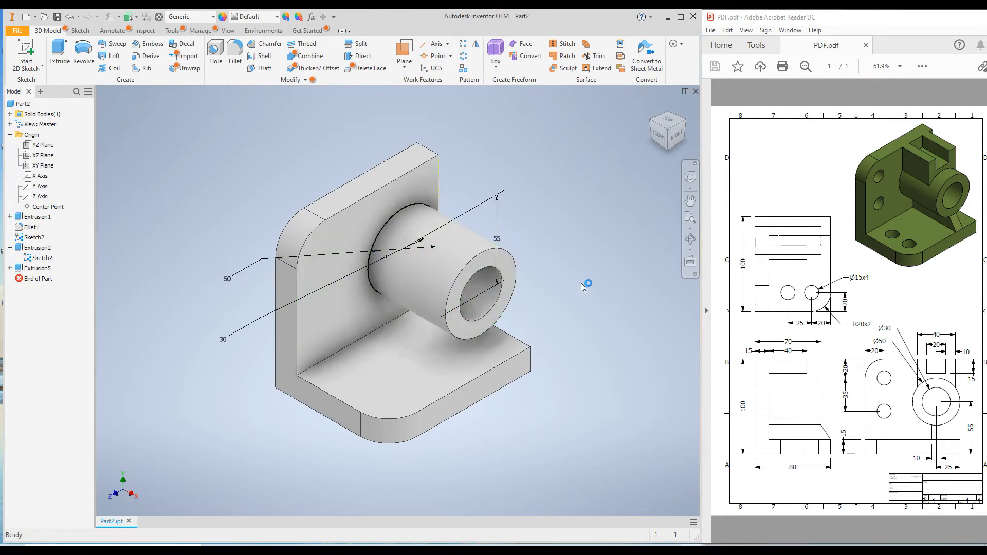
pyautogui.keyDown('shift'); pyautogui.moveTo(578, 282); pyautogui.dragTo(499, 281, button='middle'); pyautogui.keyUp('shift')
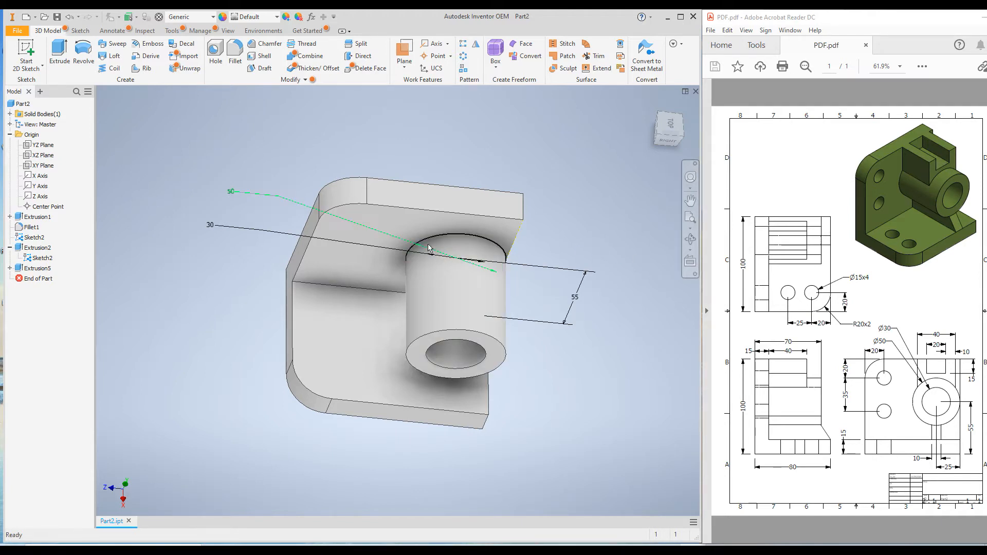
pyautogui.click(416, 222)
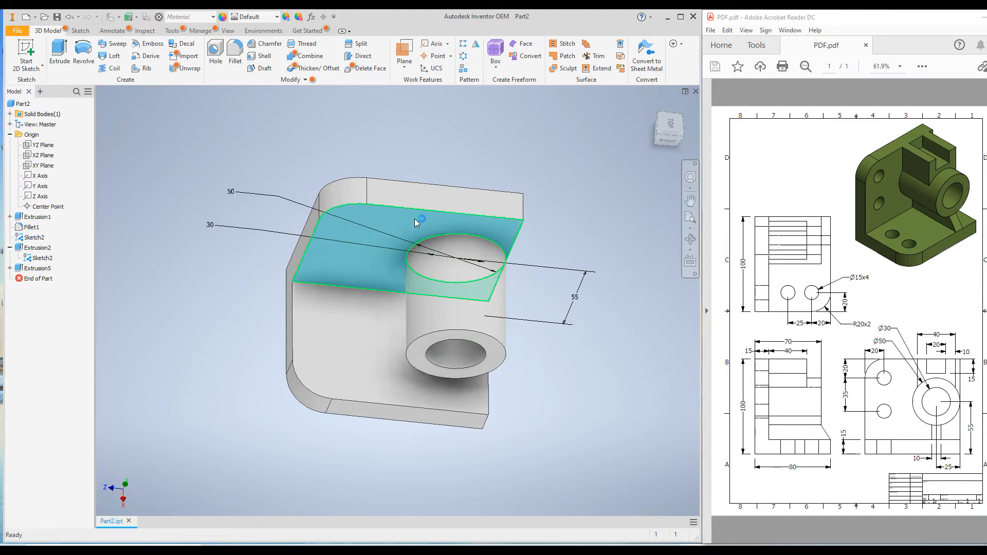
pyautogui.rightClick(416, 222)
pyautogui.click(407, 251)
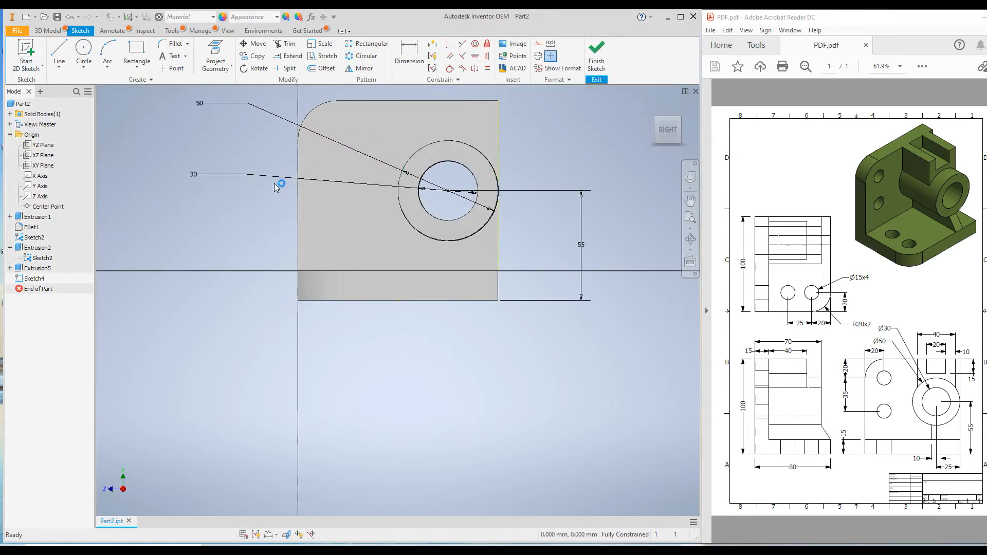
# Sketch two nested rectangles above the boss, a larger outer and a smaller inner one, both starting on the plate's top edge.
pyautogui.click(136, 50)
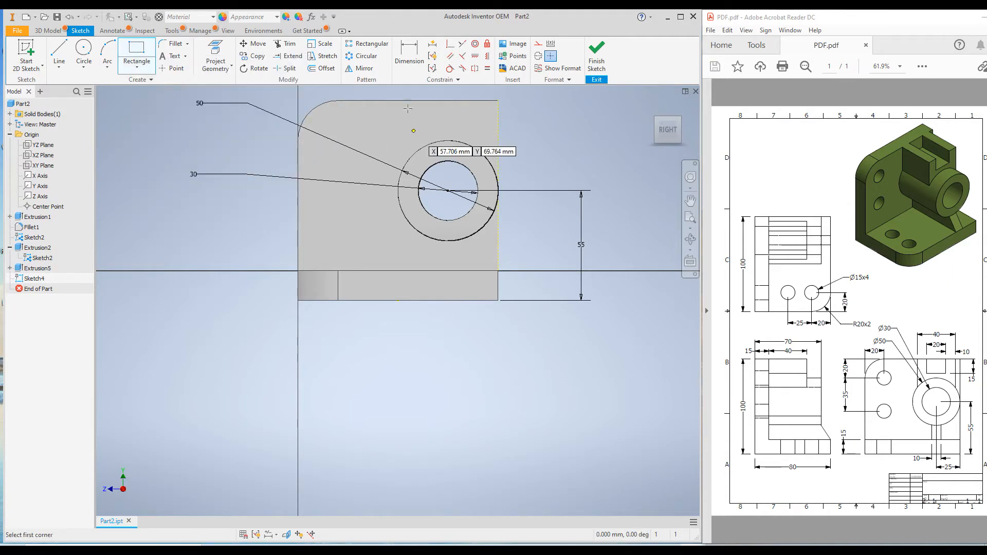
pyautogui.click(413, 100)
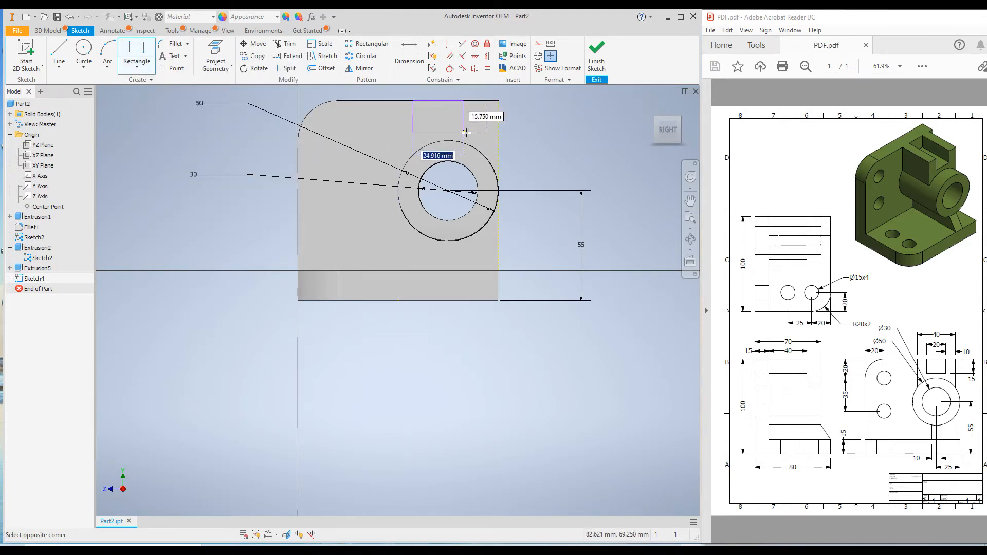
pyautogui.click(485, 136)
pyautogui.click(433, 100)
pyautogui.click(470, 128)
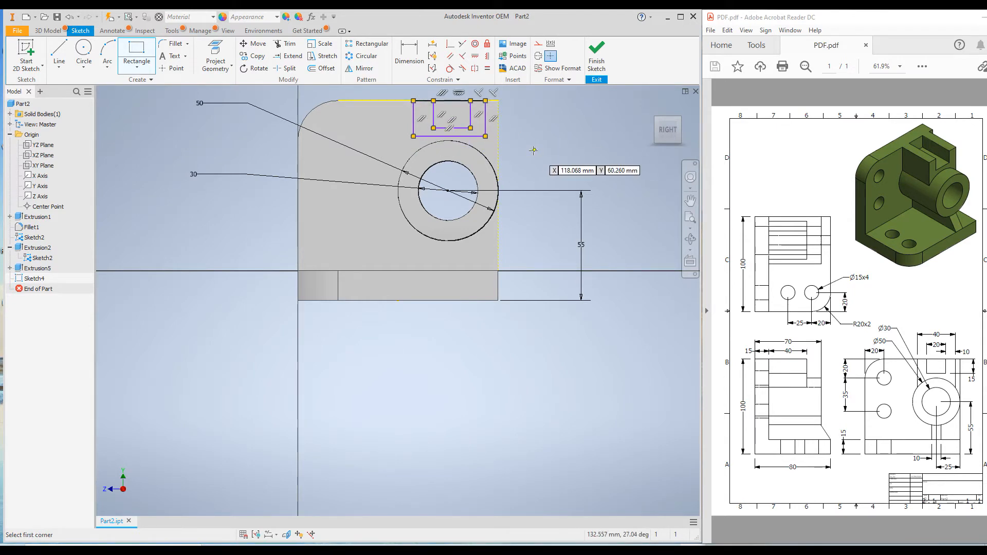
pyautogui.press('Escape')
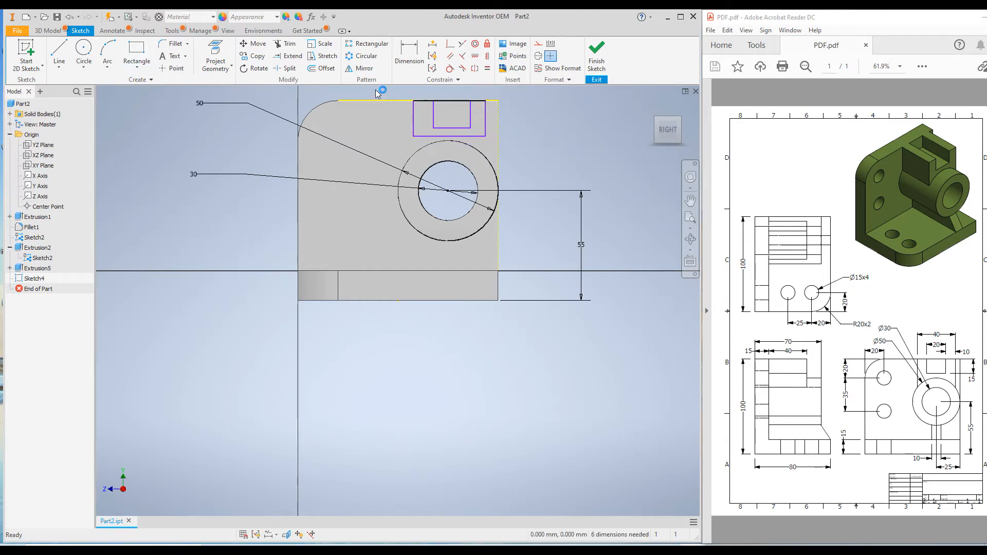
# Draw a vertical construction line from the bore's centre up to the plate's top edge.
pyautogui.press('d')
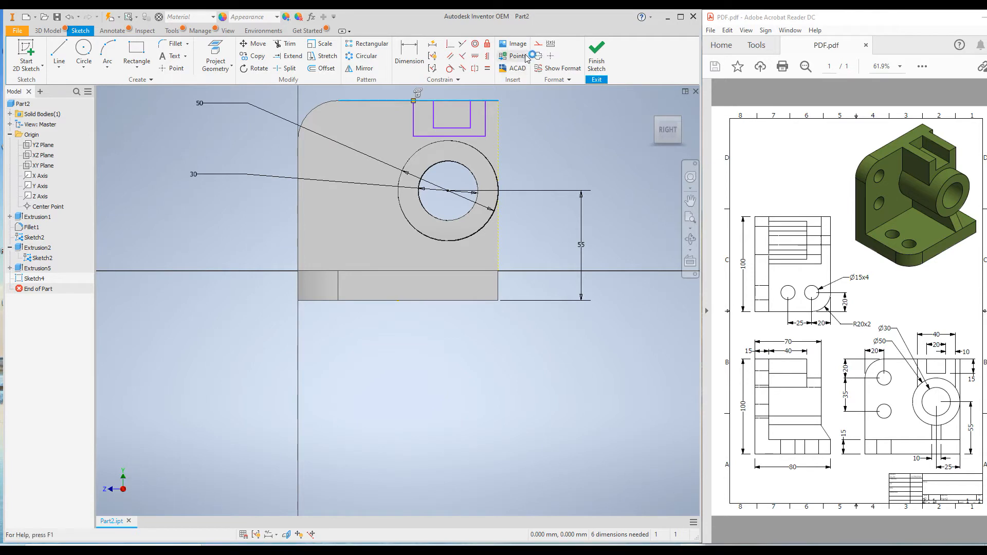
pyautogui.click(535, 45)
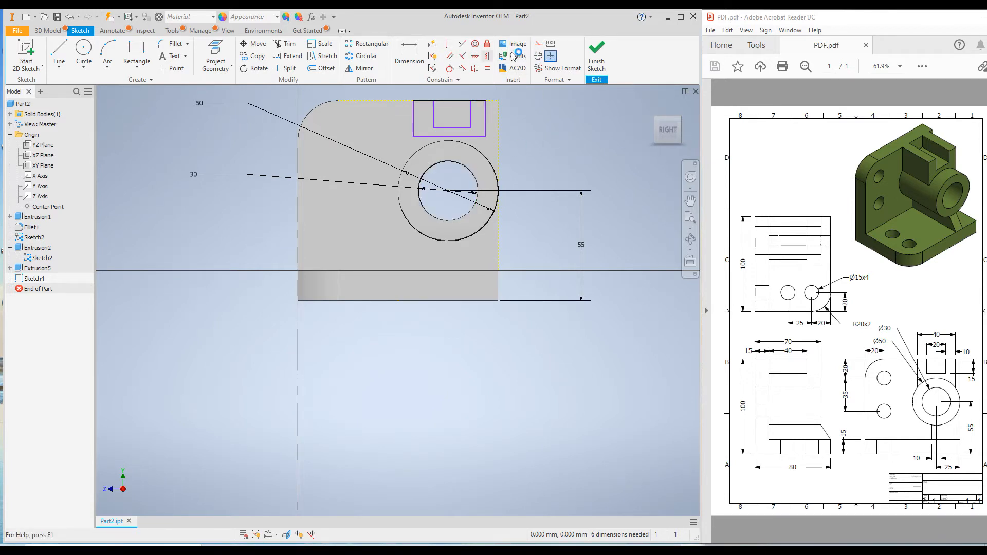
pyautogui.click(538, 44)
pyautogui.click(59, 52)
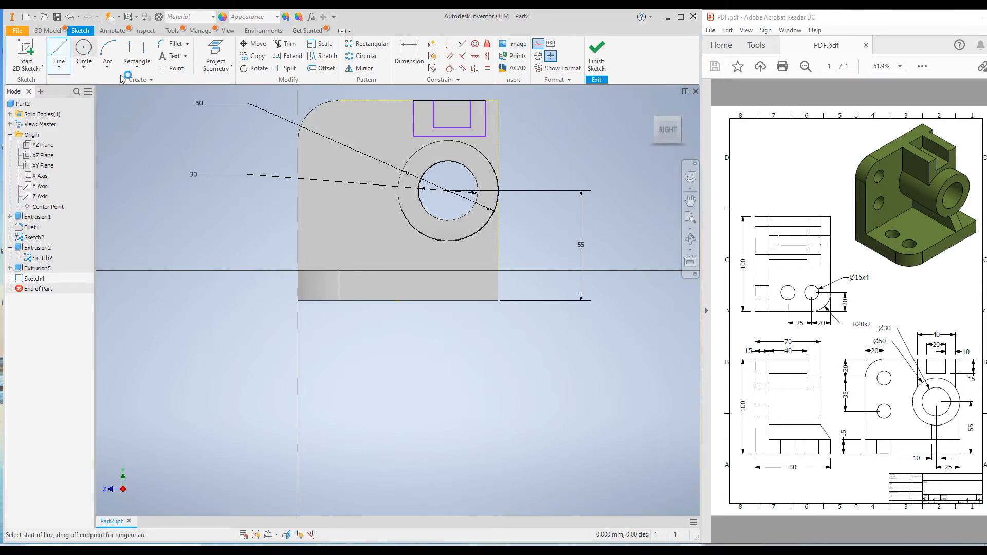
pyautogui.click(449, 190)
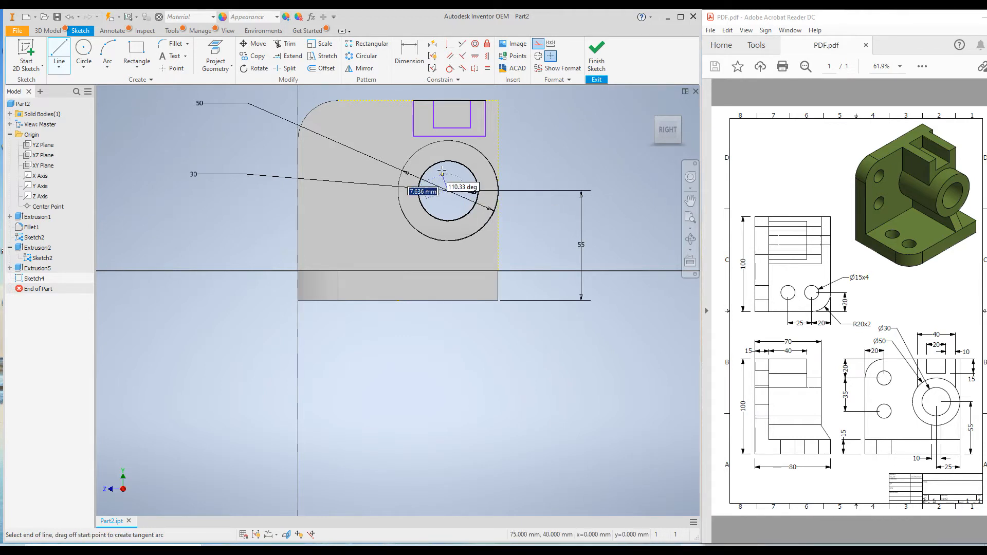
pyautogui.click(448, 101)
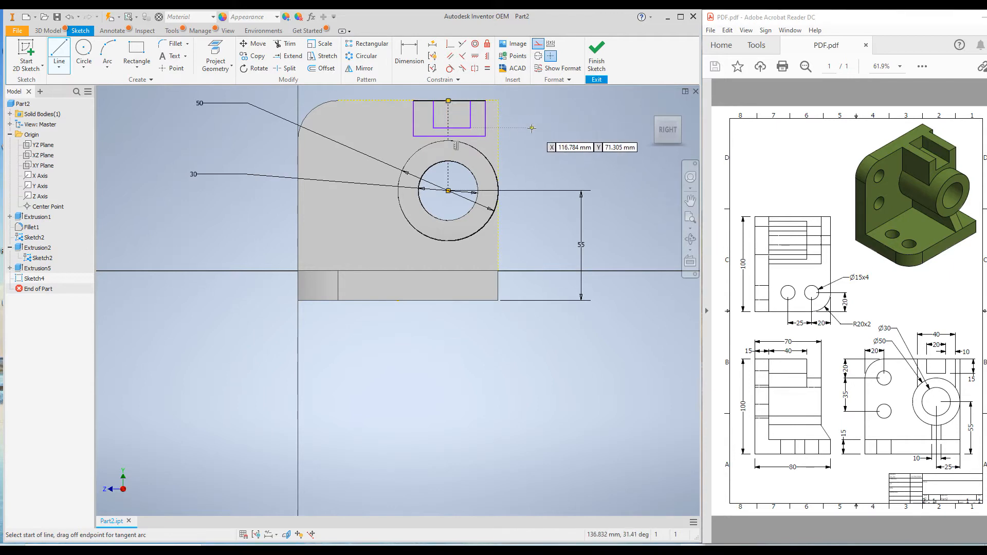
pyautogui.press('Escape')
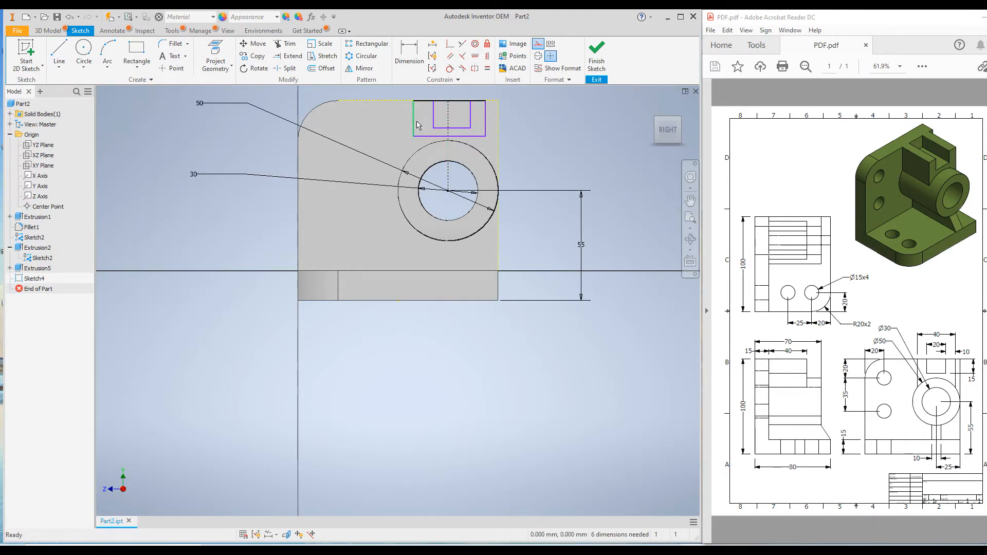
# Make the inner rectangle's two vertical sides symmetric about the construction line.
pyautogui.click(474, 68)
pyautogui.click(437, 114)
pyautogui.click(467, 117)
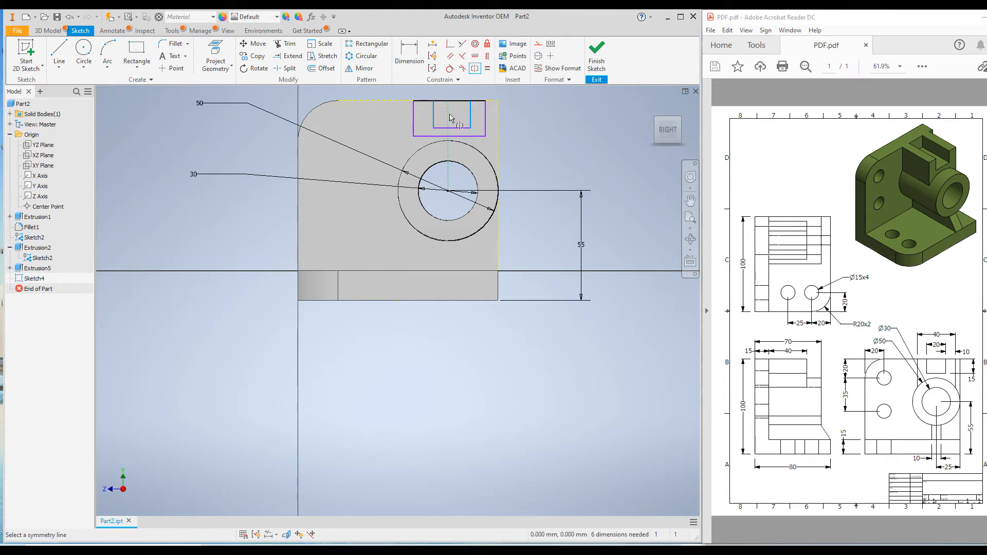
pyautogui.click(448, 115)
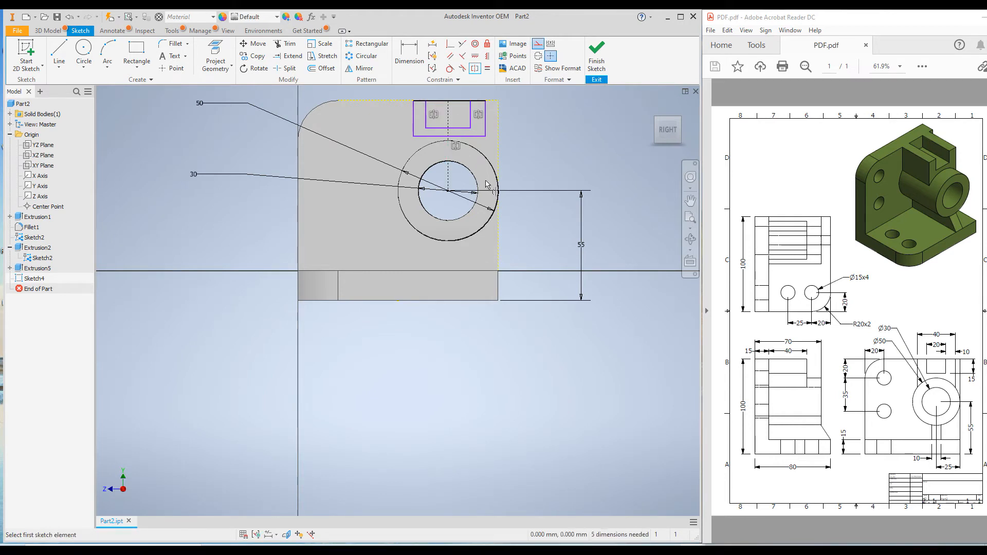
# Make the outer rectangle's vertical sides symmetric about the construction line and stretch its lower edge down into the bore.
pyautogui.click(414, 117)
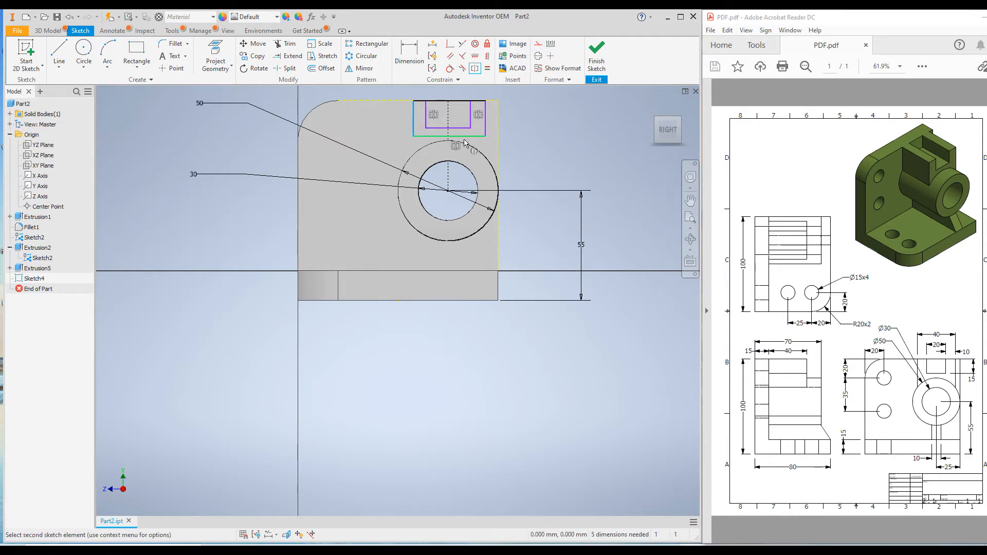
pyautogui.click(485, 129)
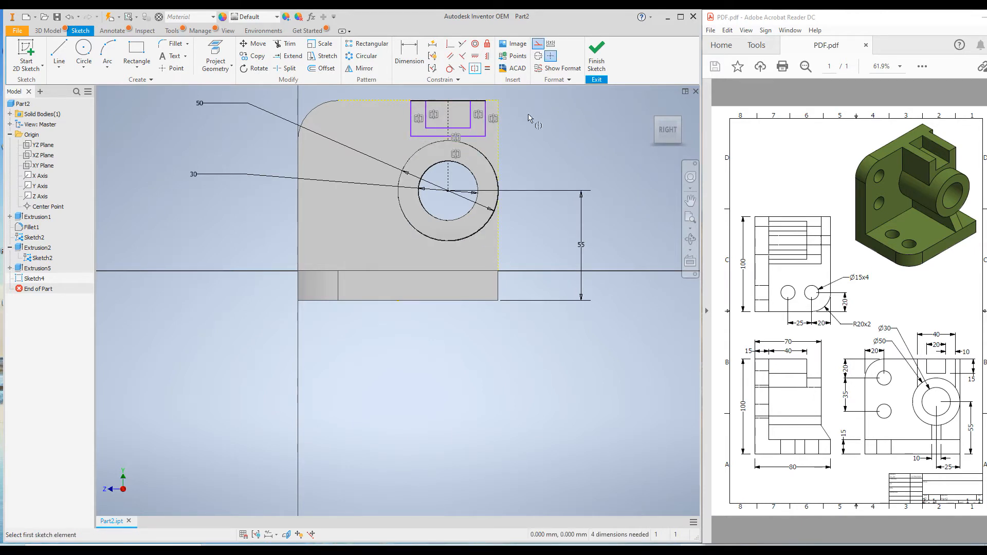
pyautogui.click(474, 69)
pyautogui.press('Escape')
pyautogui.moveTo(479, 141); pyautogui.dragTo(478, 179)
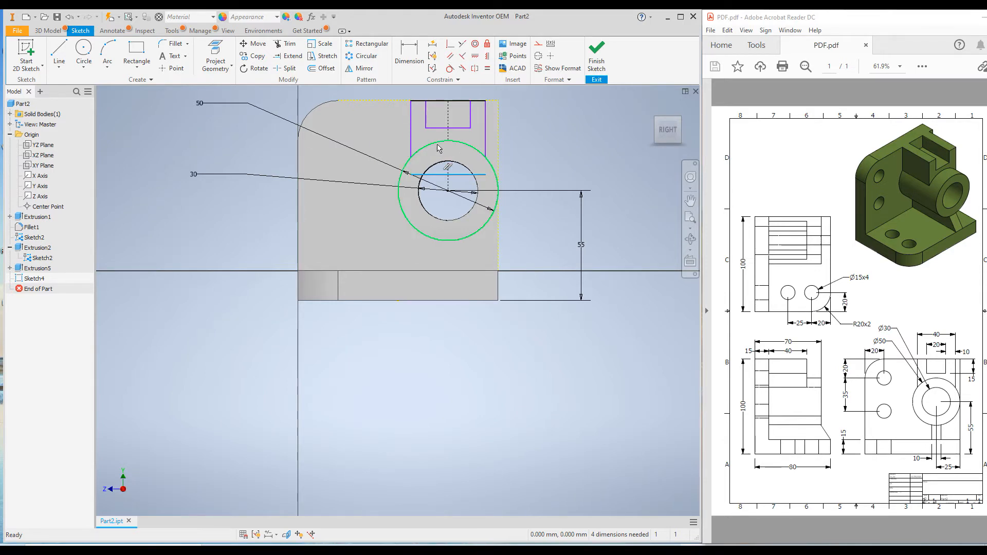
pyautogui.click(212, 49)
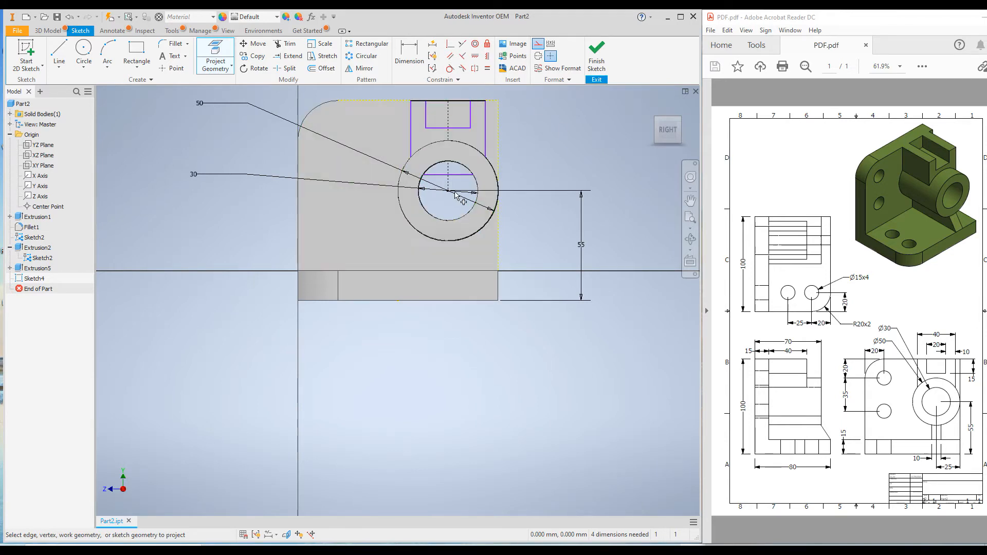
# Dimension the inner rectangle's width as 20 mm.
pyautogui.click(411, 55)
pyautogui.click(426, 115)
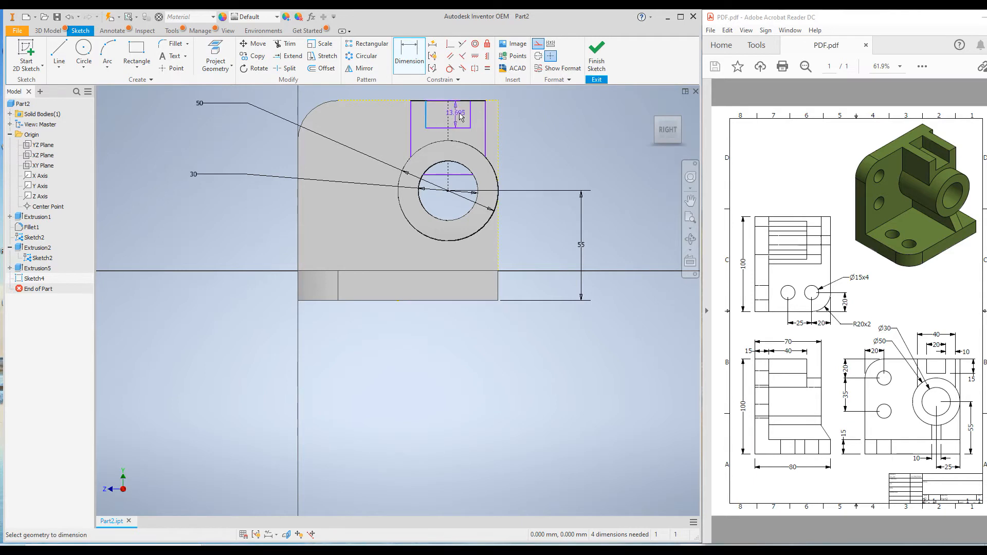
pyautogui.click(470, 114)
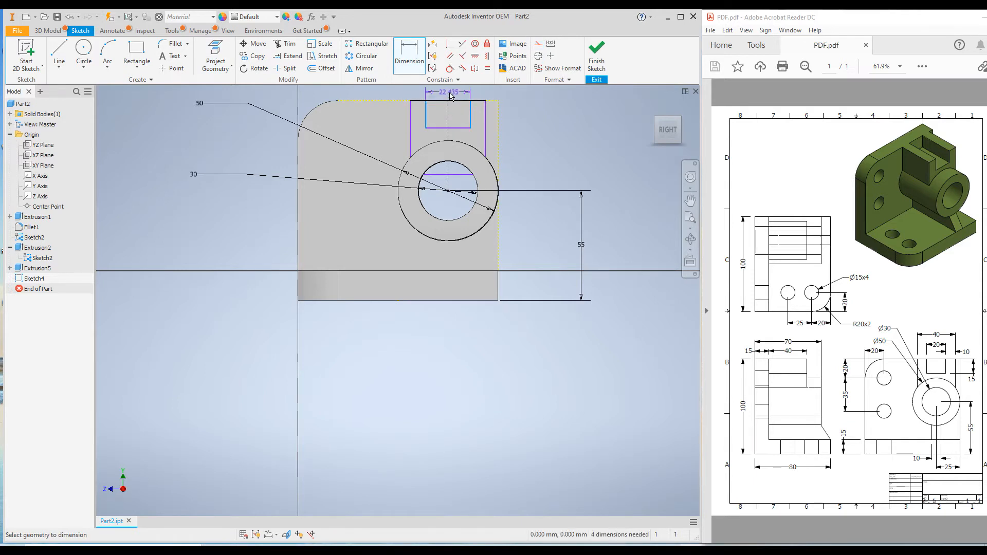
pyautogui.click(450, 94)
pyautogui.write('2')
pyautogui.press('Return')
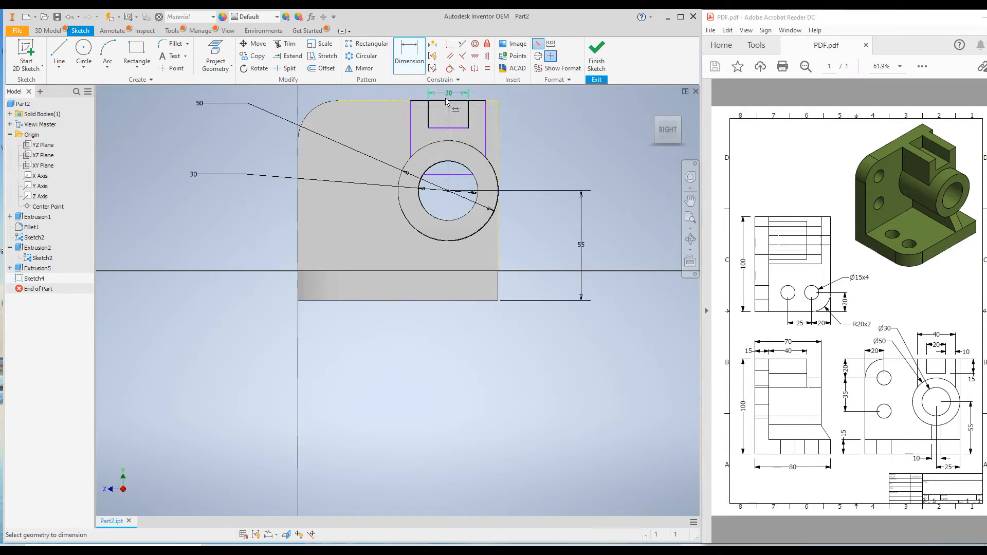
# Dimension the outer rectangle's width as 40 mm above the inner rectangle's width dimension.
pyautogui.click(411, 117)
pyautogui.click(485, 126)
pyautogui.scroll(-3, 466, 148)
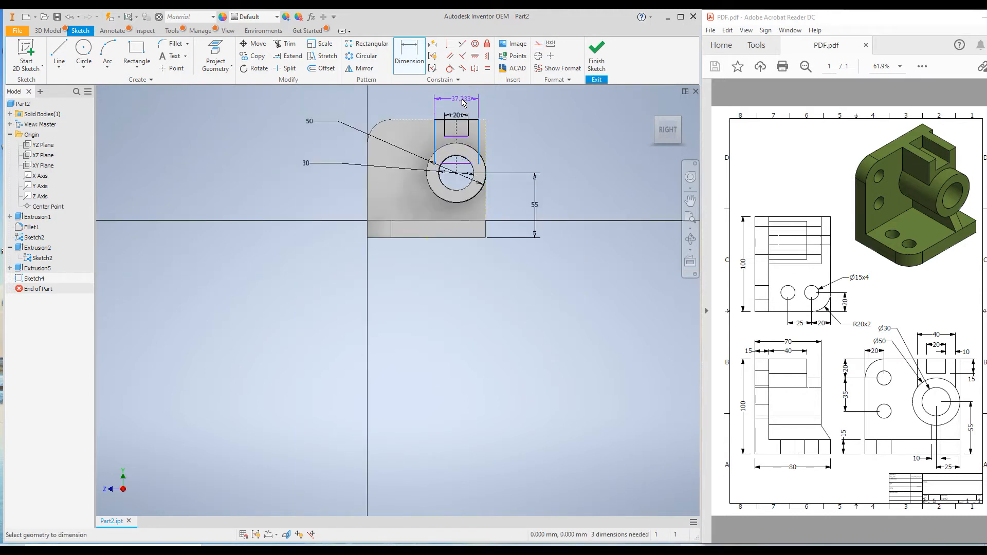
pyautogui.click(464, 102)
pyautogui.write('40')
pyautogui.press('Return')
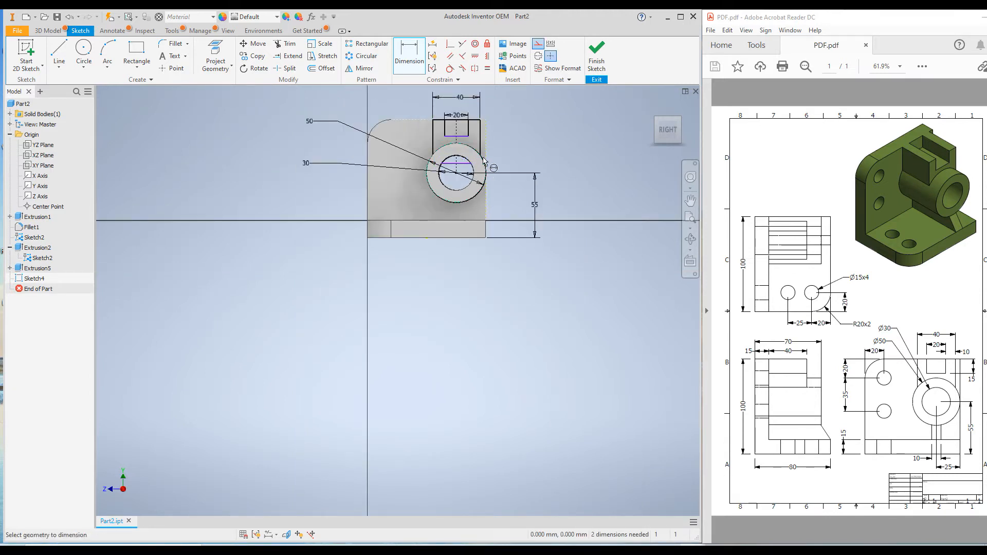
# Dimension the inner rectangle's height as 15 mm and finish dimensioning.
pyautogui.click(469, 130)
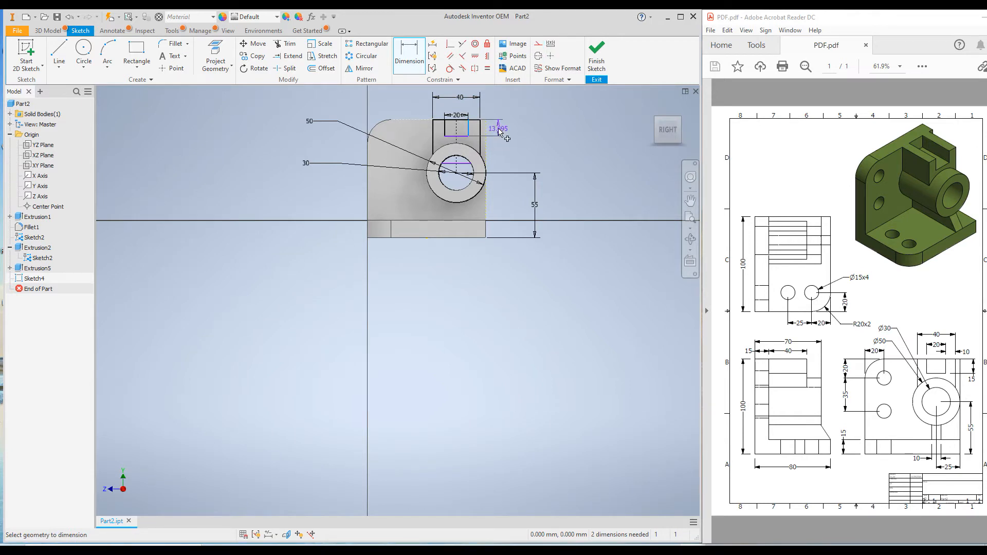
pyautogui.click(499, 128)
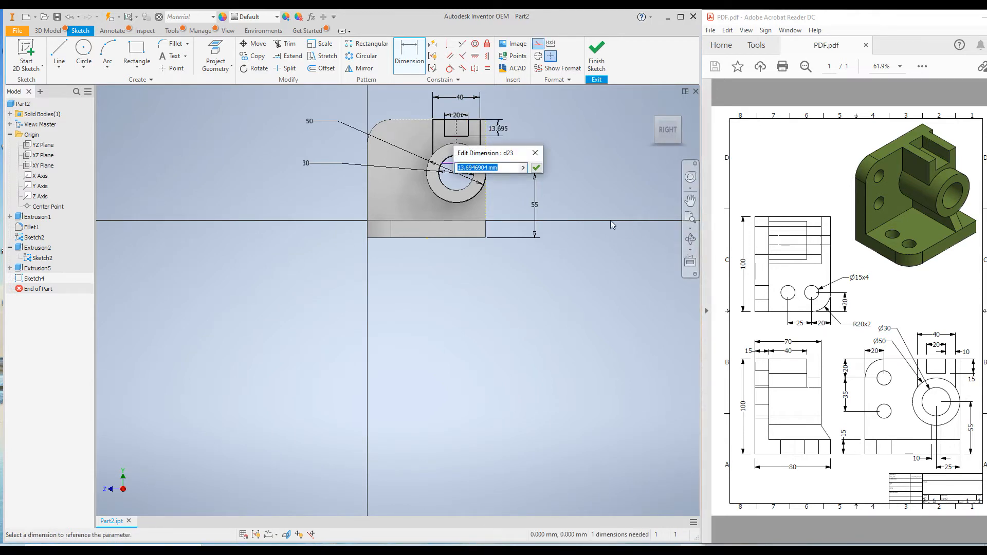
pyautogui.write('15')
pyautogui.press('Return')
pyautogui.scroll(5, 488, 150)
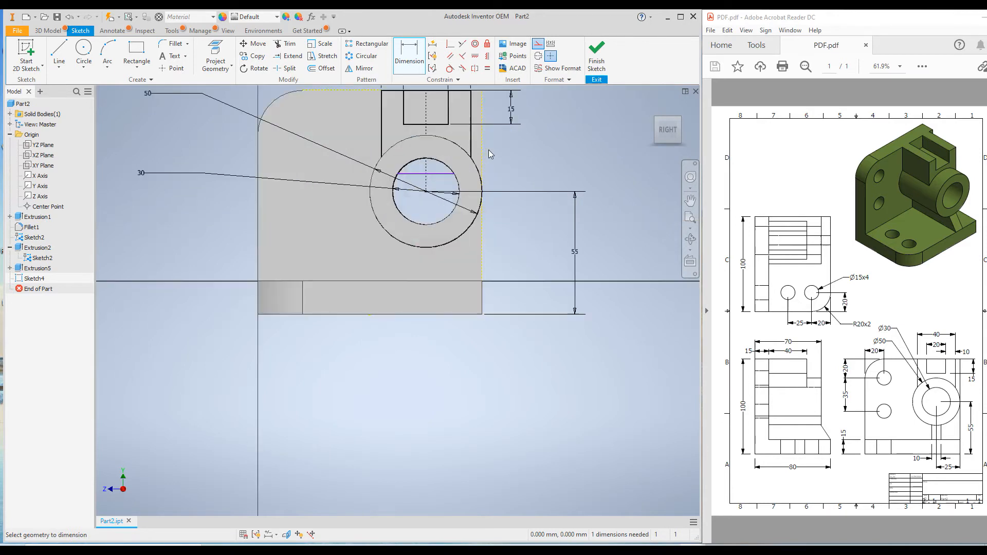
pyautogui.scroll(-5, 510, 248)
pyautogui.scroll(4, 483, 278)
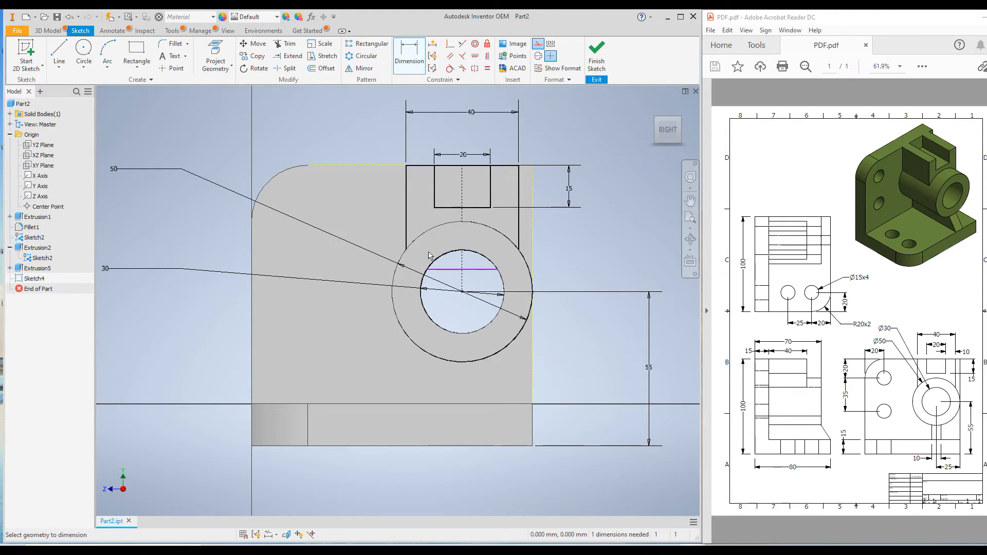
pyautogui.rightClick(564, 238)
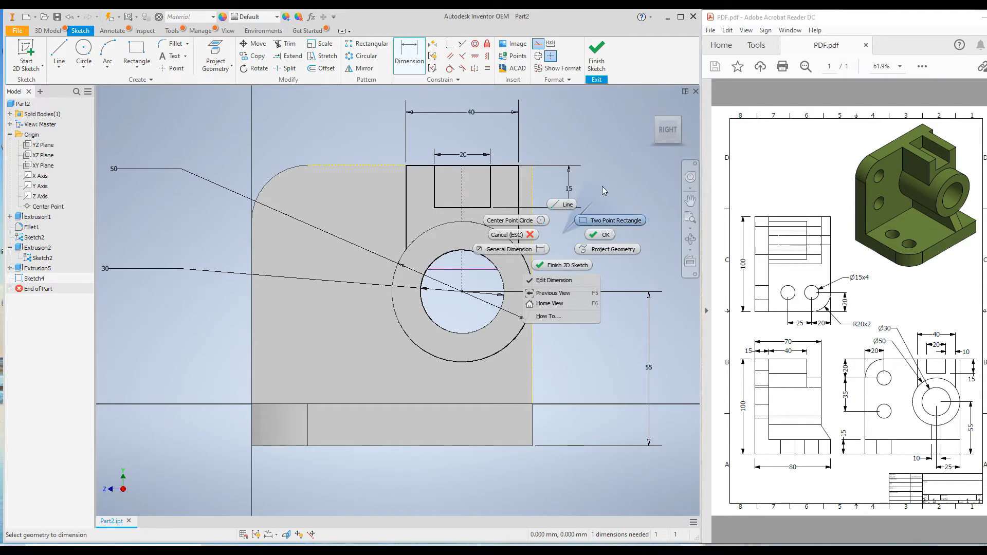
pyautogui.click(599, 235)
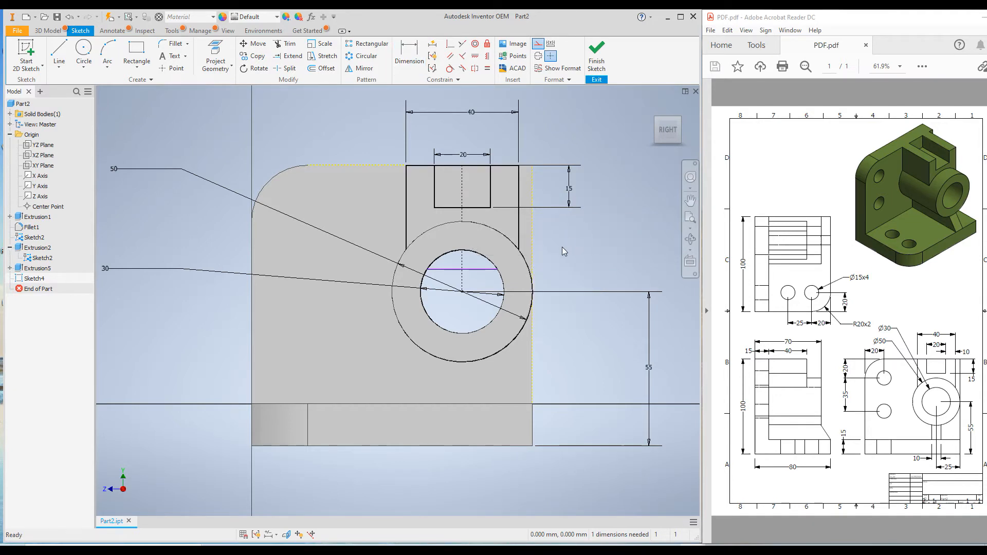
# Slice the graphics at the sketch plane and trim the outer rectangle's lower edge and the side ends inside the boss circle.
pyautogui.rightClick(561, 239)
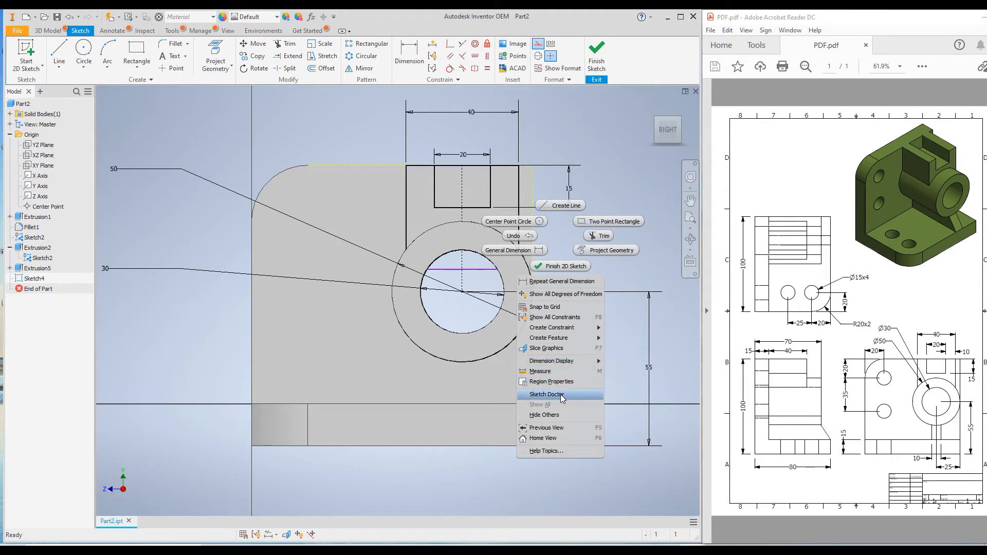
pyautogui.click(546, 349)
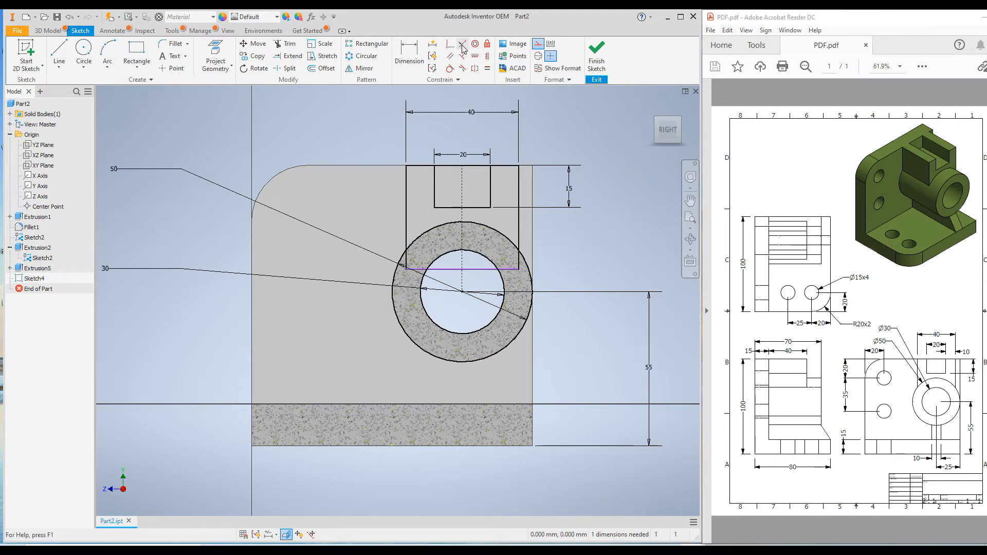
pyautogui.click(290, 44)
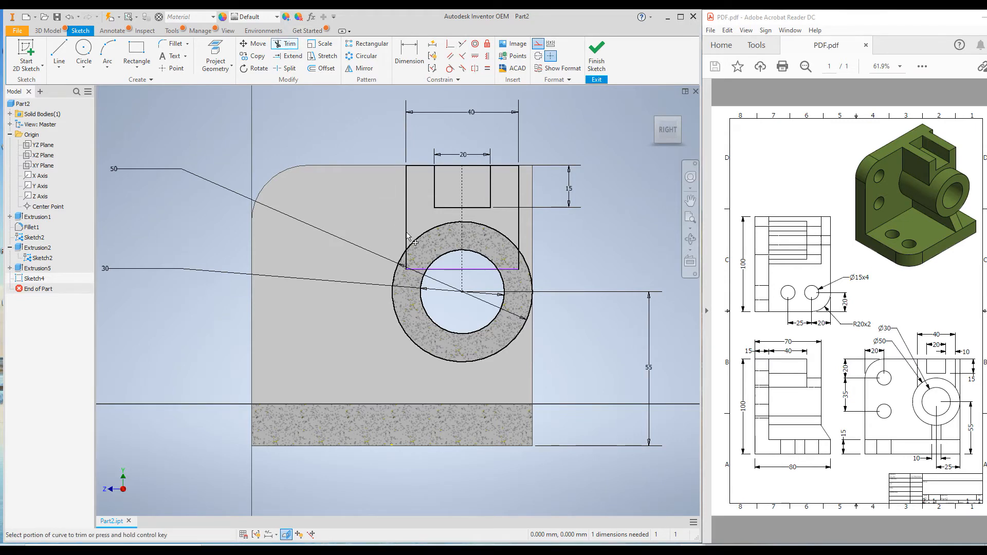
pyautogui.click(409, 260)
pyautogui.click(517, 260)
pyautogui.click(488, 269)
pyautogui.click(505, 270)
pyautogui.click(449, 268)
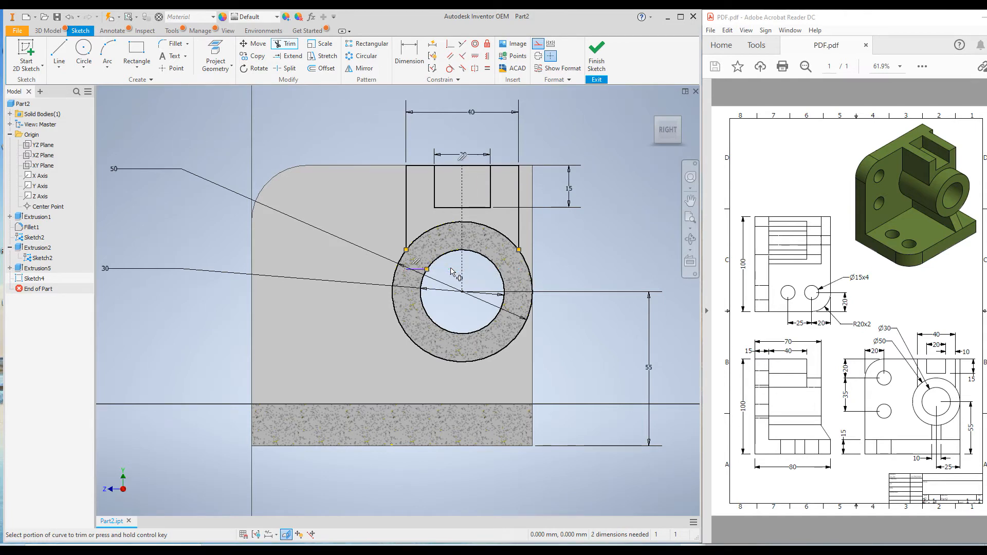
pyautogui.click(421, 270)
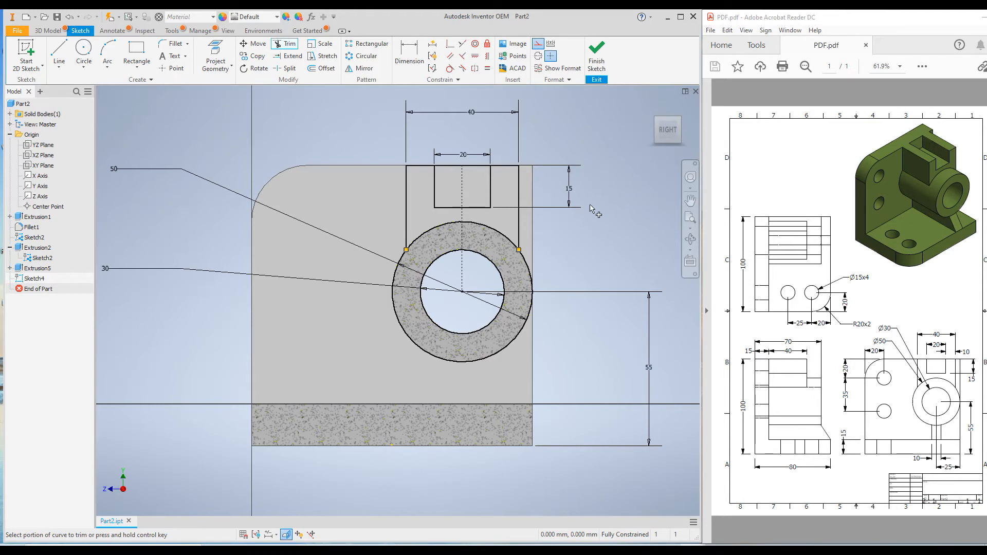
pyautogui.rightClick(552, 238)
pyautogui.click(586, 242)
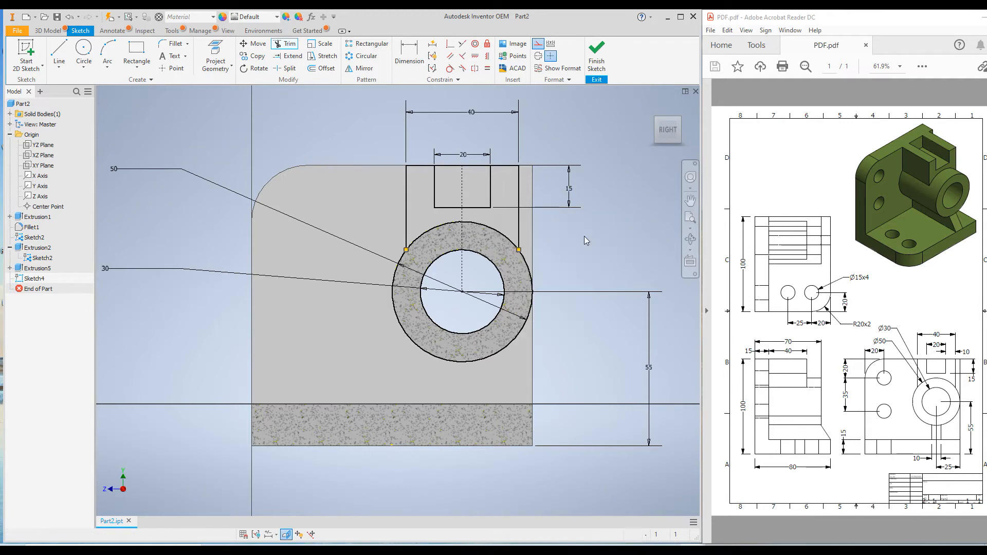
# Turn off Slice Graphics and return the part to the isometric home view.
pyautogui.rightClick(569, 235)
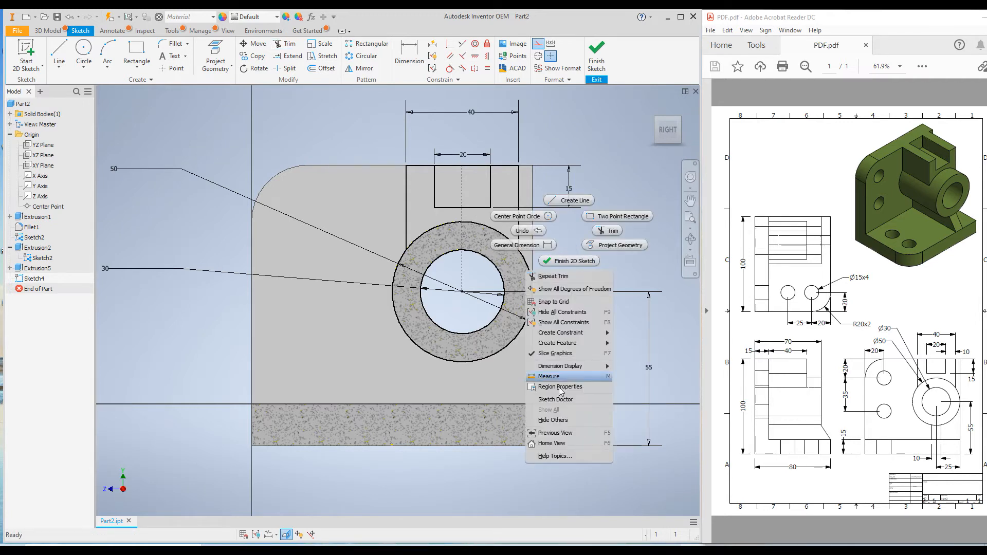
pyautogui.click(544, 353)
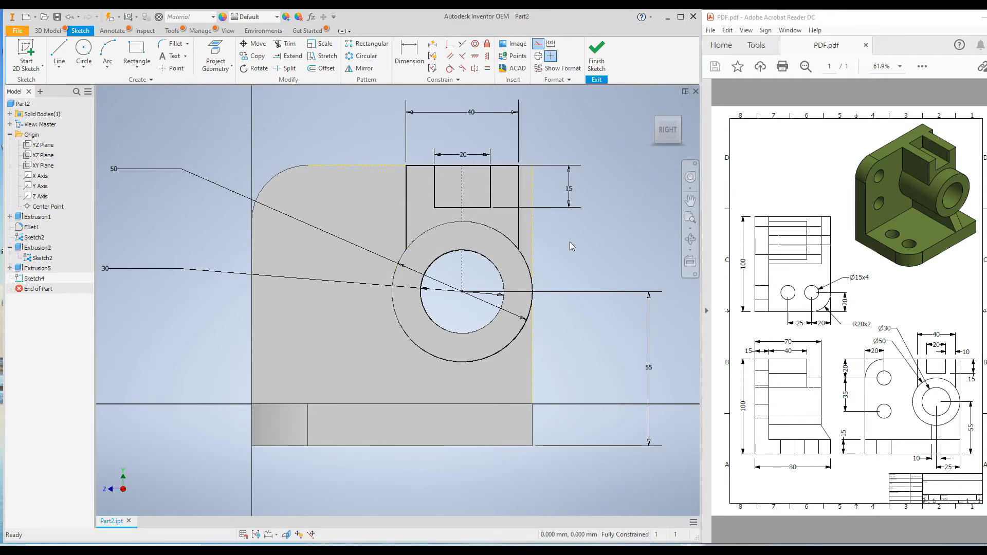
pyautogui.keyDown('shift'); pyautogui.moveTo(582, 238); pyautogui.dragTo(598, 248, button='middle'); pyautogui.keyUp('shift')
pyautogui.press('F6')
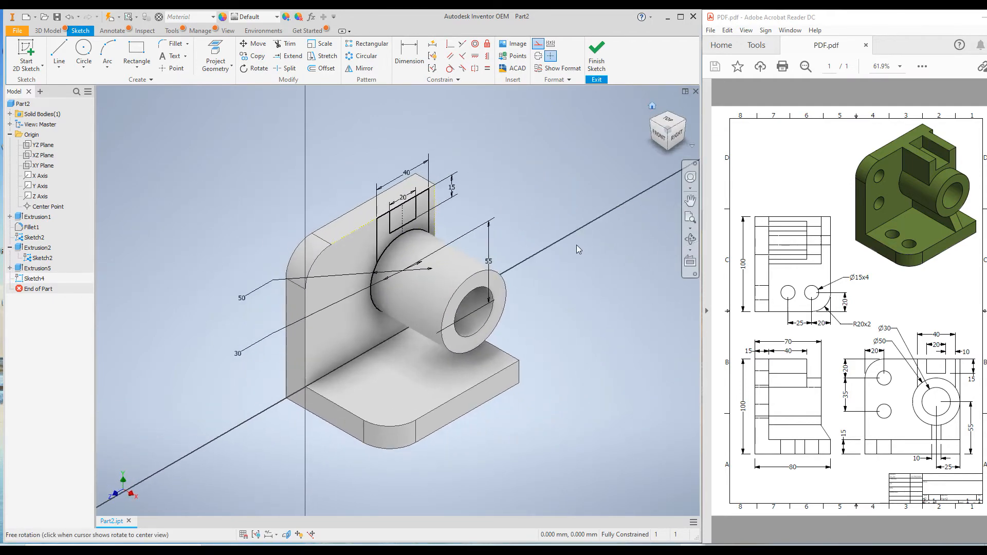
pyautogui.click(49, 31)
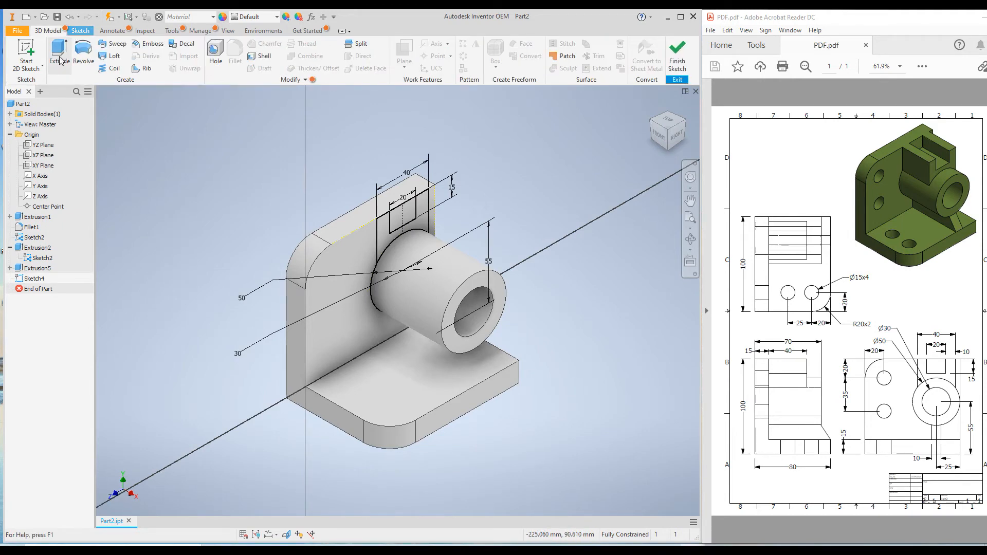
pyautogui.click(59, 56)
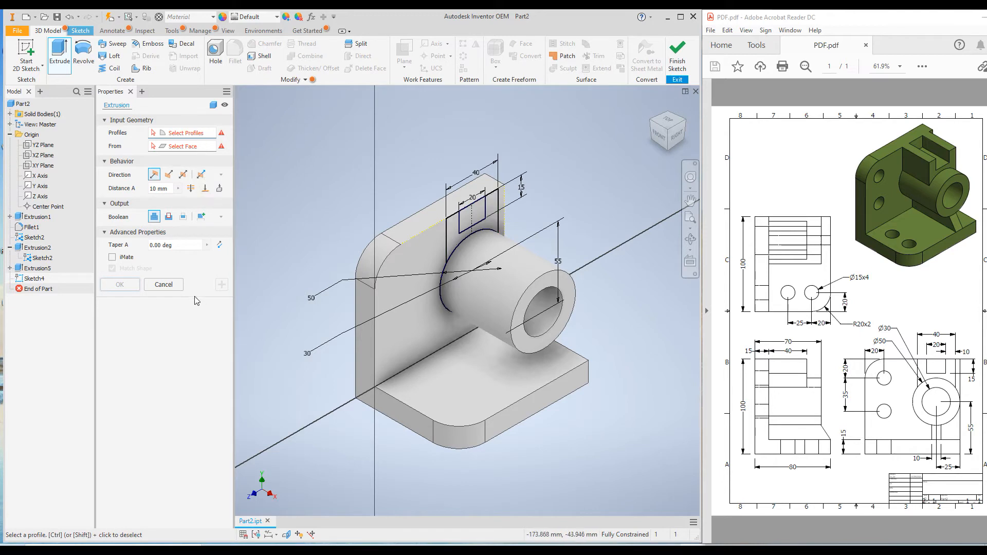
pyautogui.click(173, 284)
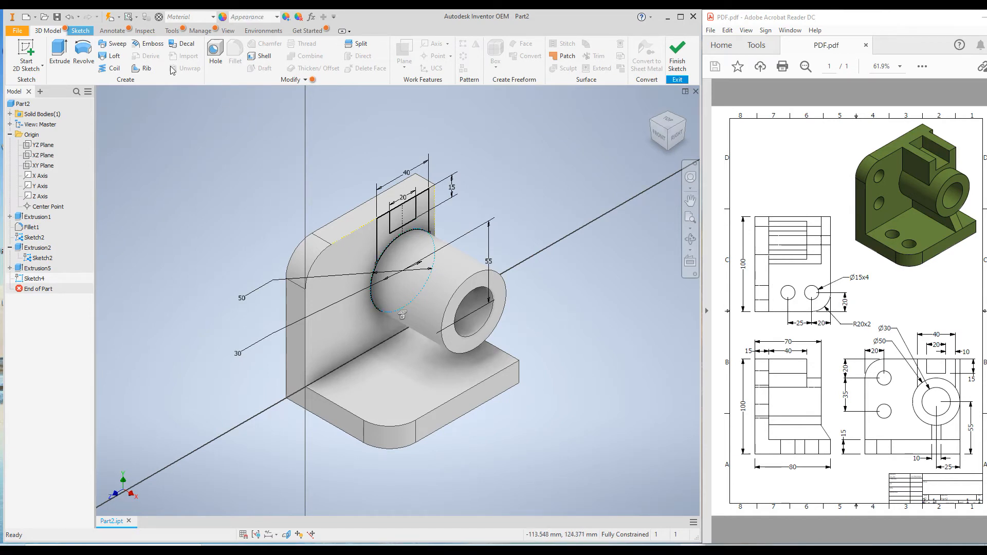
# Convert the projected boss circle from construction to normal sketch geometry so that it bounds the block profile.
pyautogui.click(80, 31)
pyautogui.click(537, 43)
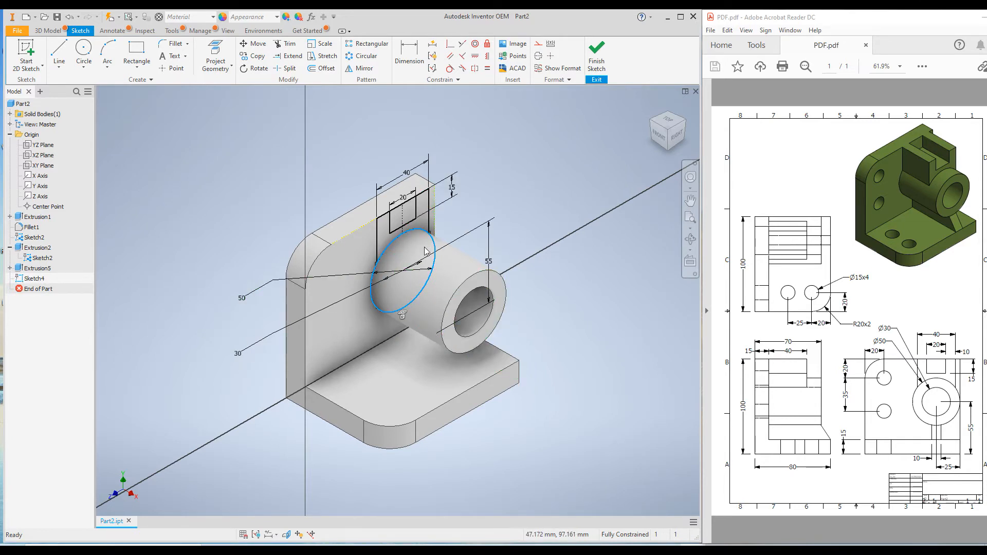
pyautogui.click(522, 162)
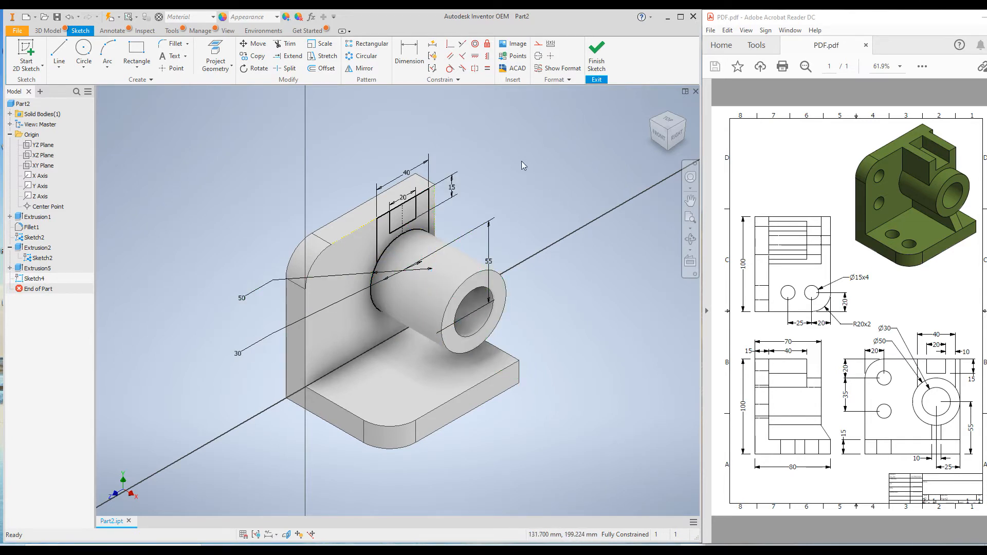
# Extrude the U-shaped block profile 40 mm outward from the upright plate and hide the boss circles' sketch.
pyautogui.click(48, 30)
pyautogui.click(57, 54)
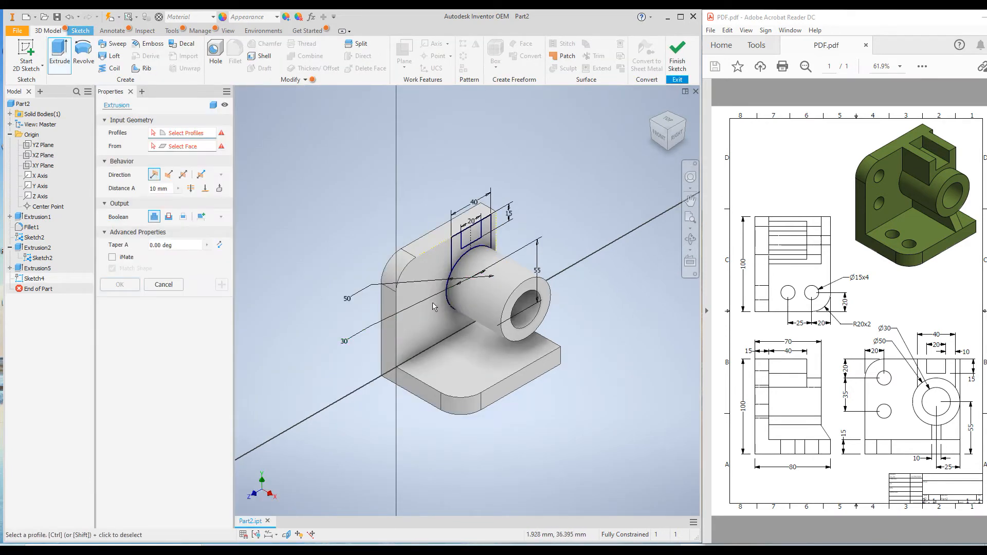
pyautogui.click(457, 257)
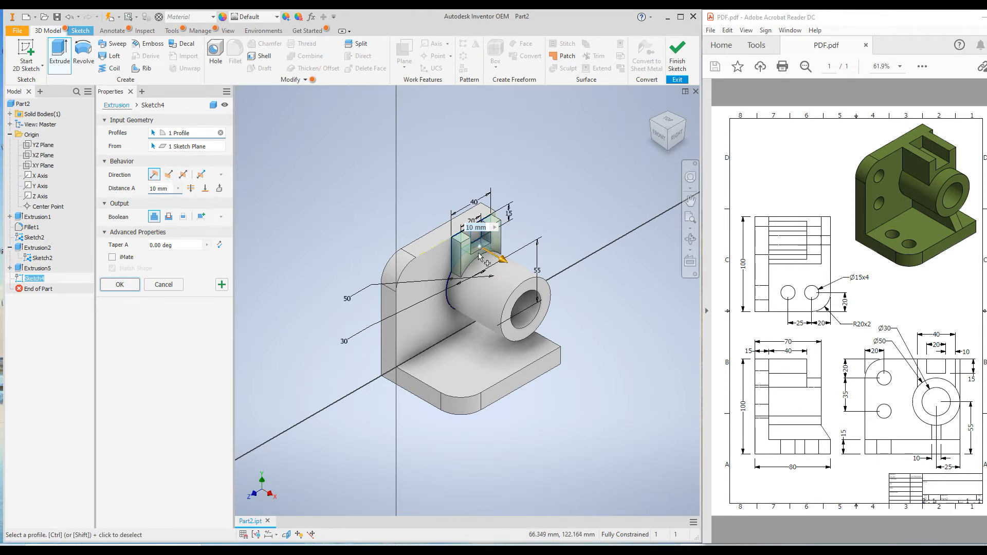
pyautogui.click(169, 189)
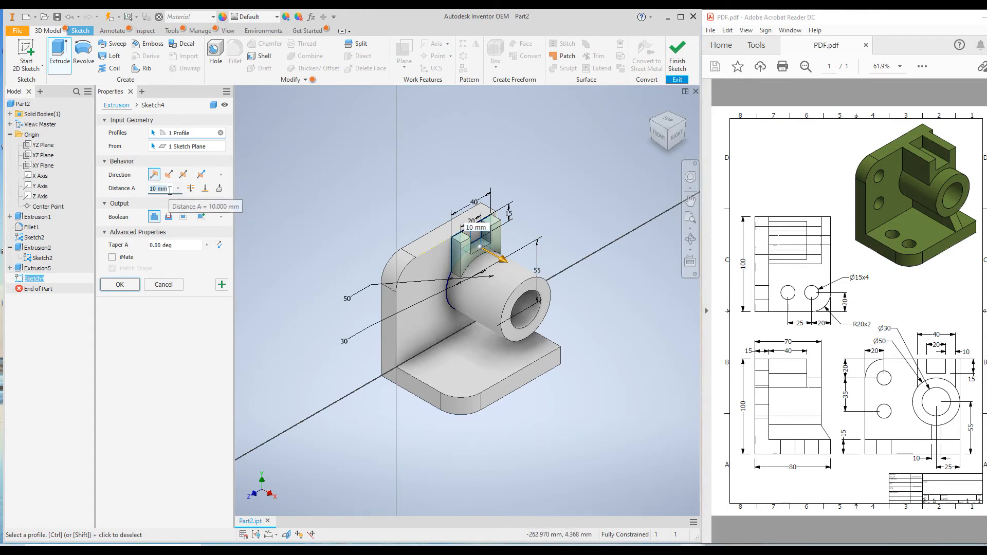
pyautogui.write('40')
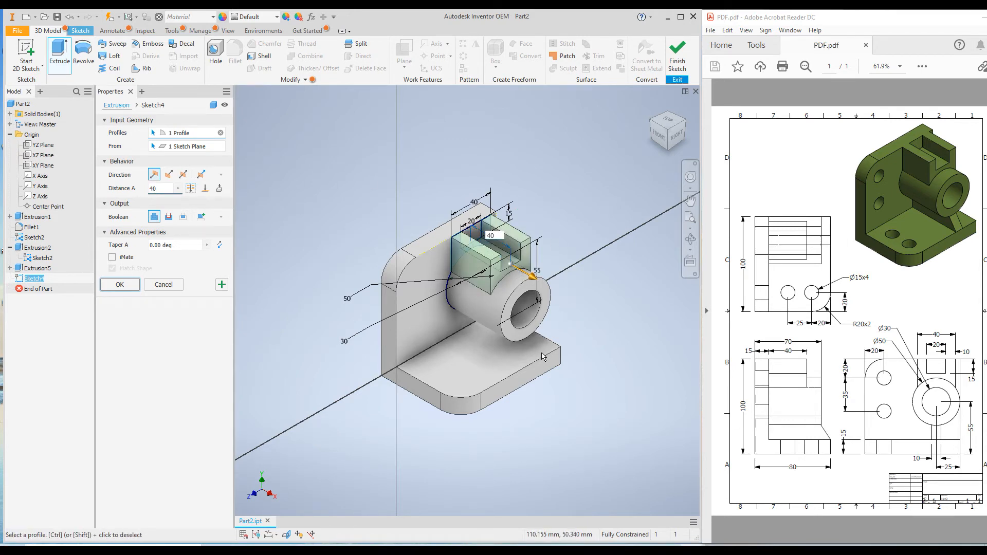
pyautogui.click(119, 284)
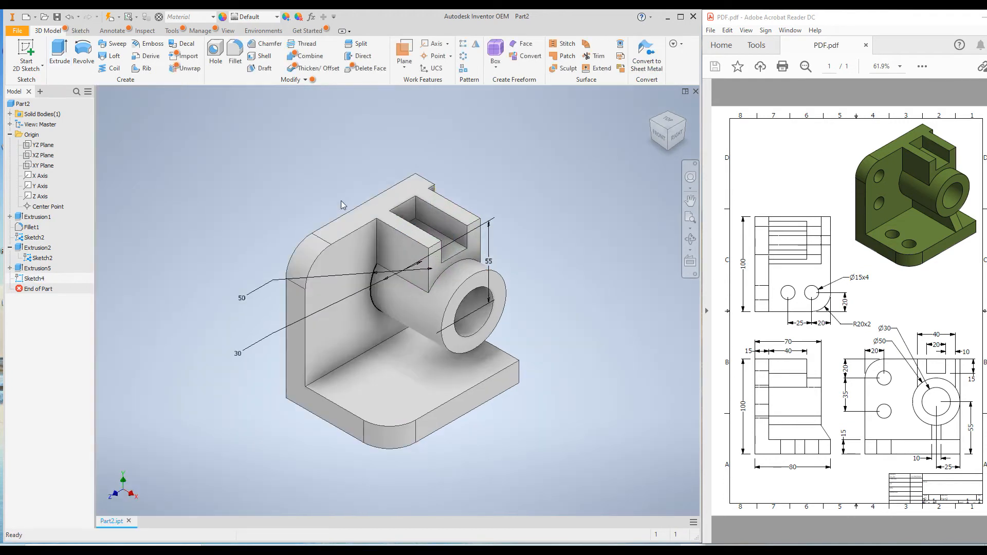
pyautogui.rightClick(32, 239)
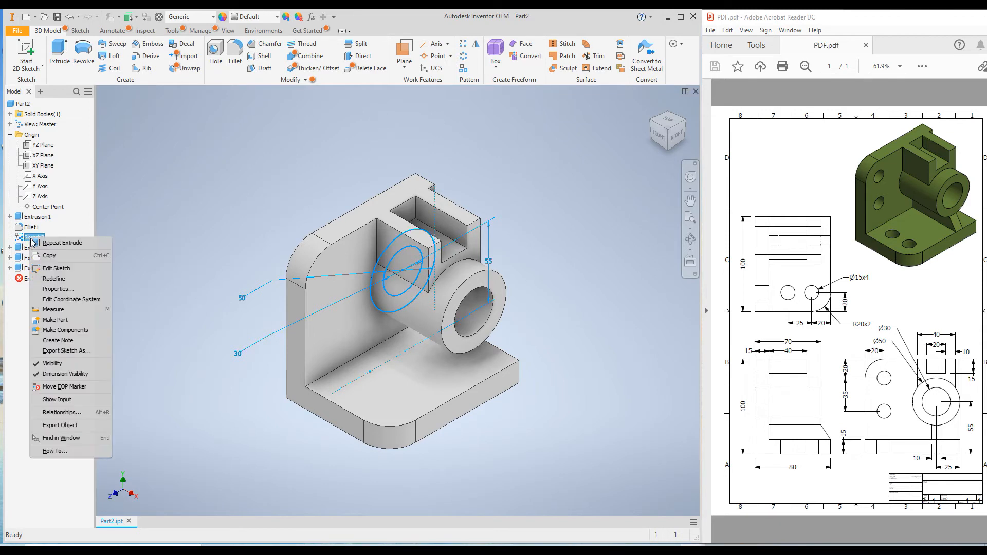
pyautogui.click(68, 365)
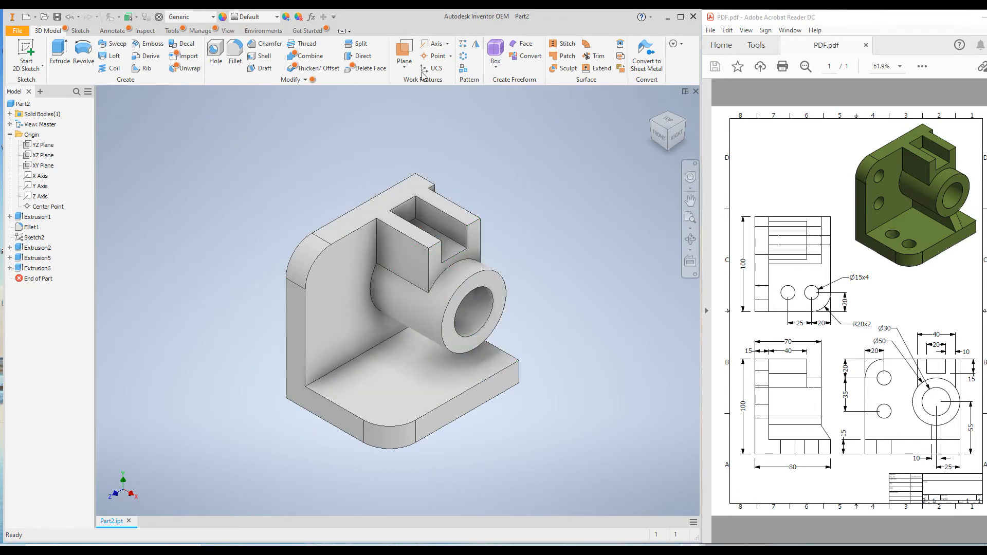
# Create a work axis through the centre of the cylindrical boss.
pyautogui.click(429, 46)
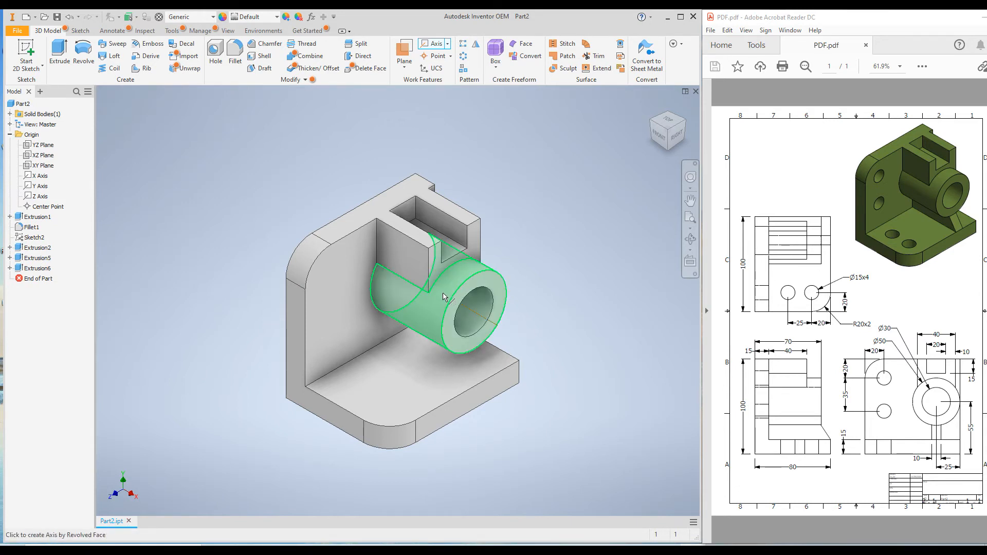
pyautogui.moveTo(461, 314)
pyautogui.click(459, 307)
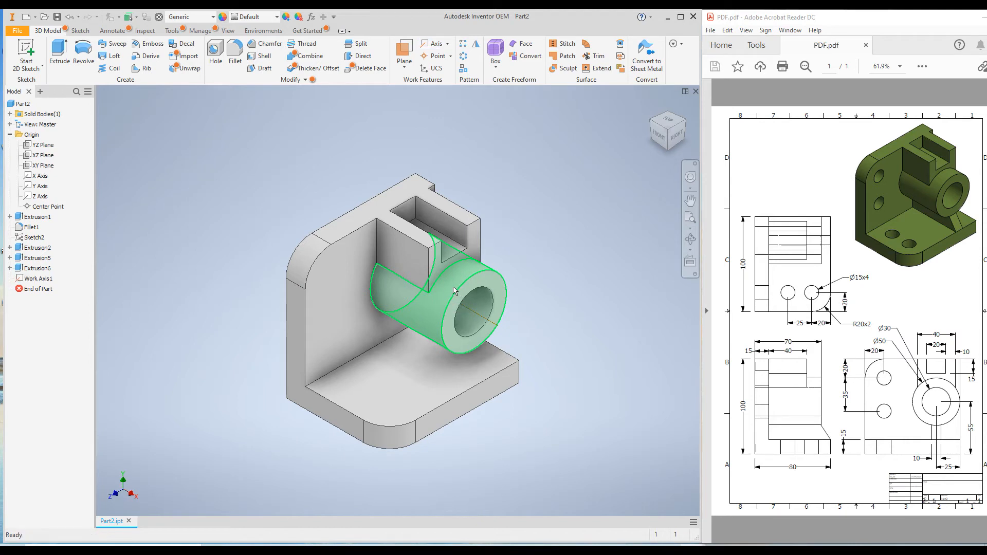
pyautogui.rightClick(535, 292)
pyautogui.press('Escape')
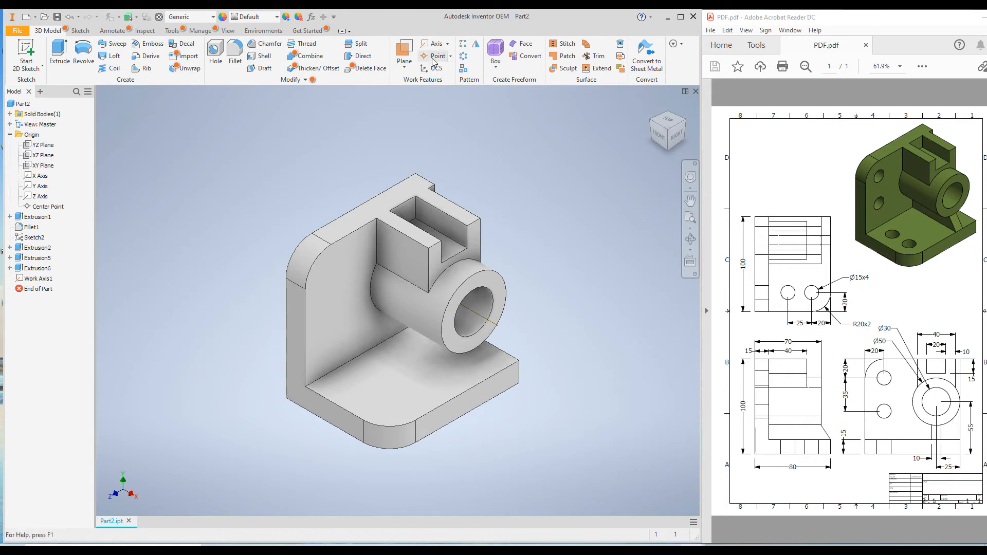
# Create a work plane through the boss axis at 0 degrees to the bracket's L-shaped side face.
pyautogui.click(403, 49)
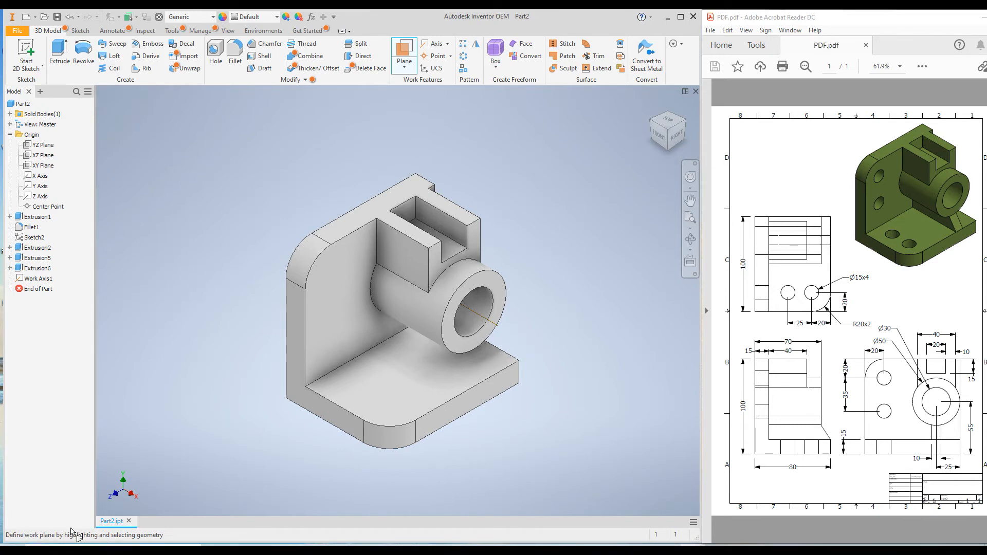
pyautogui.click(475, 317)
pyautogui.click(333, 416)
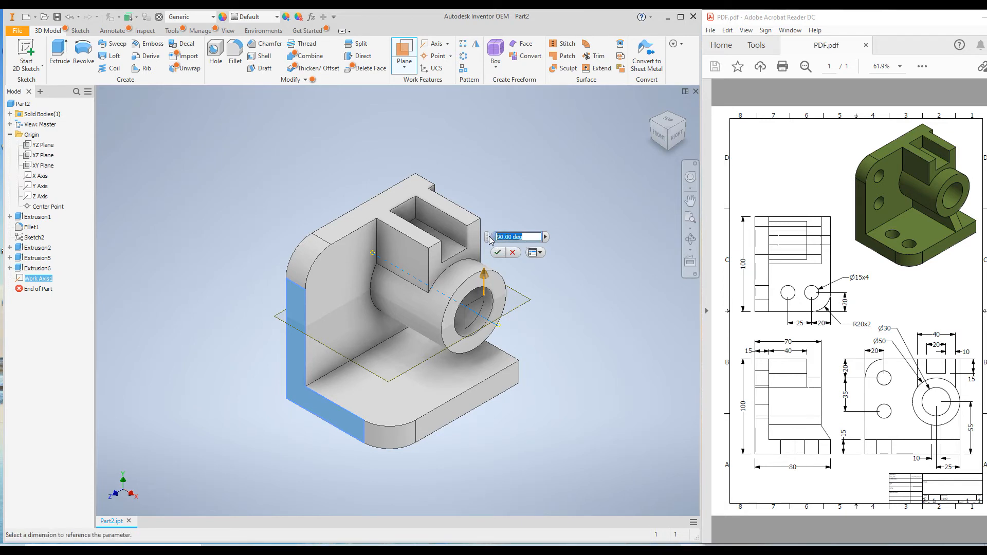
pyautogui.write('0')
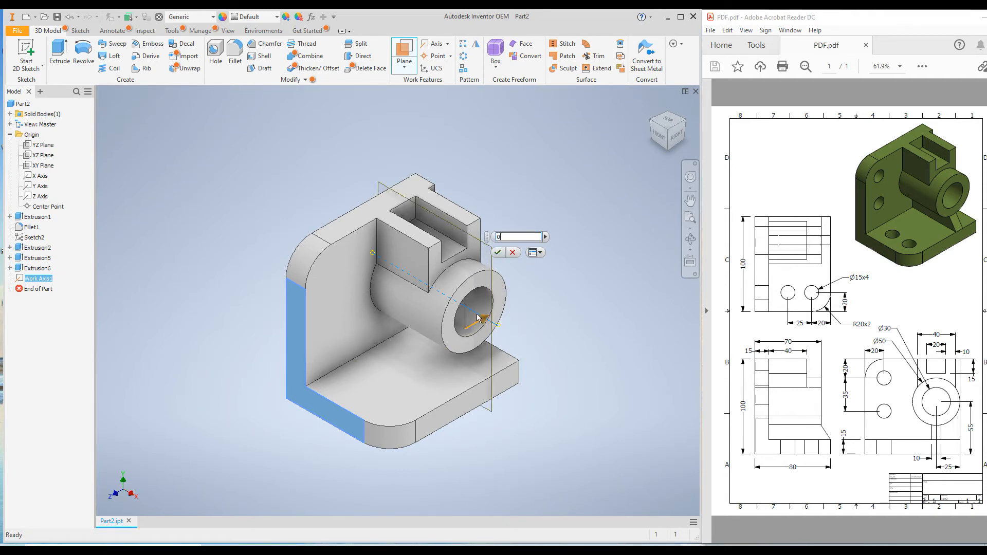
pyautogui.click(498, 252)
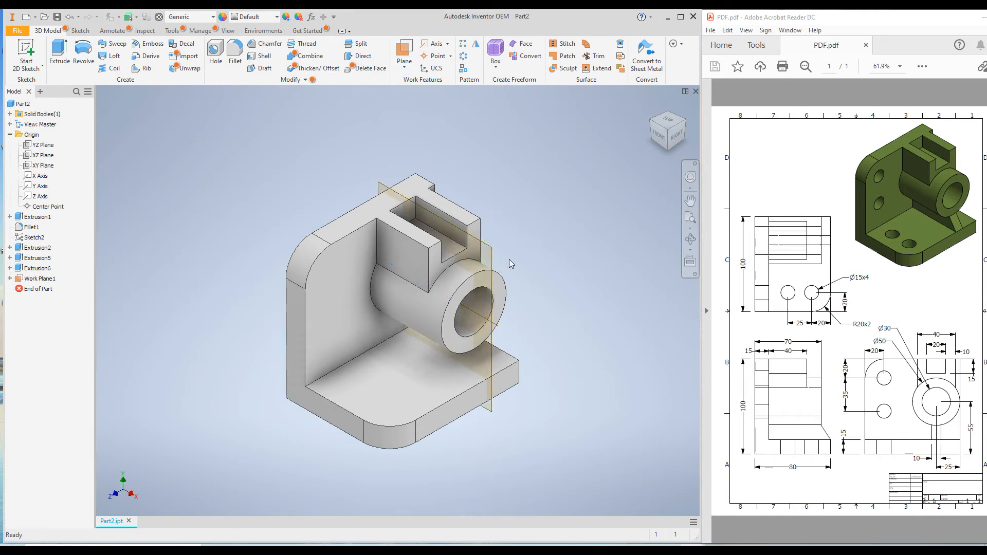
# Start a sketch on the work plane and draw a sloped line from the boss's lower front corner to the base's upper front corner.
pyautogui.click(50, 281)
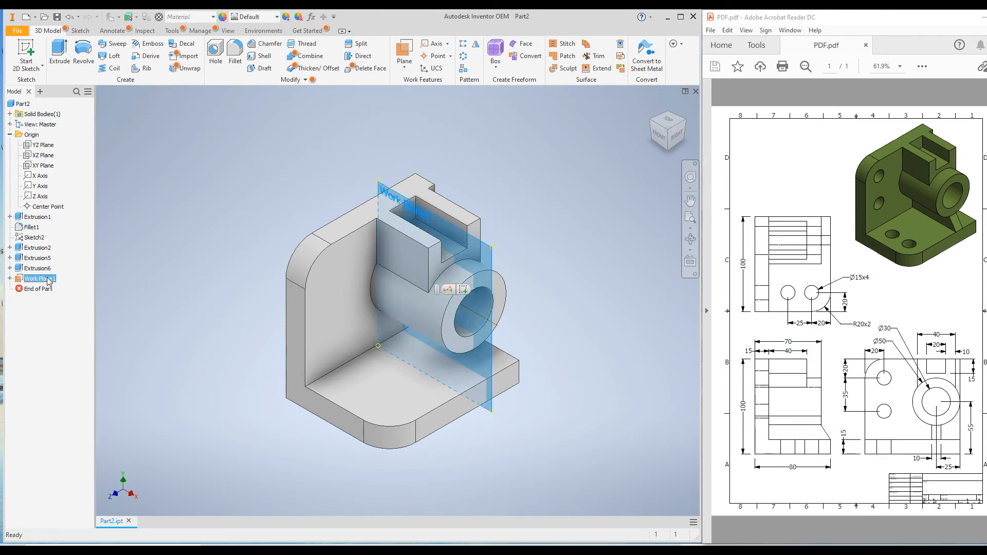
pyautogui.rightClick(50, 280)
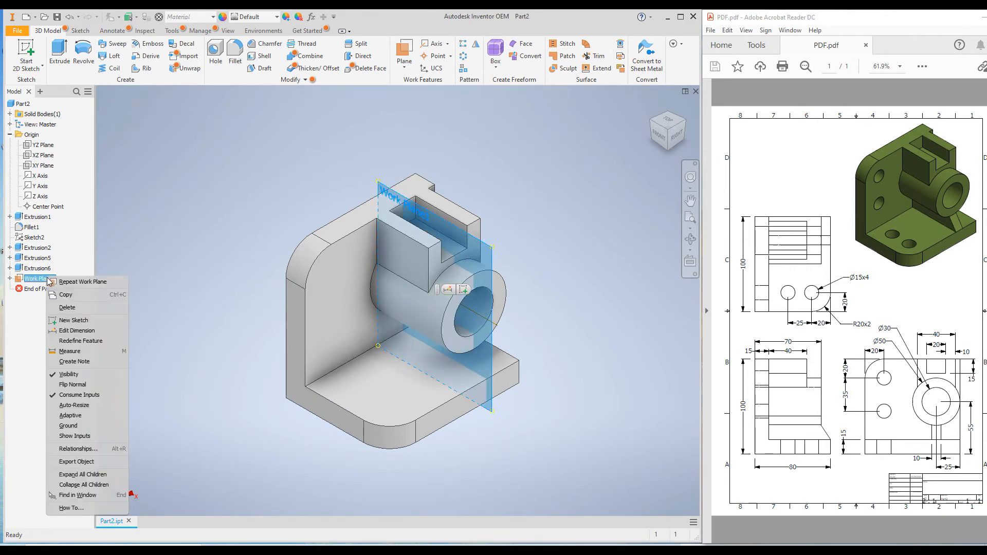
pyautogui.click(73, 320)
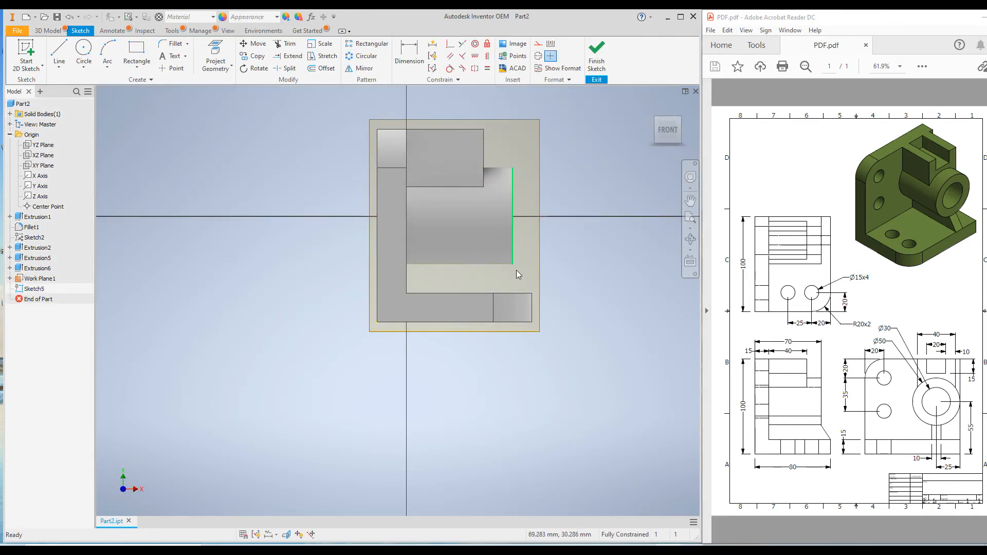
pyautogui.click(59, 56)
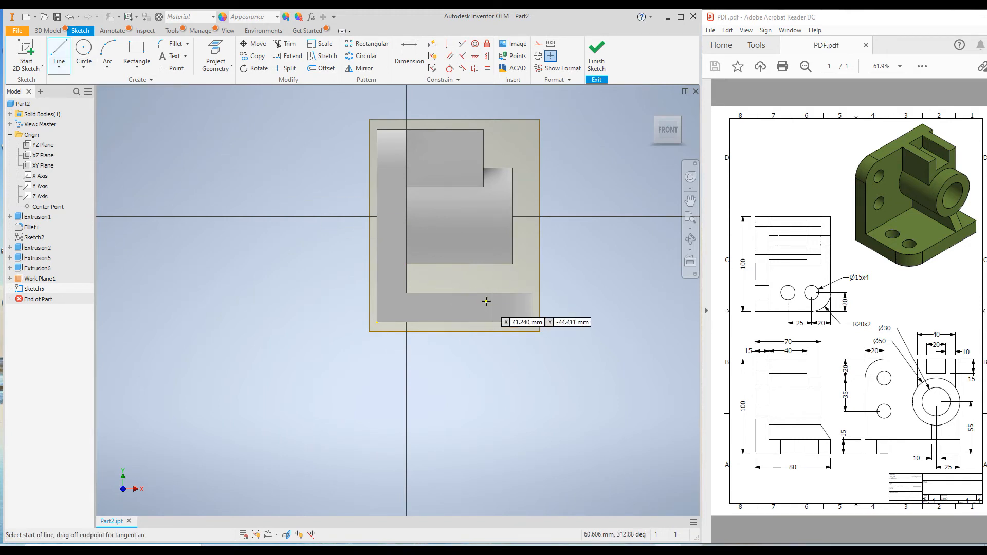
pyautogui.click(512, 263)
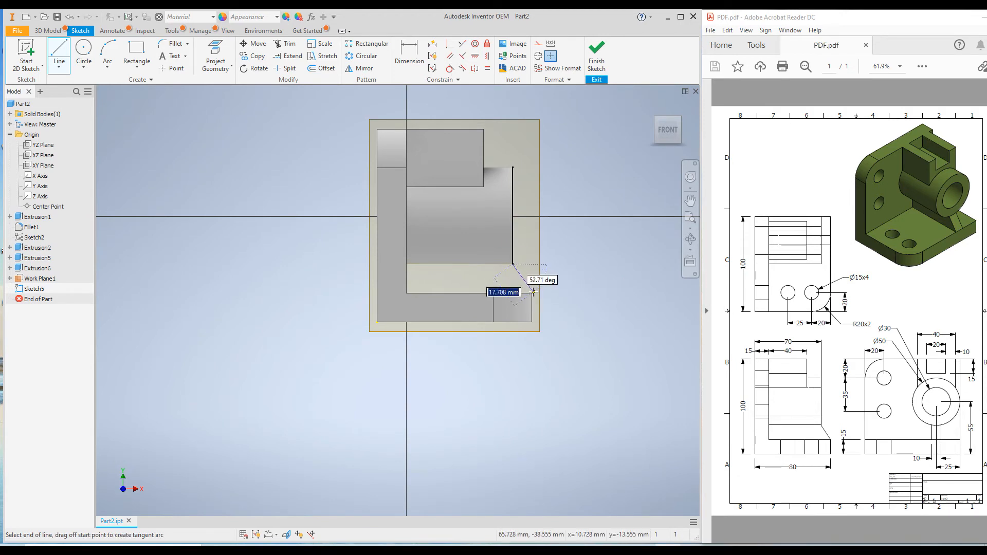
pyautogui.click(532, 292)
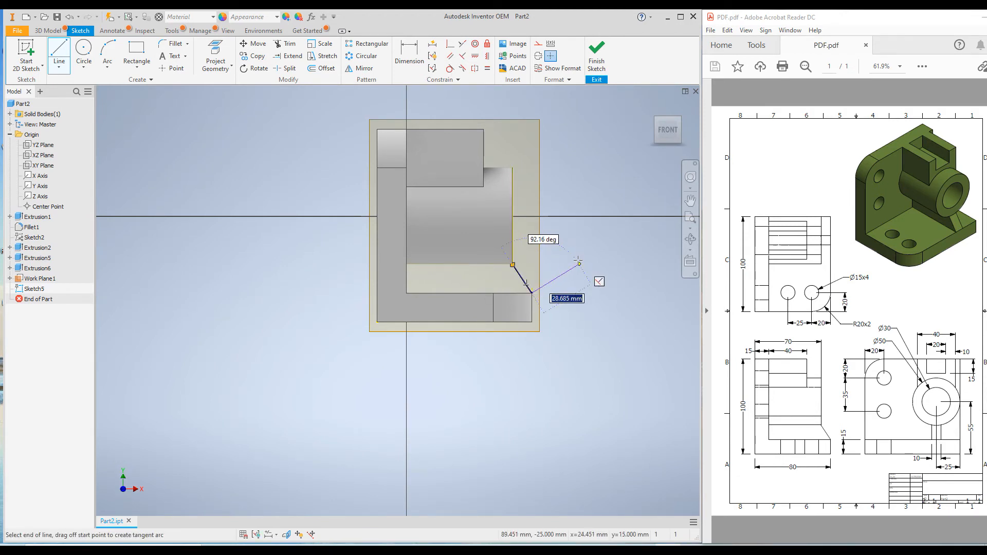
pyautogui.press('Escape')
pyautogui.press('Escape')
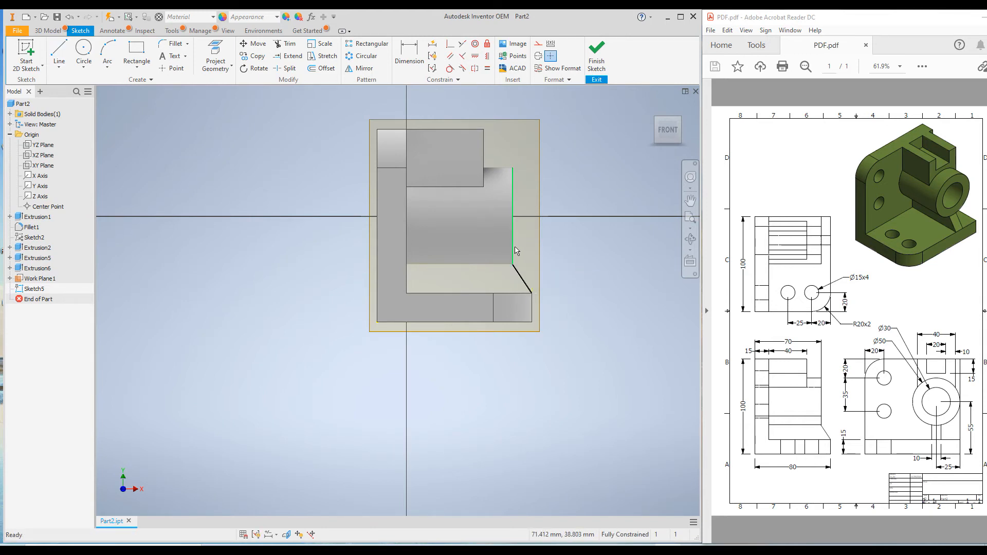
# Convert the projected vertical edge of the boss's front face to construction geometry.
pyautogui.click(512, 213)
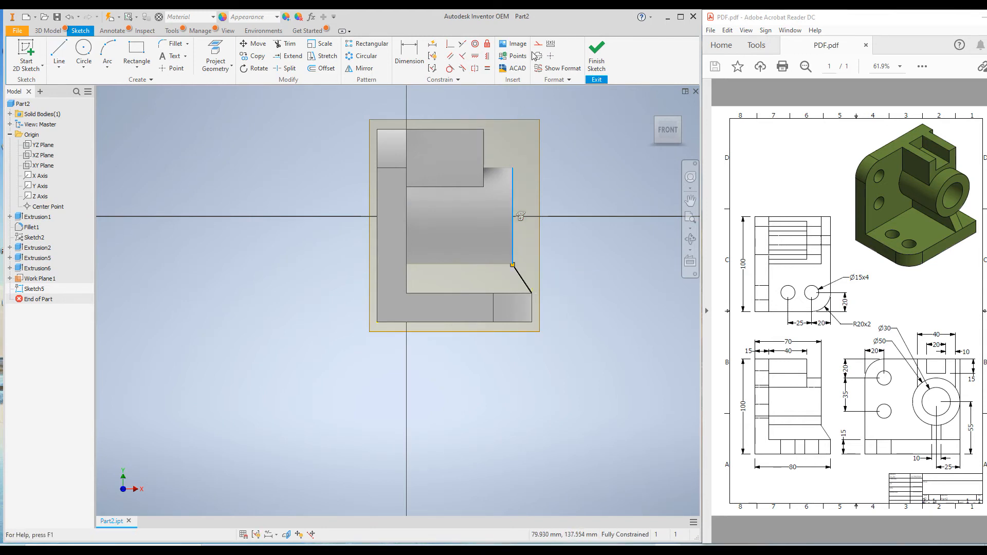
pyautogui.click(537, 45)
pyautogui.click(610, 281)
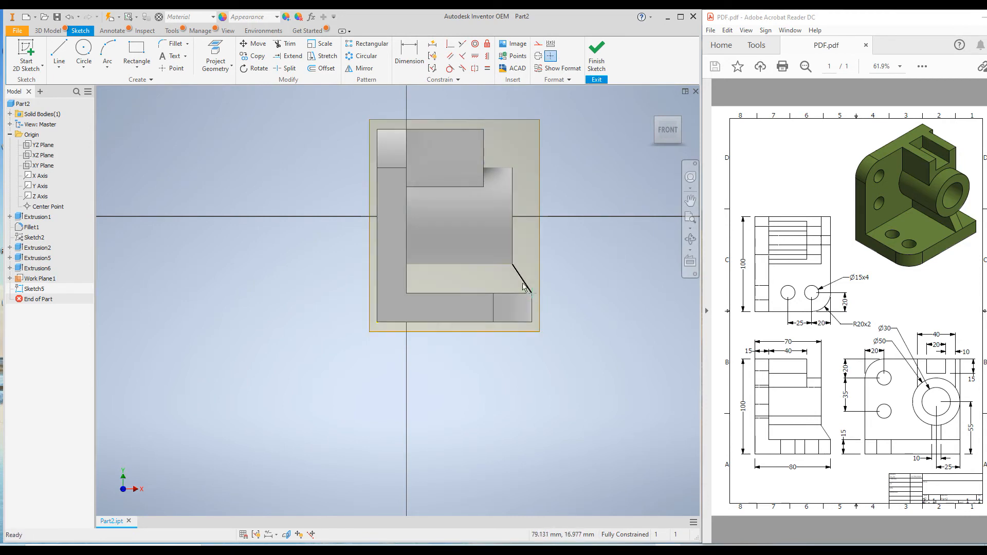
# Set up a 10 mm thick Rib from the sloped line, parallel to the sketch plane and directed inward under the boss.
pyautogui.click(45, 32)
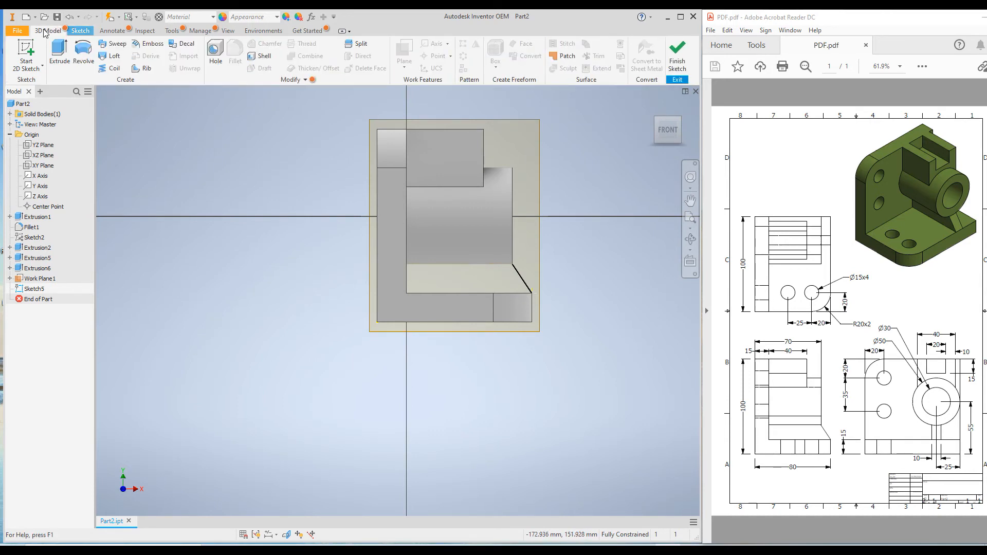
pyautogui.click(143, 69)
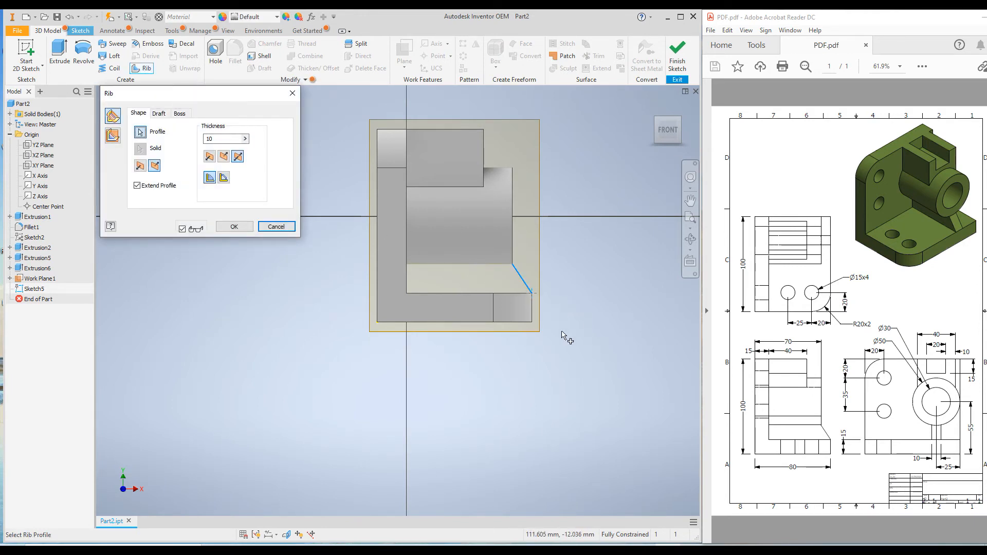
pyautogui.click(112, 136)
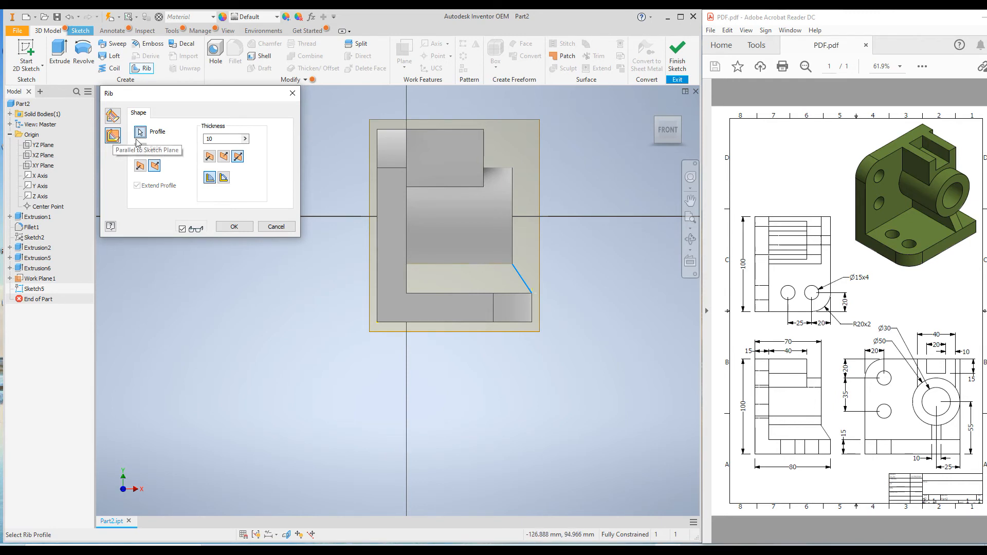
pyautogui.click(142, 166)
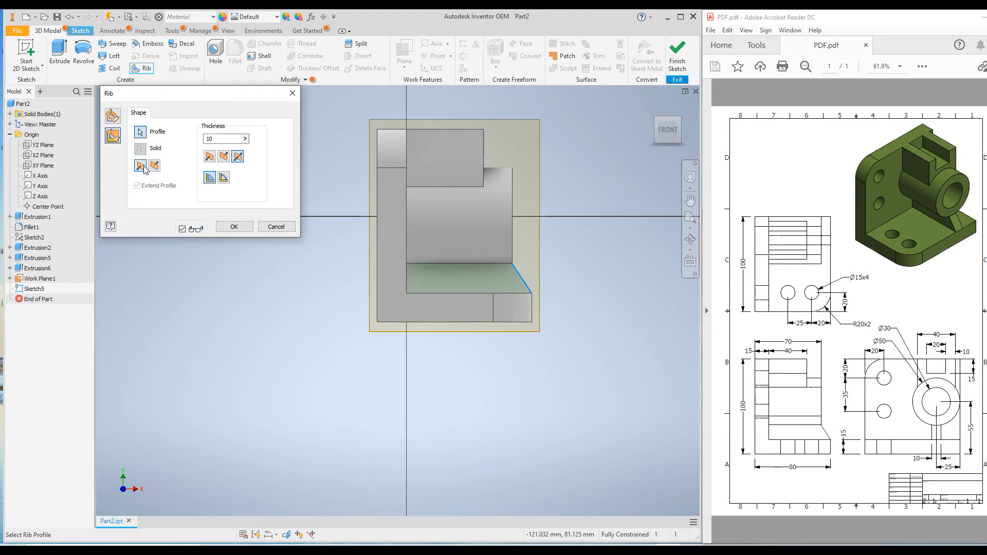
pyautogui.keyDown('shift'); pyautogui.moveTo(564, 326); pyautogui.dragTo(529, 362, button='middle'); pyautogui.keyUp('shift')
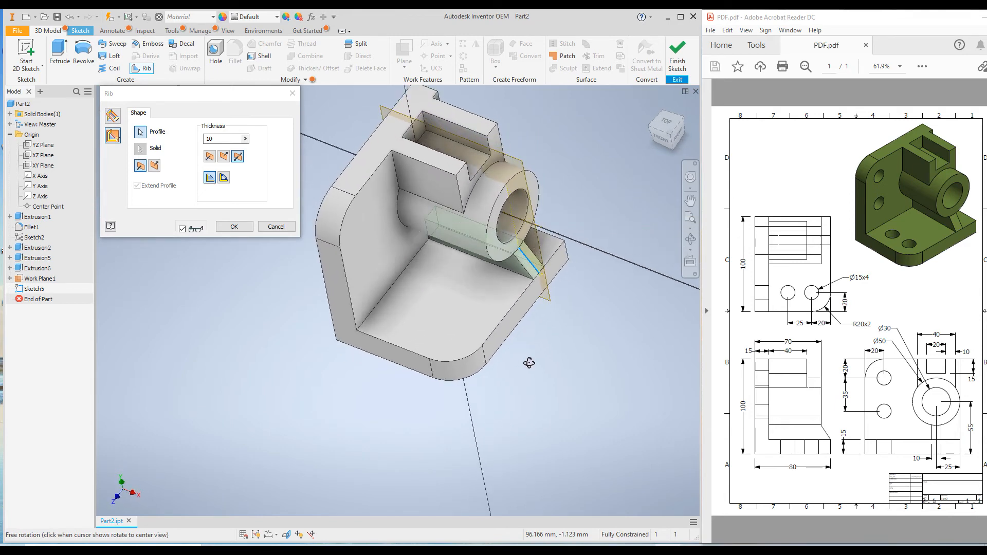
# Preview the rib in the opposite direction and with a finite extent, returning to the original direction and extent.
pyautogui.click(155, 165)
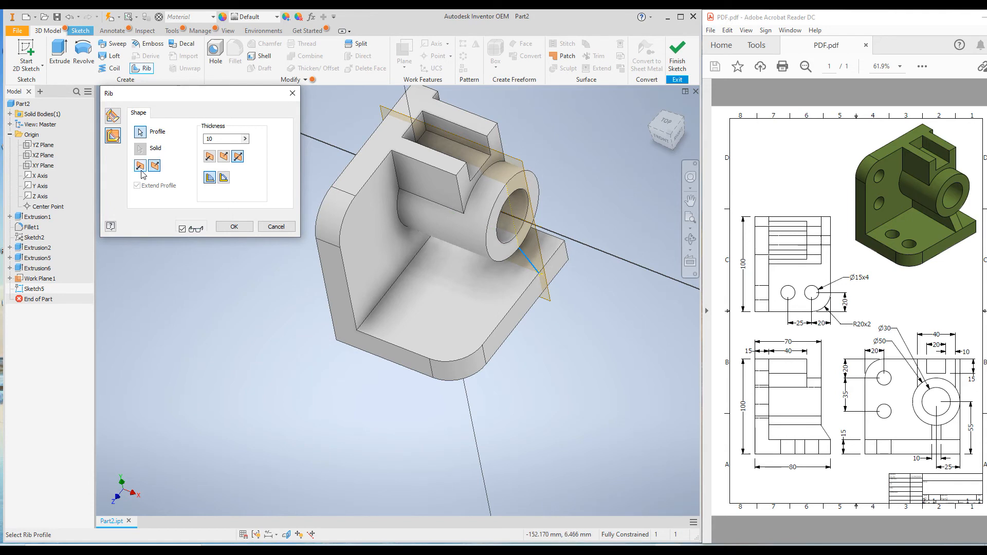
pyautogui.click(140, 165)
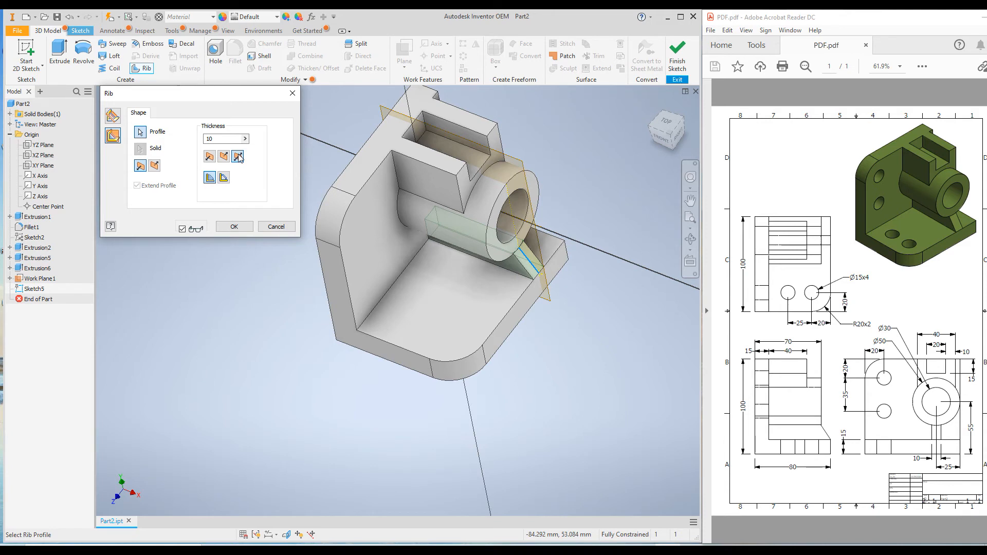
pyautogui.click(224, 178)
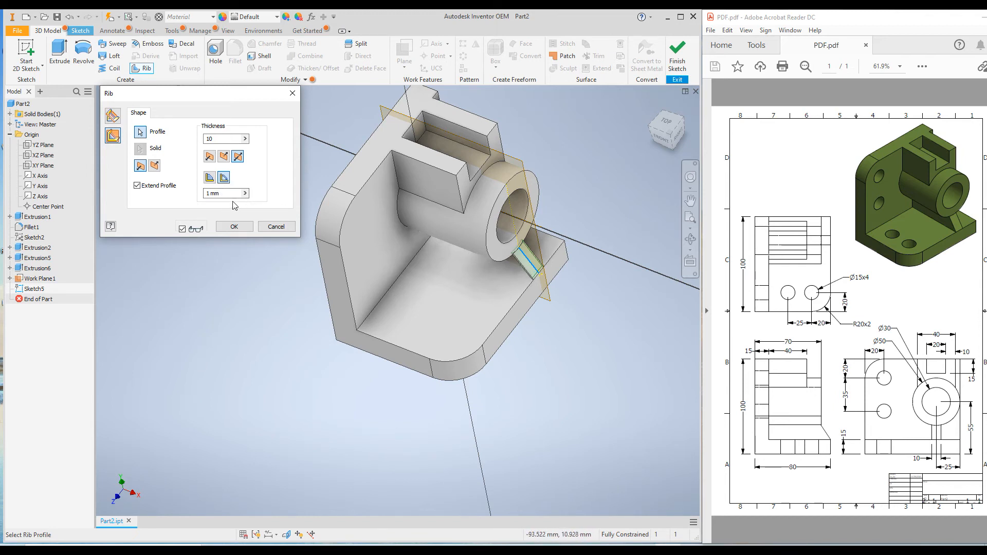
pyautogui.click(209, 178)
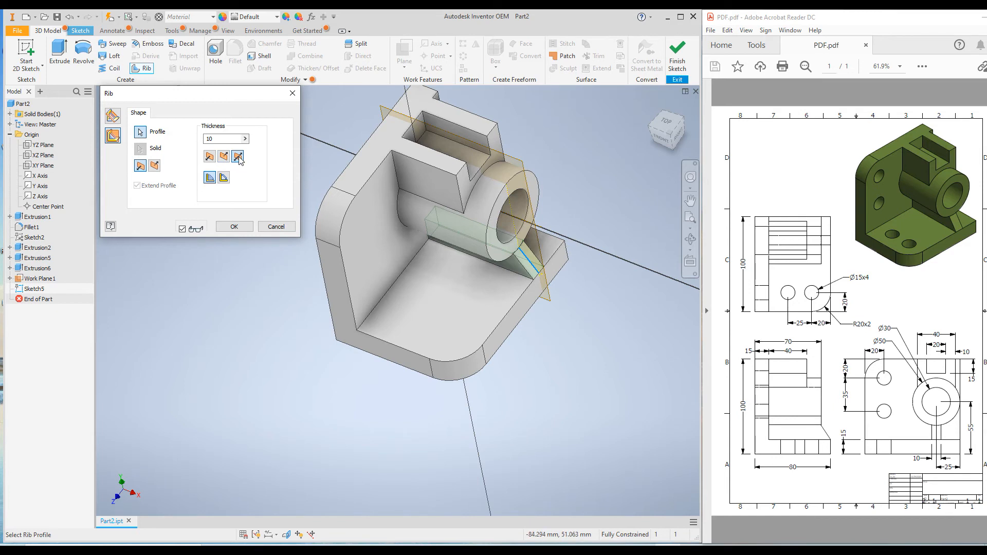
# Create the 10 mm thick rib under the boss and hide the work plane.
pyautogui.doubleClick(218, 140)
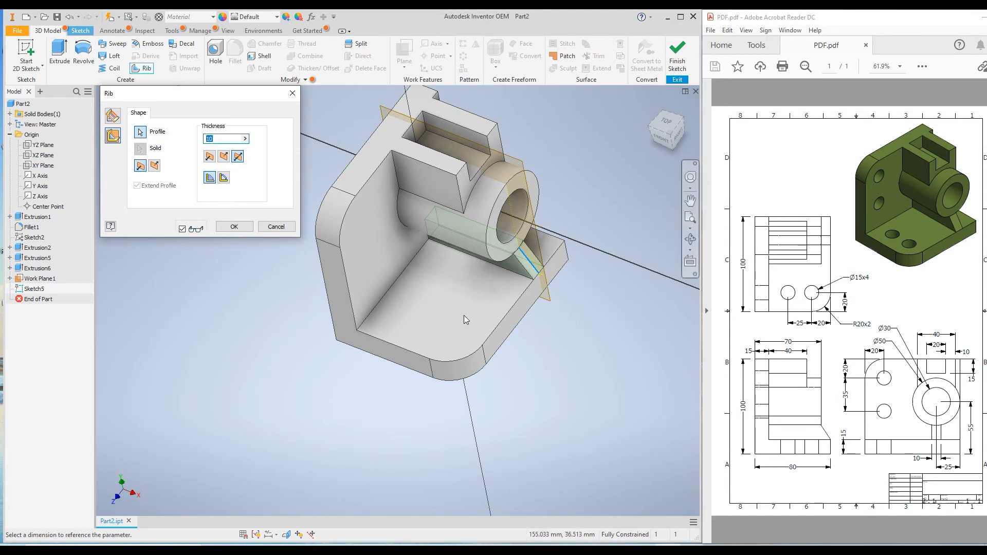
pyautogui.click(232, 227)
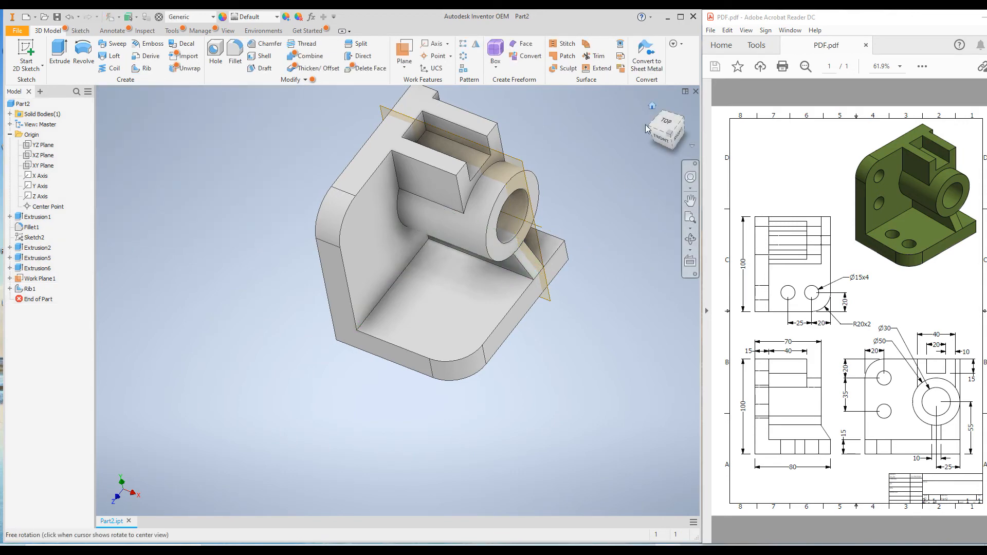
pyautogui.rightClick(39, 280)
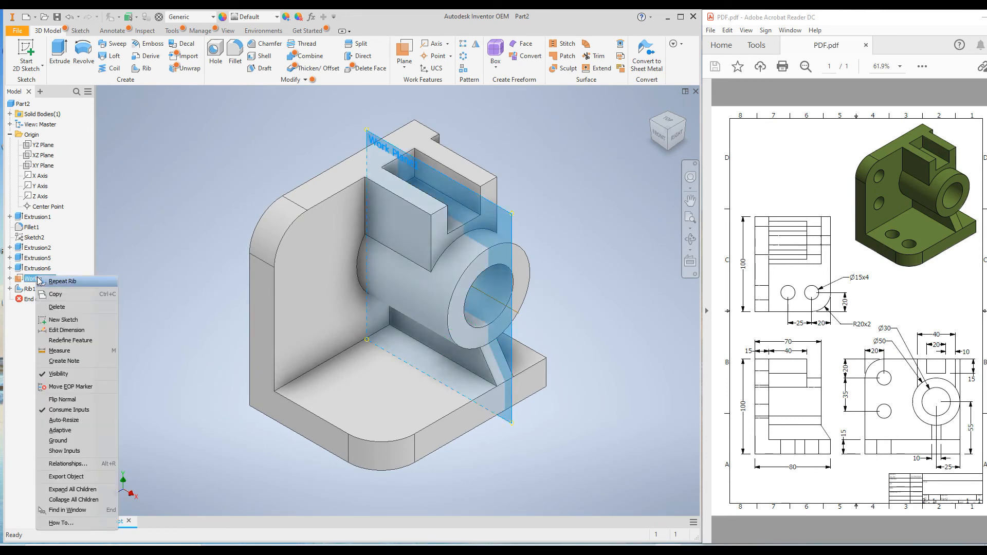
pyautogui.click(58, 374)
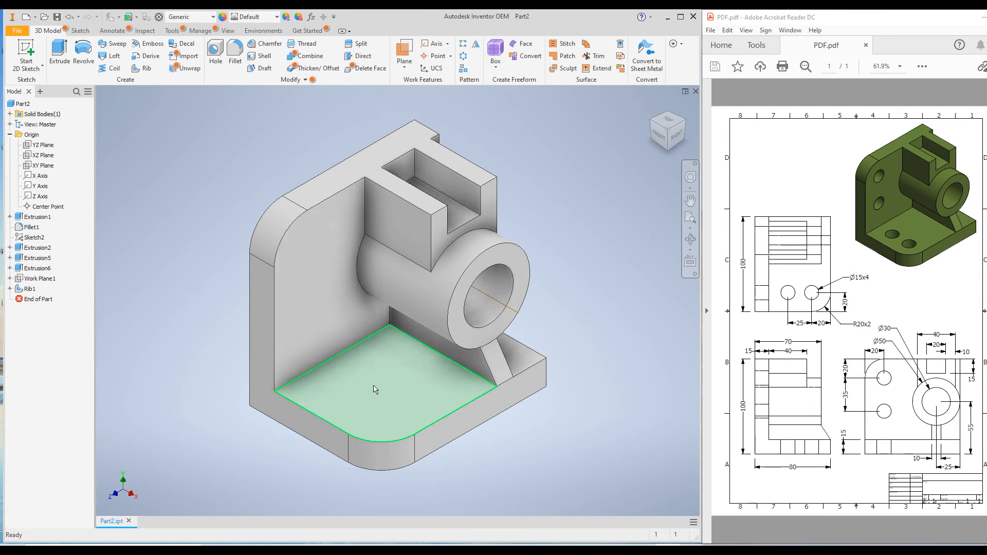
# Start a sketch on the base's upper face and place points at the rounded corner's arc centre and about 25 mm inward from it.
pyautogui.click(386, 416)
pyautogui.rightClick(384, 414)
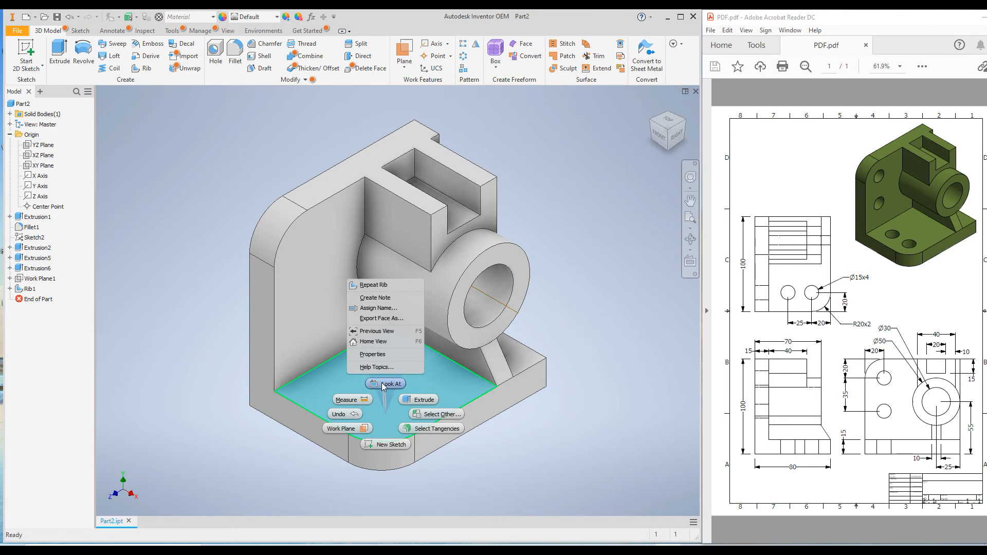
pyautogui.click(384, 410)
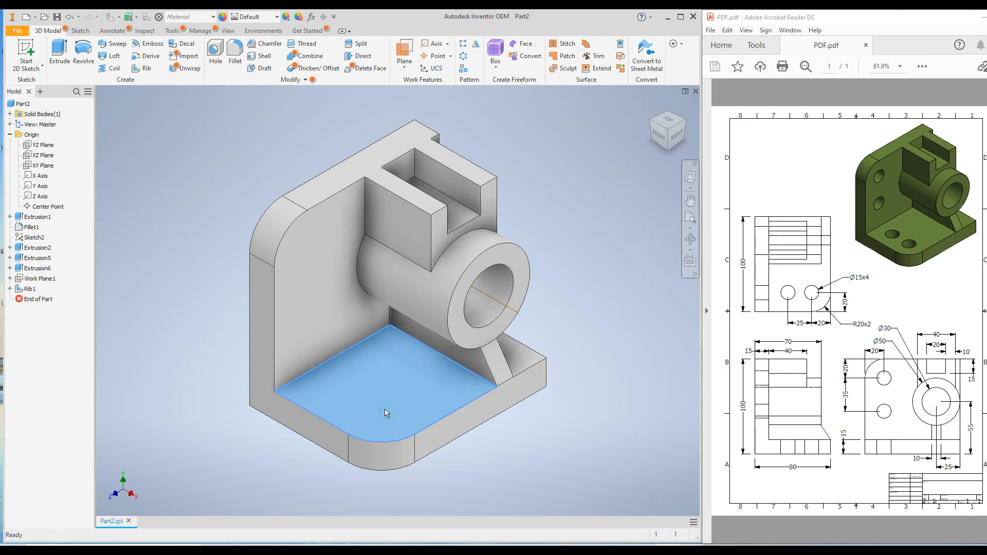
pyautogui.rightClick(386, 413)
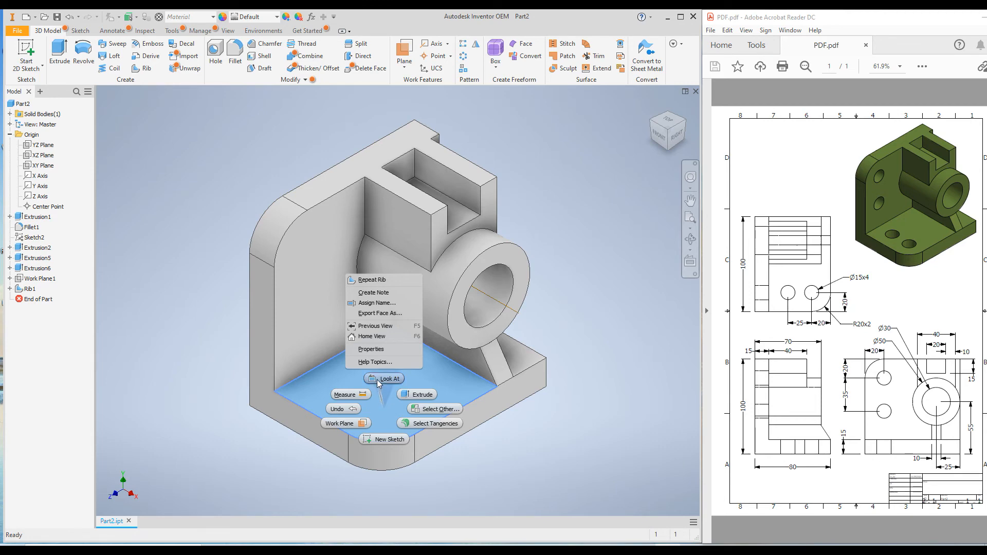
pyautogui.click(385, 439)
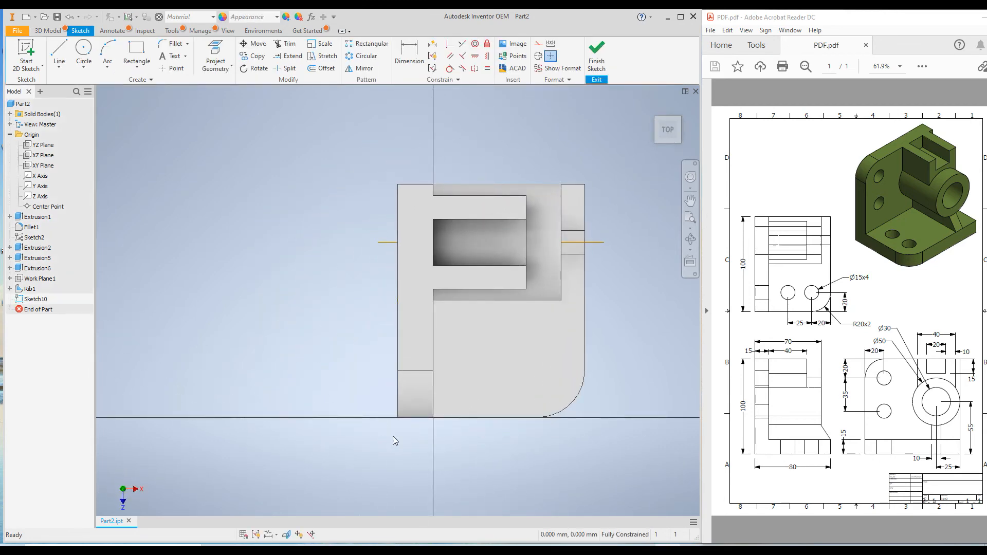
pyautogui.click(166, 71)
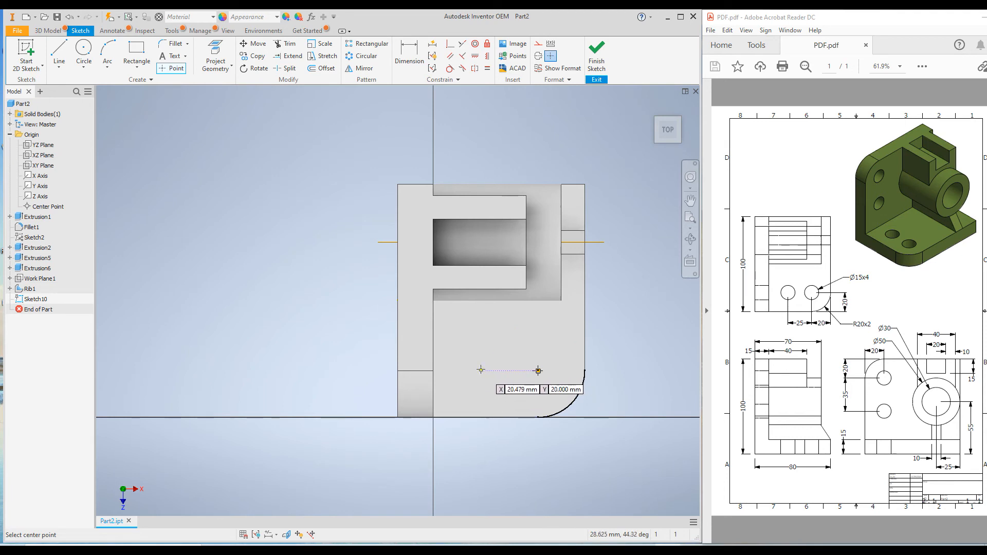
pyautogui.click(479, 370)
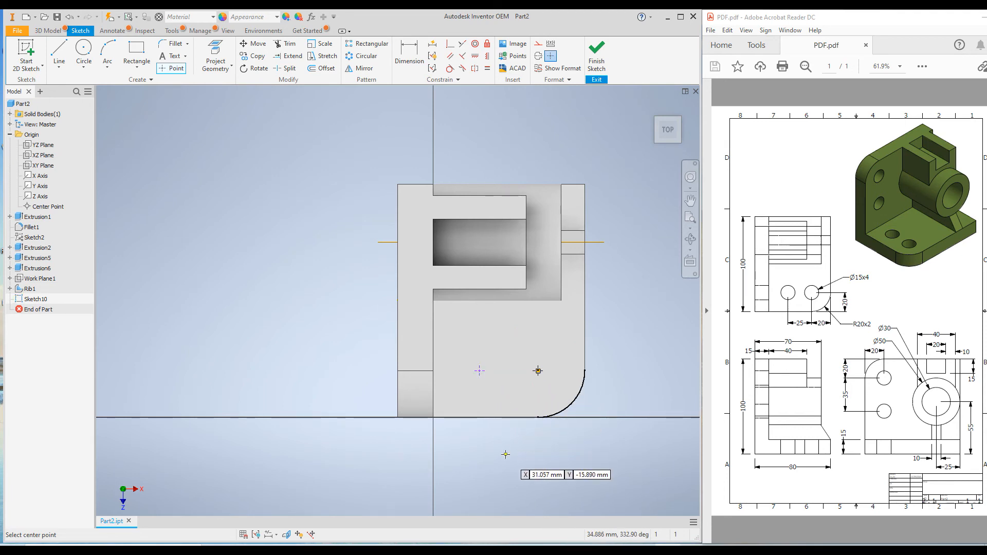
# Dimension the horizontal spacing between the two points on the base as 25 mm.
pyautogui.rightClick(297, 225)
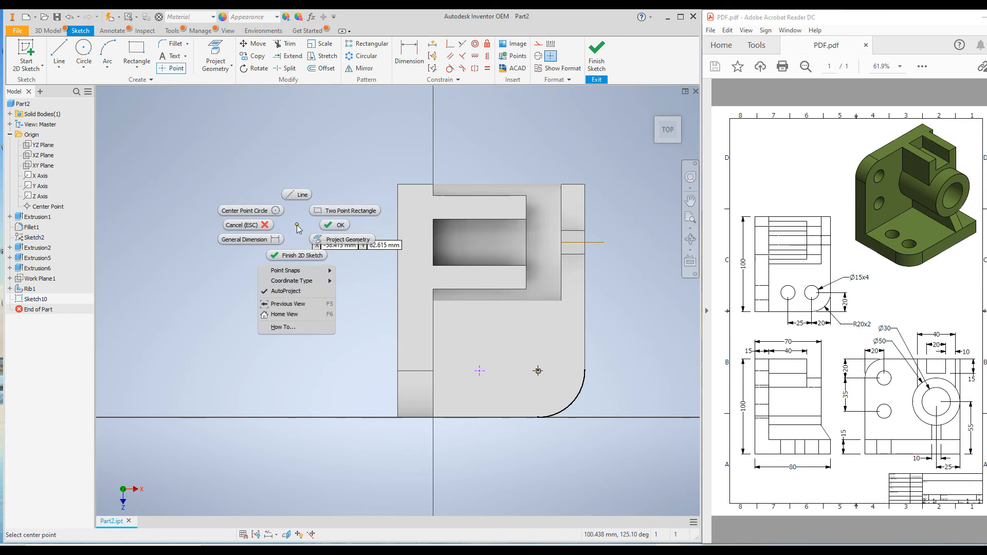
pyautogui.click(271, 243)
pyautogui.click(479, 370)
pyautogui.click(538, 370)
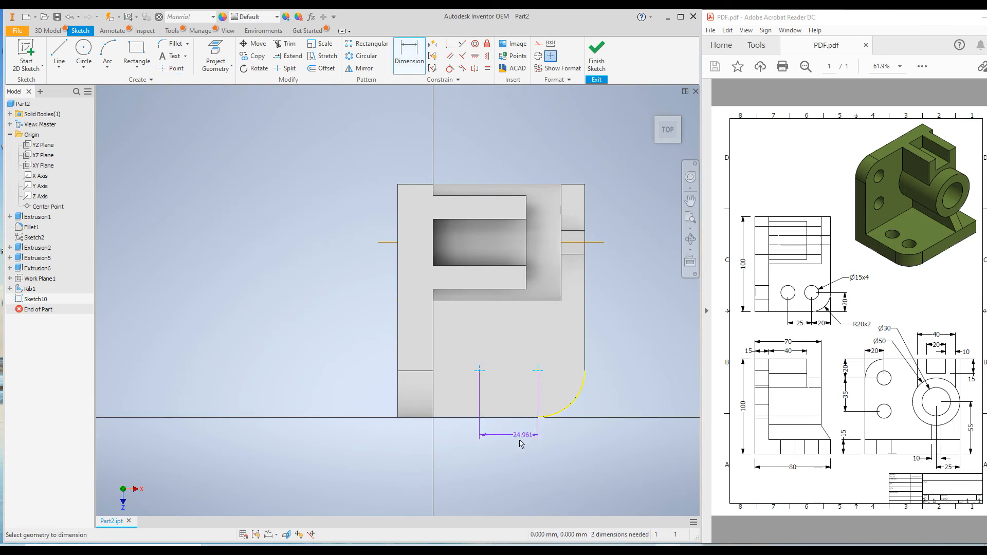
pyautogui.click(522, 438)
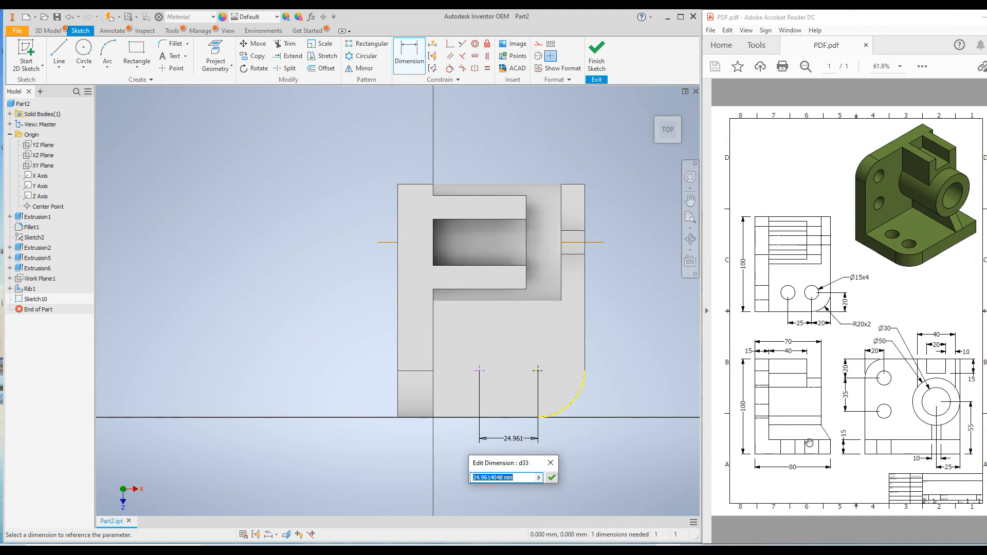
pyautogui.write('25')
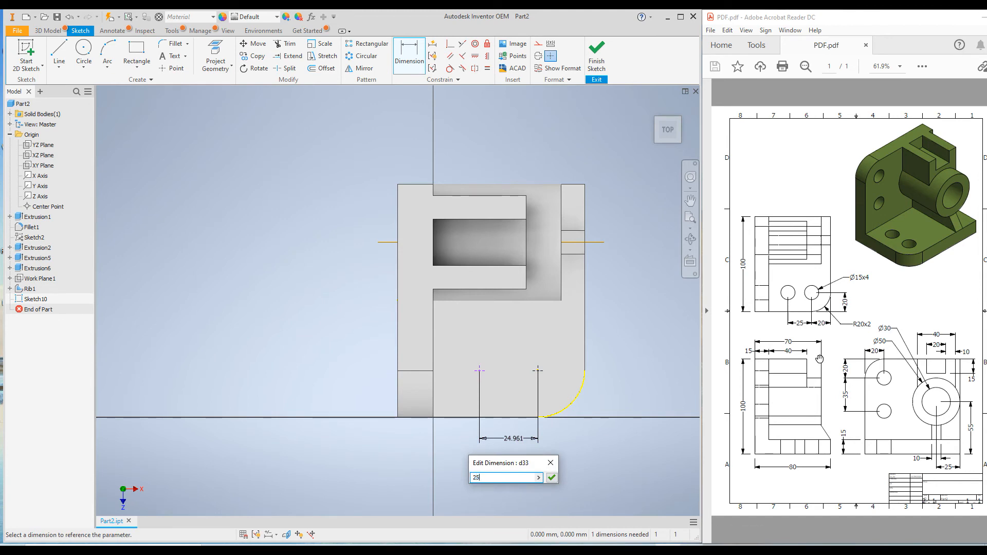
pyautogui.click(552, 478)
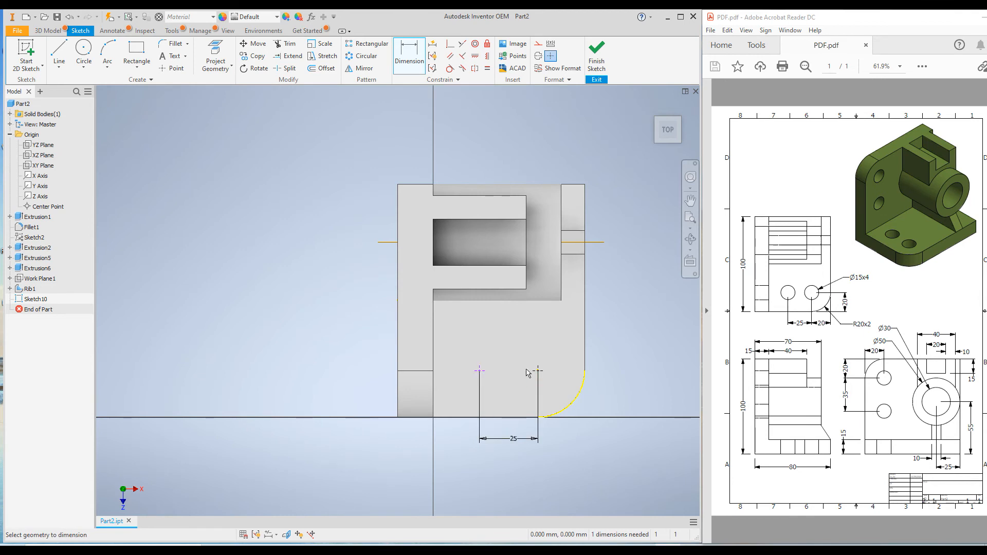
# Constrain the two base points to be horizontally aligned and finish the sketch.
pyautogui.click(474, 56)
pyautogui.click(479, 371)
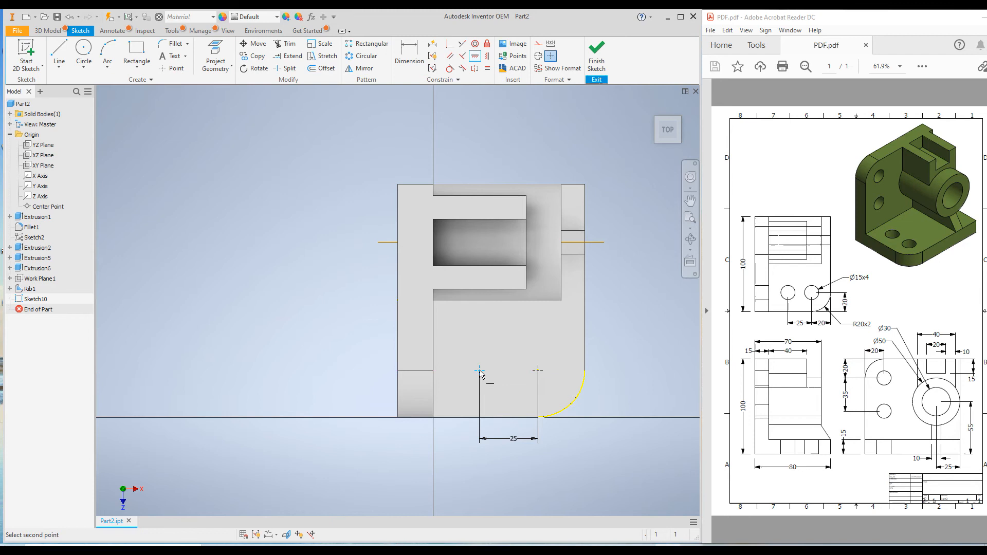
pyautogui.click(537, 371)
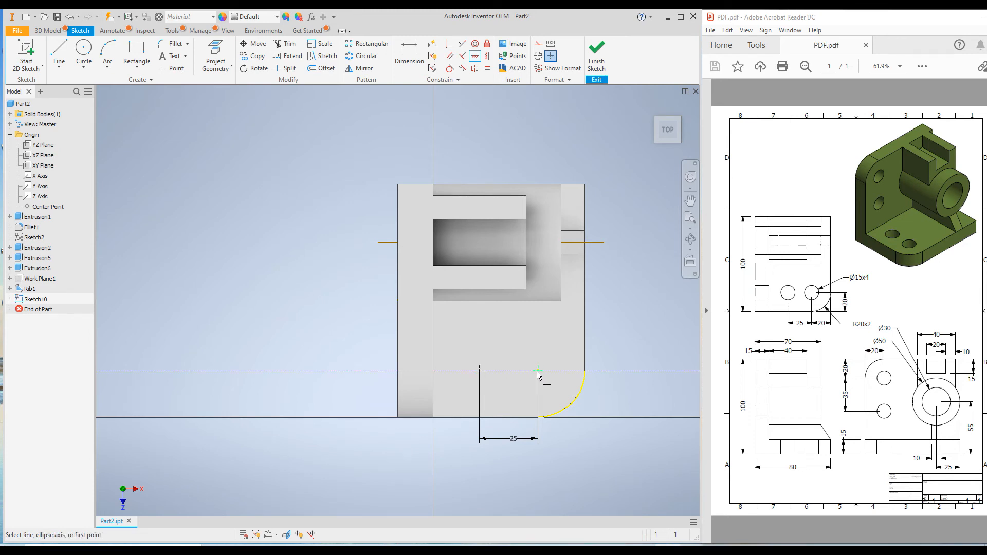
pyautogui.rightClick(619, 300)
pyautogui.click(658, 301)
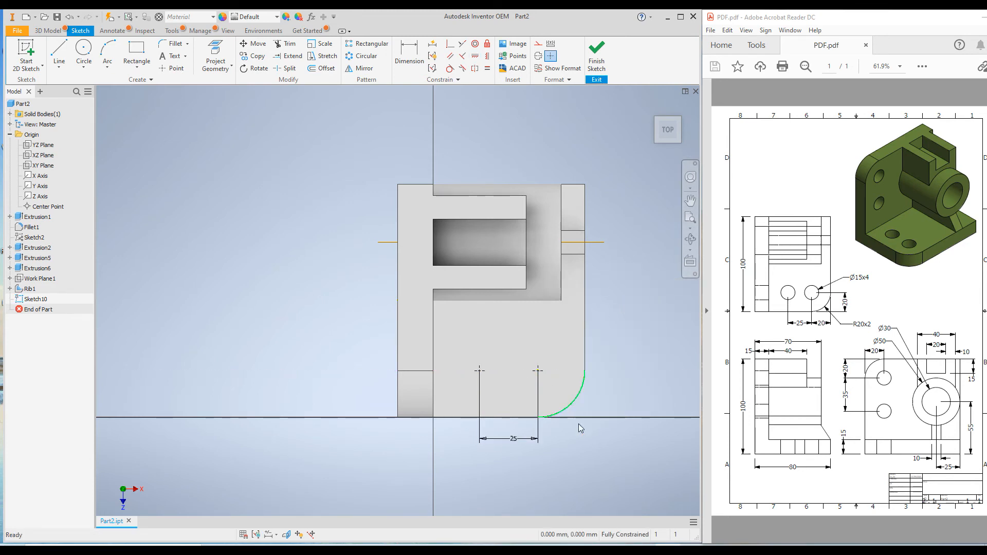
pyautogui.click(596, 54)
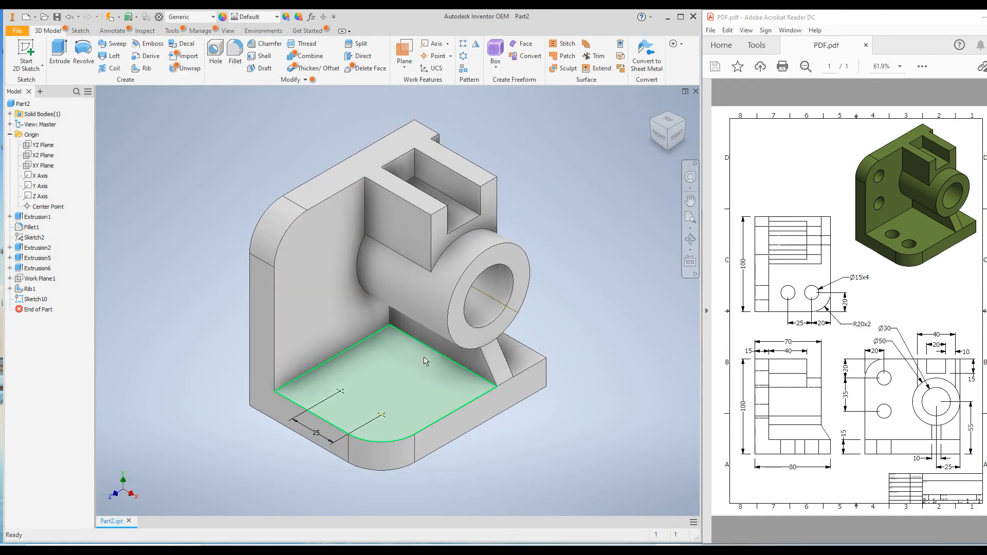
# Start a sketch on the upright wall's inner face and place points at the rounded corner's arc centre and about 32 mm below it.
pyautogui.keyDown('shift'); pyautogui.moveTo(484, 348); pyautogui.dragTo(462, 337, button='middle'); pyautogui.keyUp('shift')
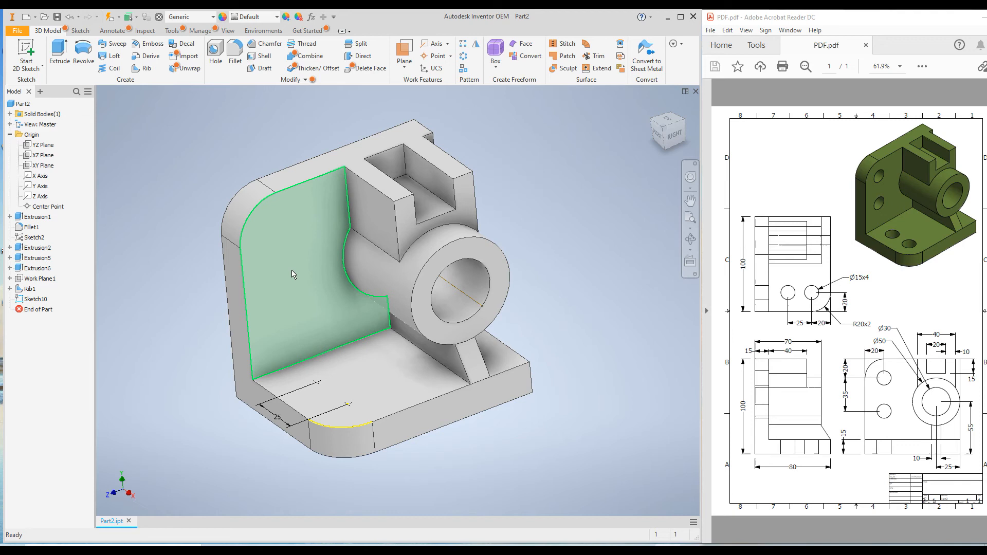
pyautogui.click(291, 270)
pyautogui.rightClick(291, 269)
pyautogui.click(288, 300)
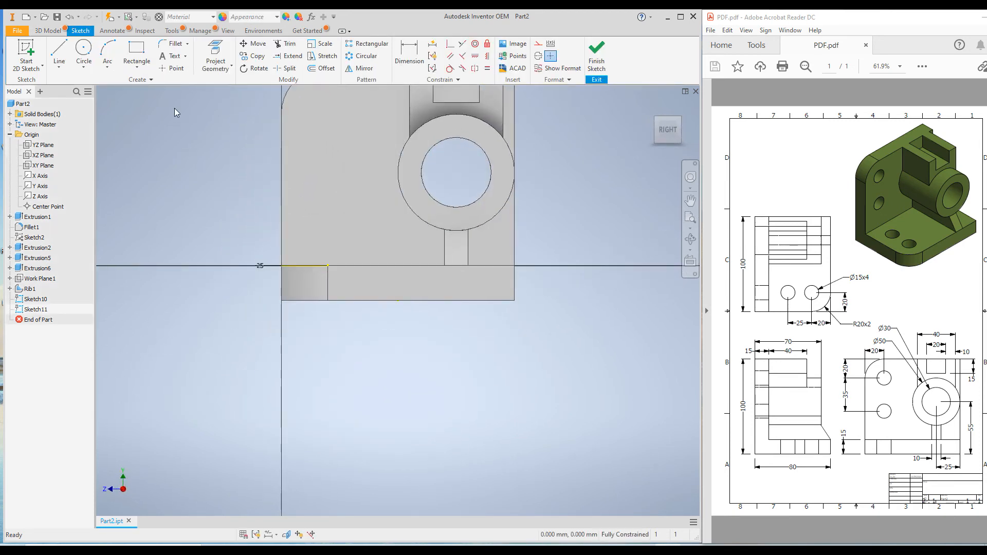
pyautogui.click(171, 68)
pyautogui.scroll(3, 328, 319)
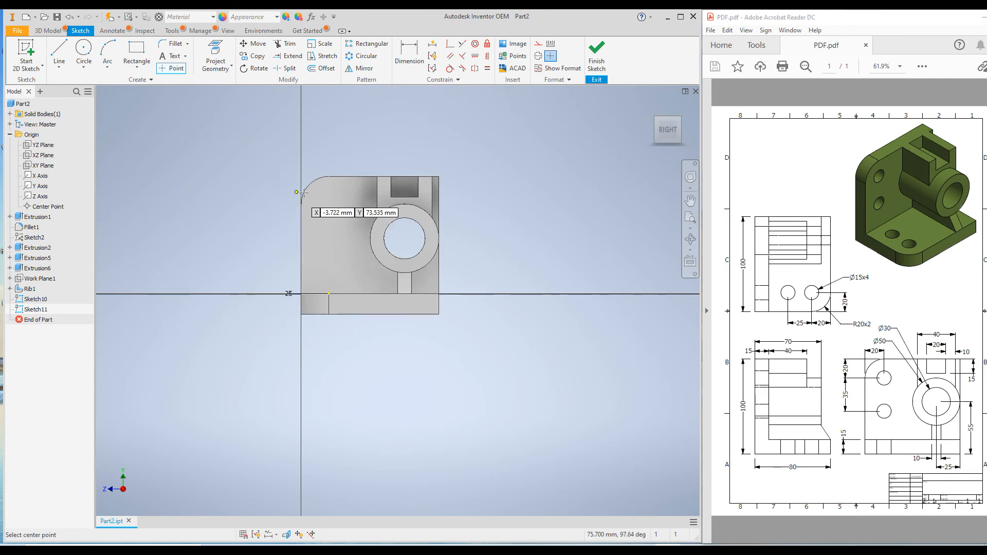
pyautogui.scroll(-3, 300, 193)
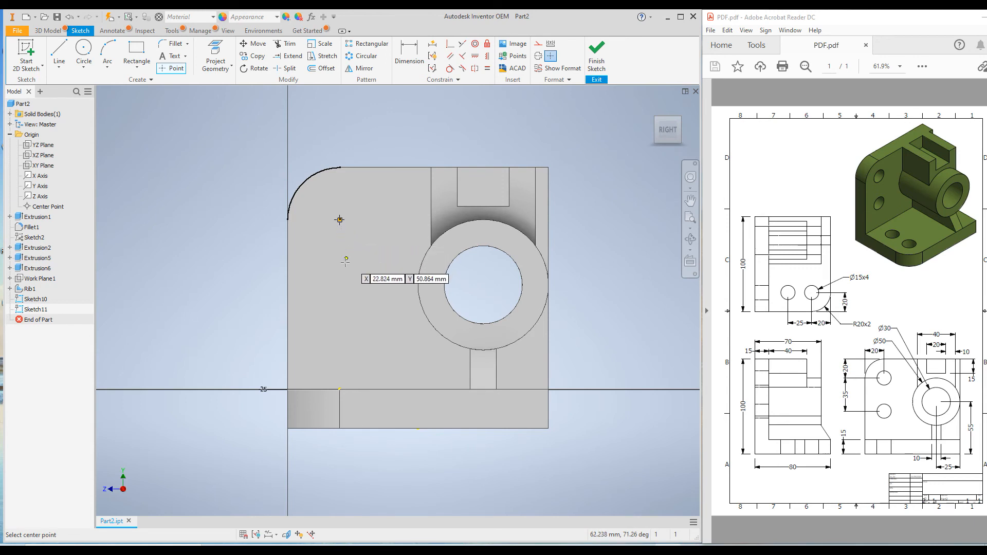
pyautogui.click(339, 301)
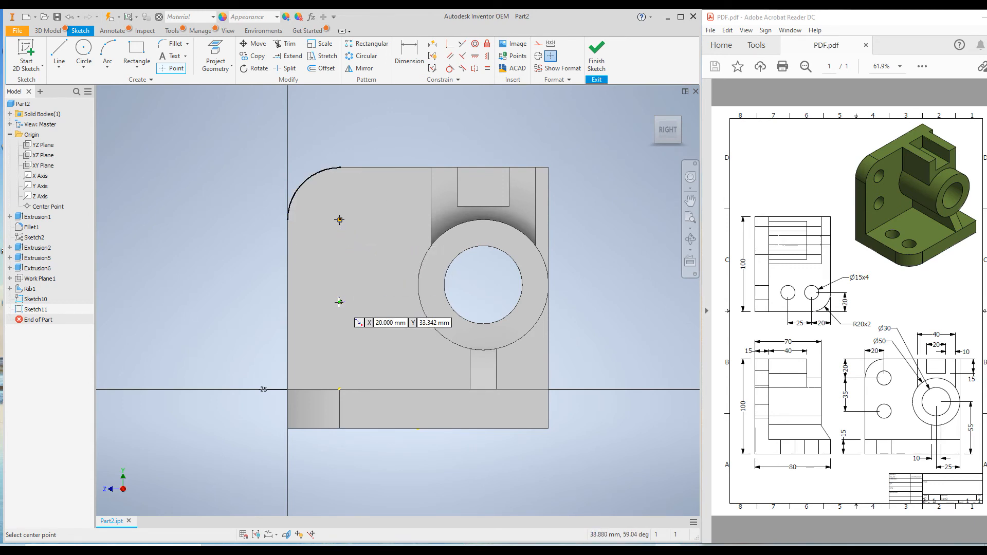
pyautogui.rightClick(224, 256)
pyautogui.click(222, 232)
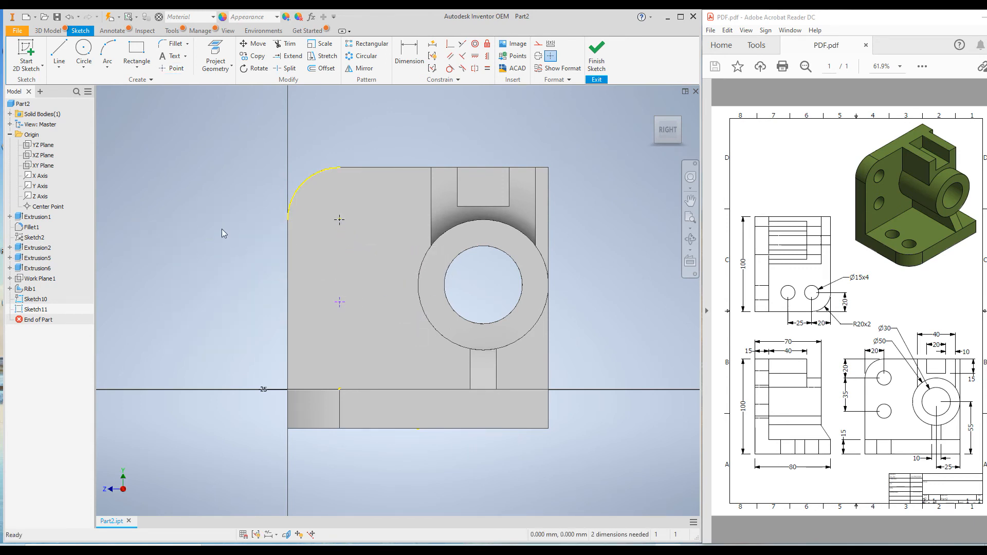
# Dimension the vertical spacing between the two points on the upright wall as 35 mm.
pyautogui.rightClick(222, 233)
pyautogui.click(185, 245)
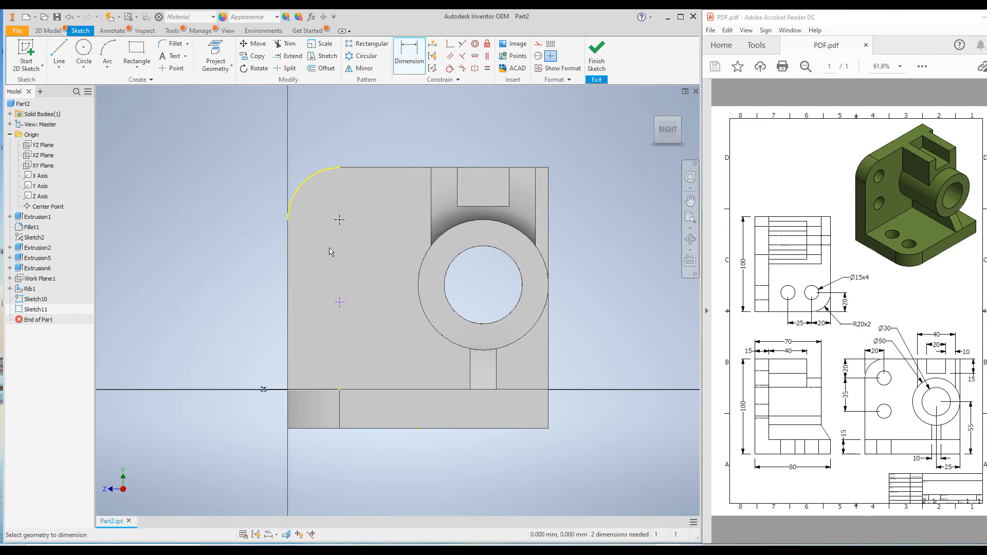
pyautogui.click(339, 219)
pyautogui.click(339, 302)
pyautogui.click(243, 258)
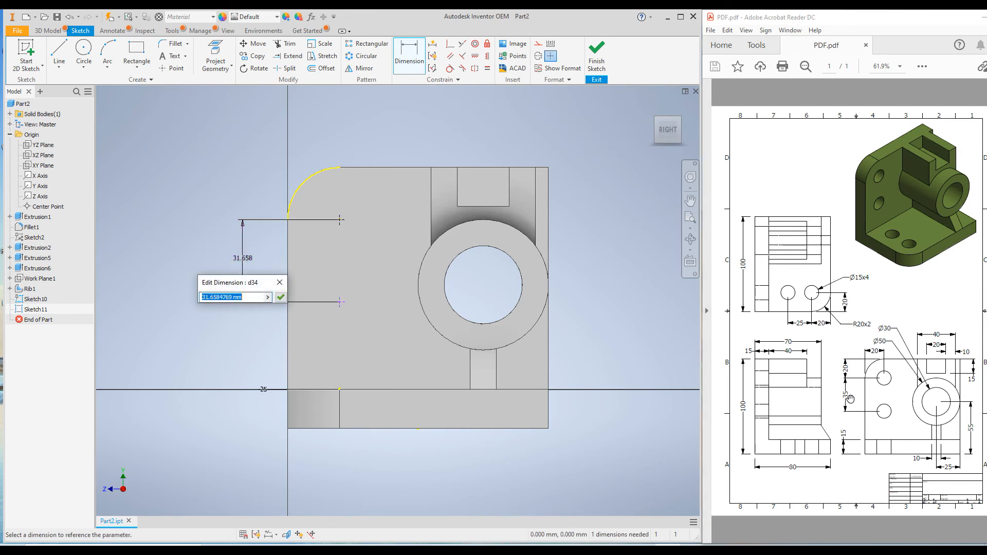
pyautogui.write('5')
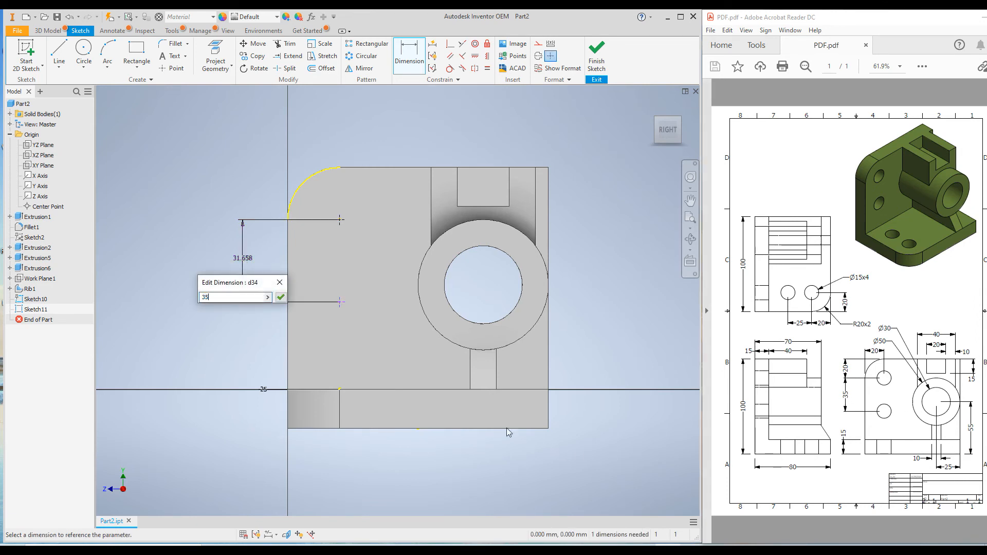
pyautogui.click(281, 297)
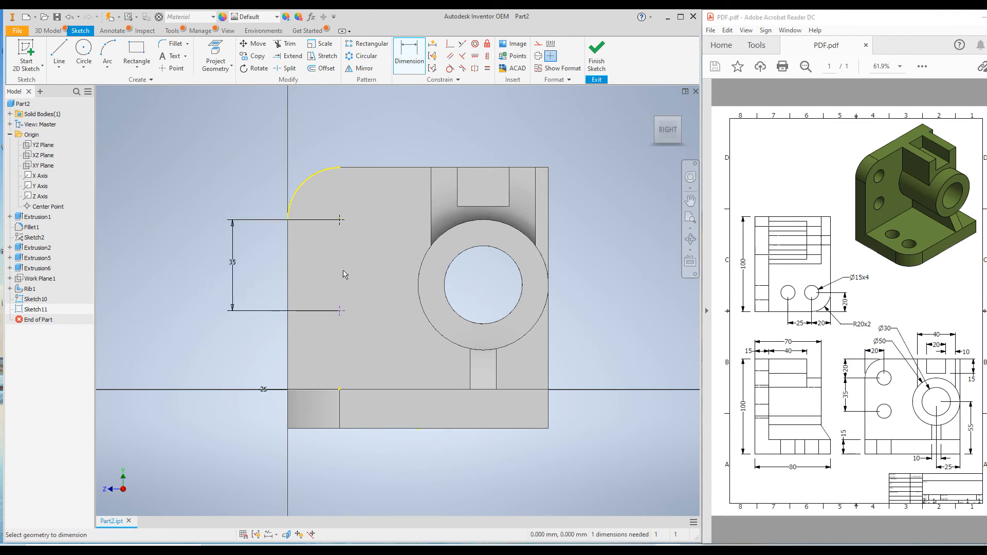
# Constrain the two wall points to be vertically aligned and convert the projected corner arc to construction geometry.
pyautogui.click(488, 61)
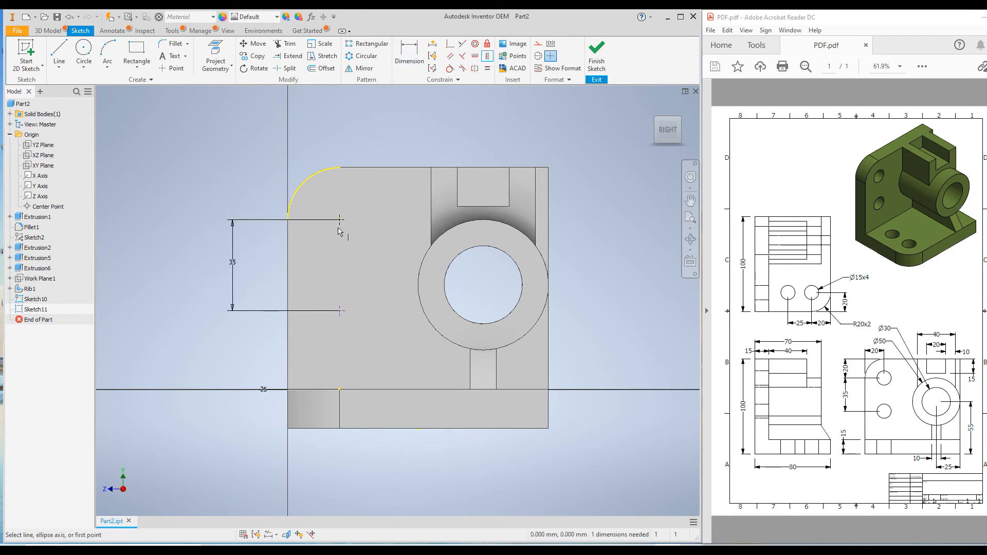
pyautogui.click(339, 219)
pyautogui.click(339, 310)
pyautogui.rightClick(183, 153)
pyautogui.click(216, 154)
pyautogui.click(289, 192)
pyautogui.click(537, 44)
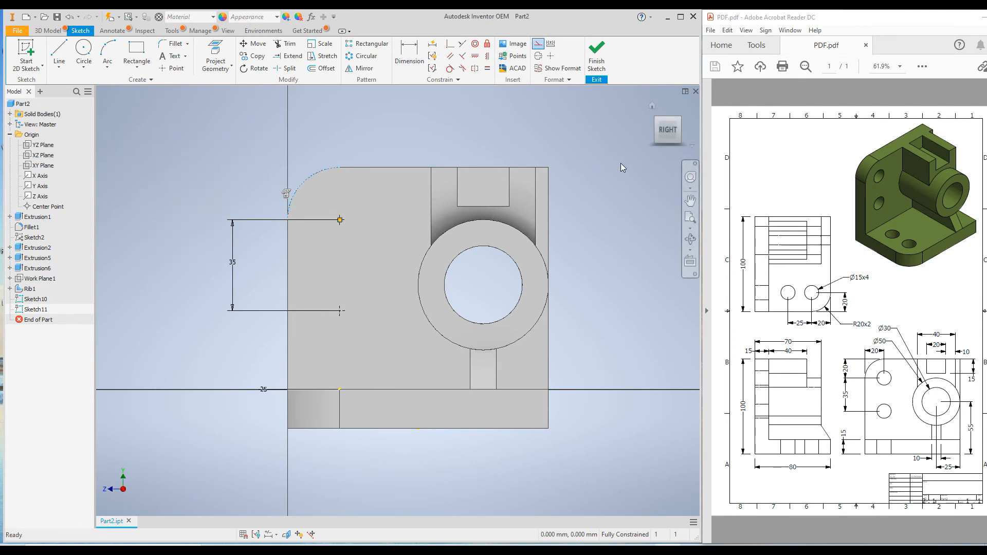
# Finish the wall sketch and cut 15 mm simple through-all holes at the two sketch points on the base.
pyautogui.click(597, 51)
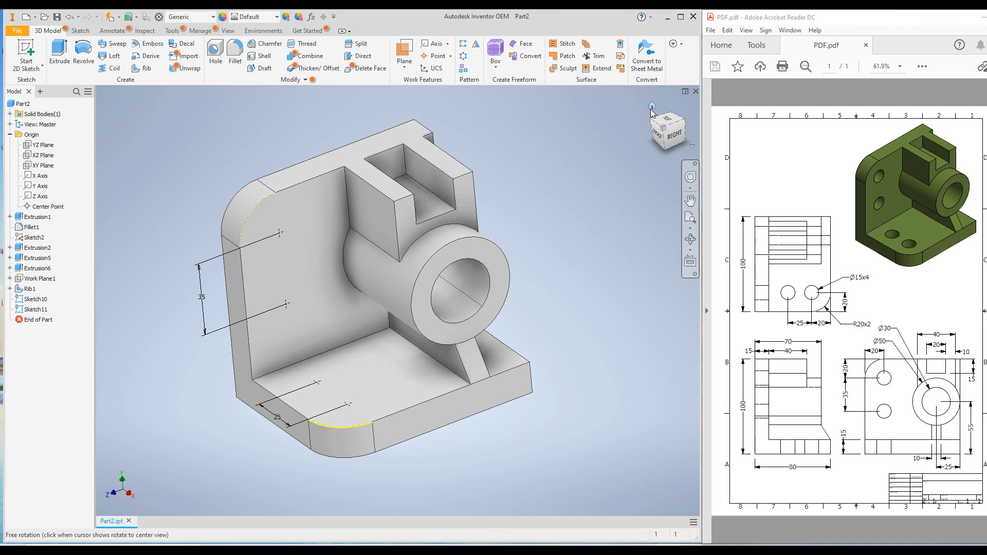
pyautogui.click(651, 108)
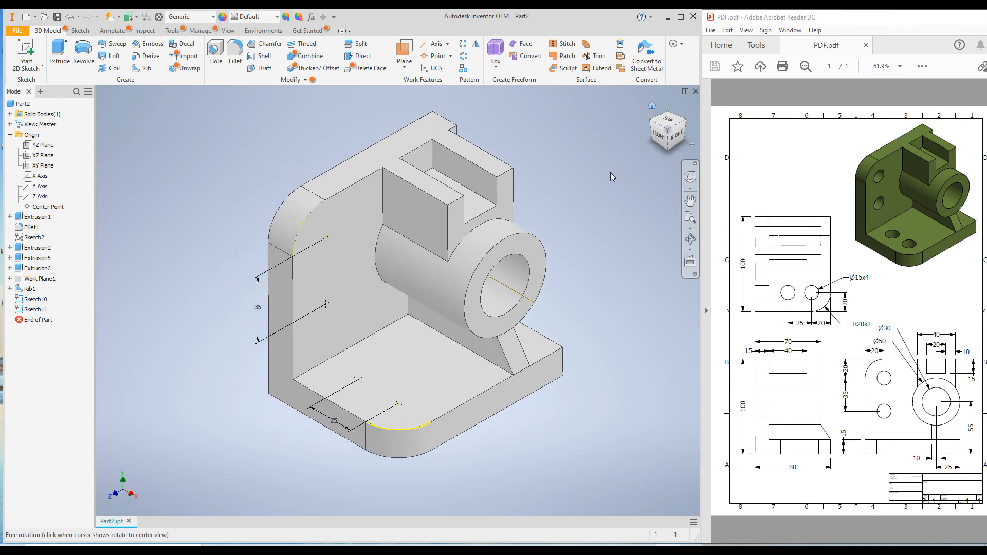
pyautogui.click(215, 53)
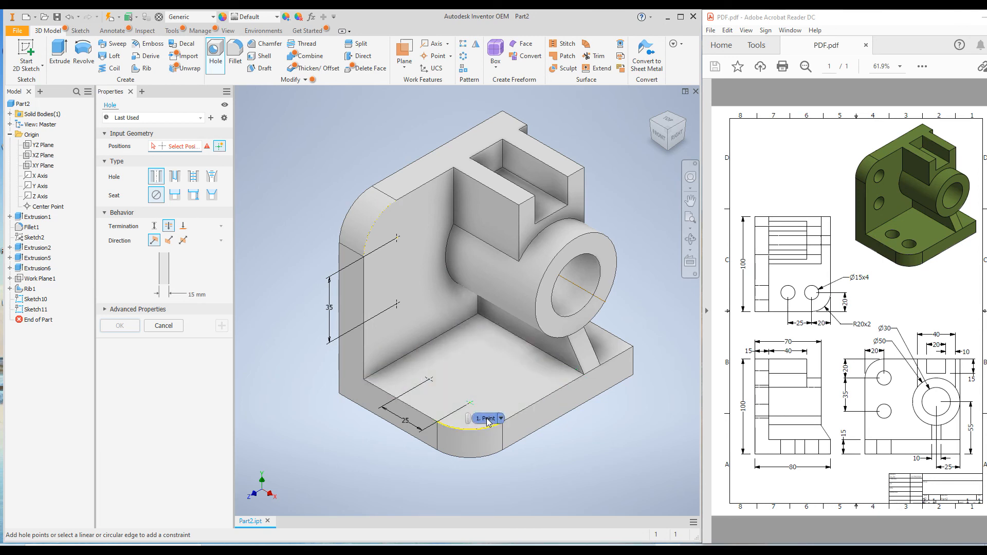
pyautogui.click(471, 404)
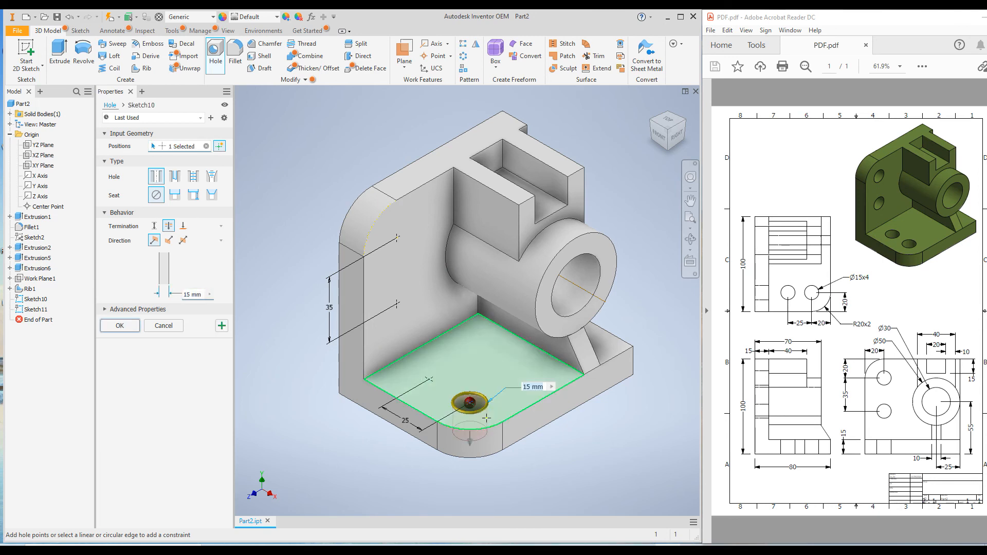
pyautogui.click(429, 380)
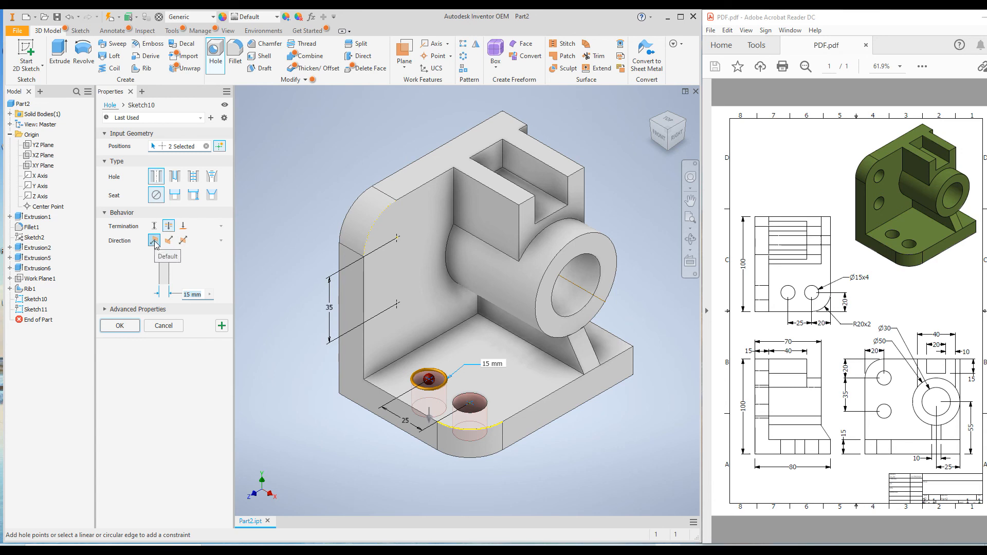
pyautogui.click(126, 326)
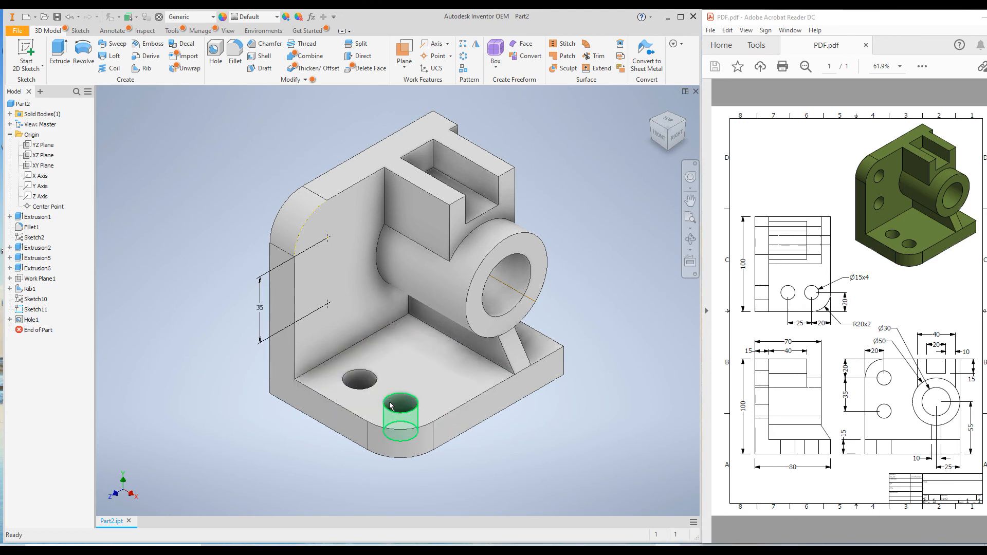
# Reopen the base hole feature and start a new hole from it, cutting 15 mm through-all holes at the two upright-wall points.
pyautogui.rightClick(31, 323)
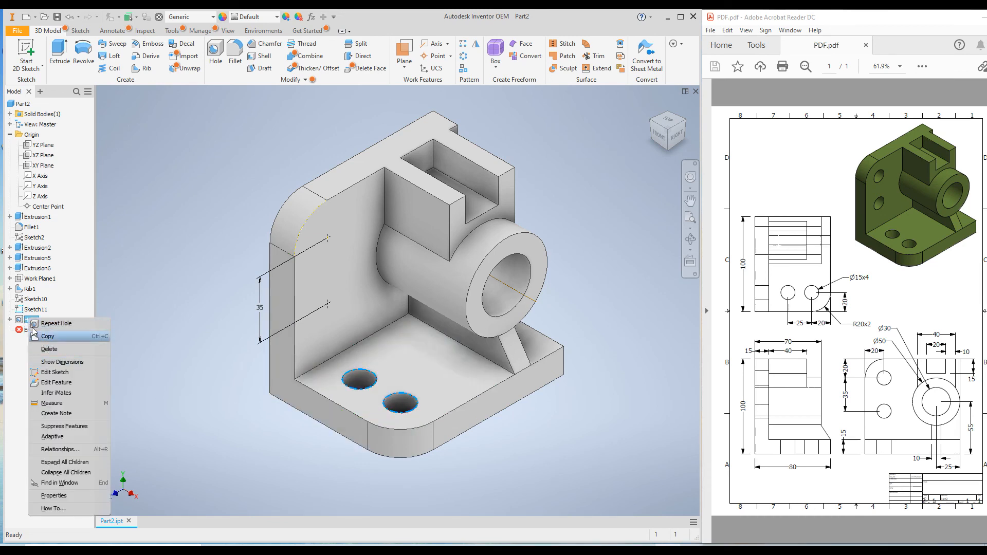
pyautogui.click(57, 382)
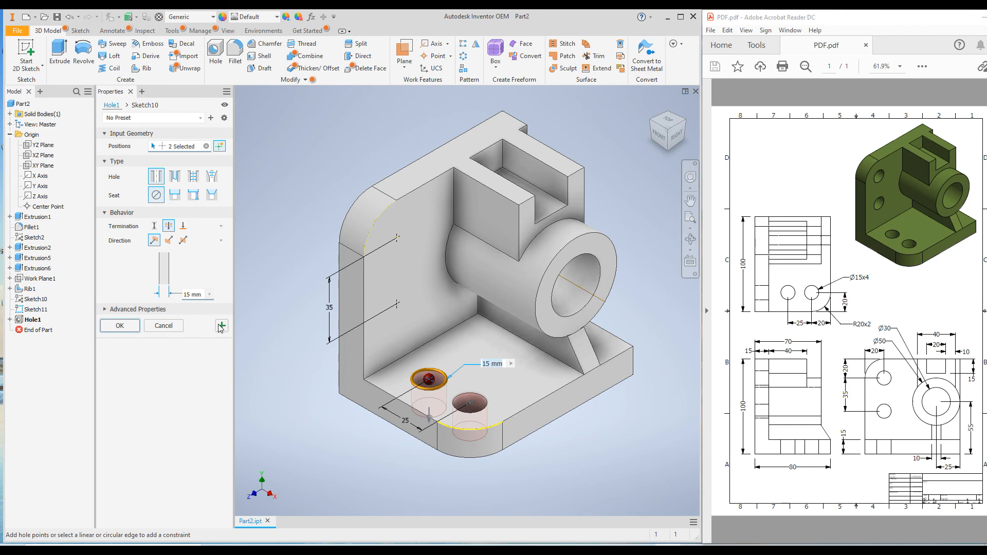
pyautogui.click(222, 325)
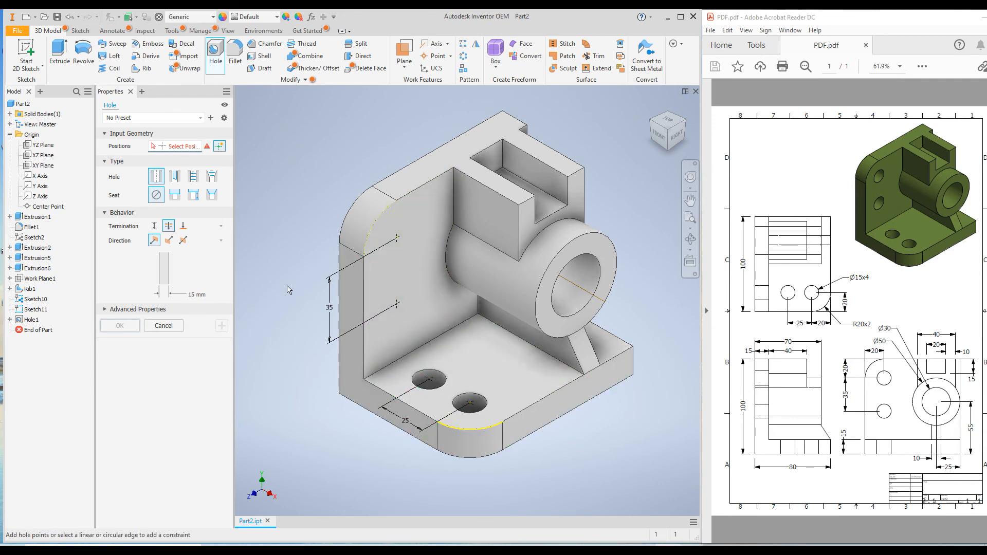
pyautogui.click(397, 237)
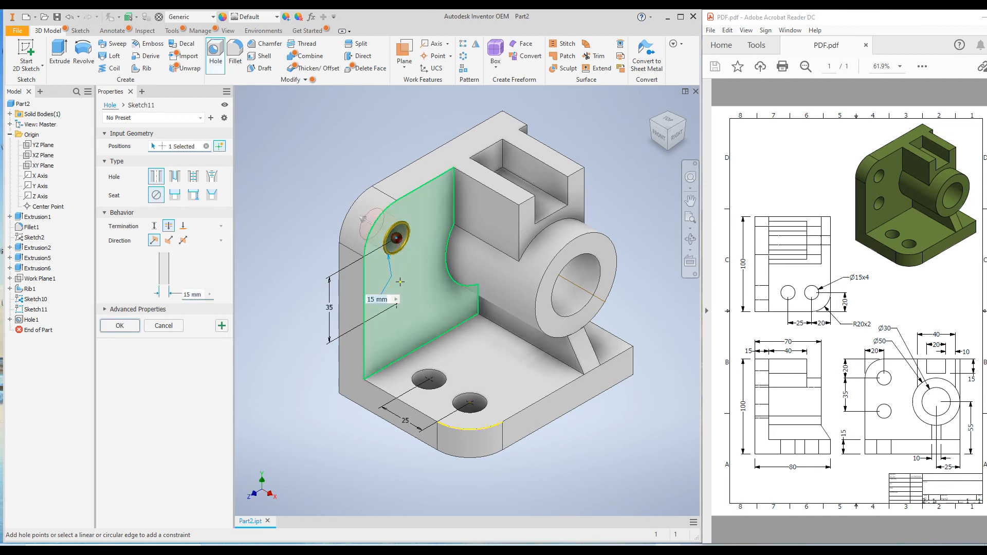
pyautogui.click(396, 304)
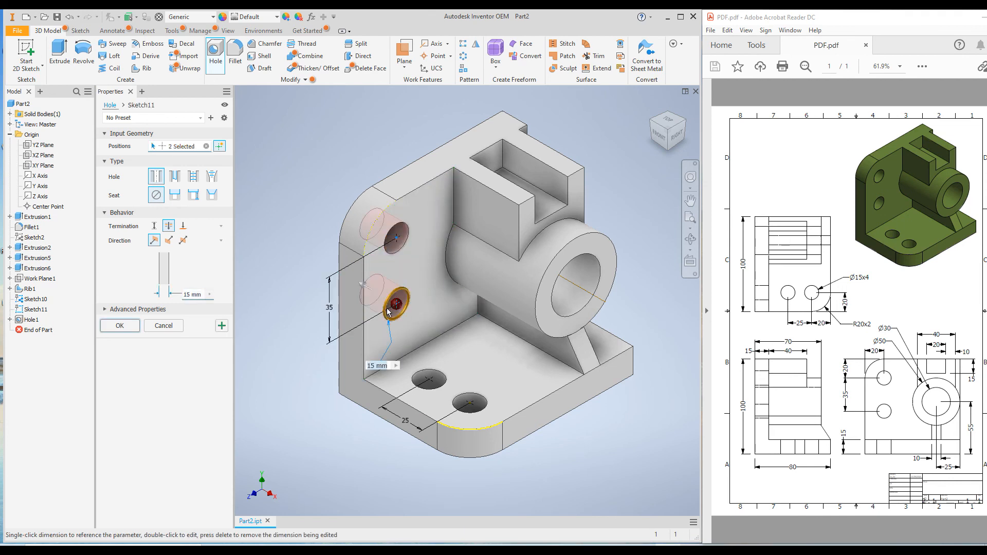
pyautogui.click(111, 329)
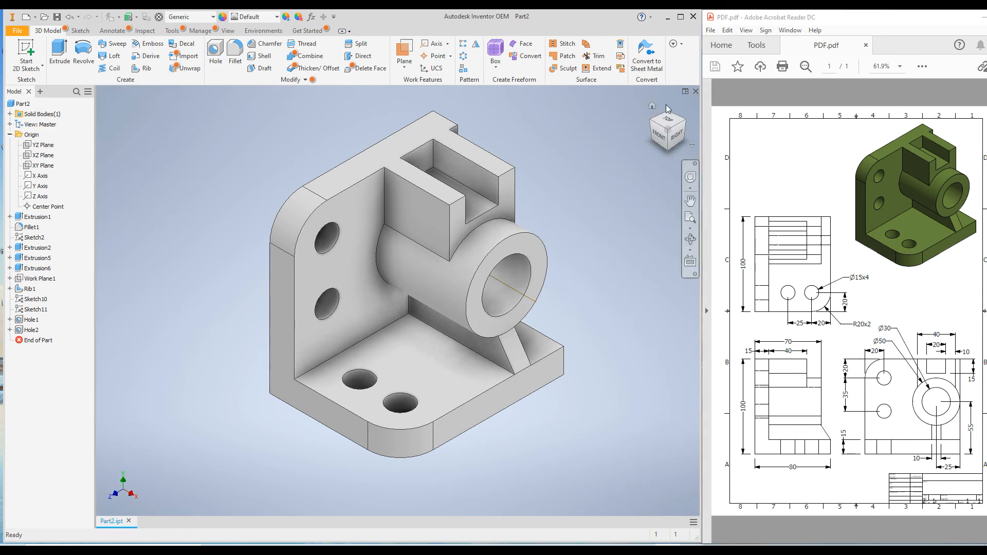
pyautogui.click(652, 107)
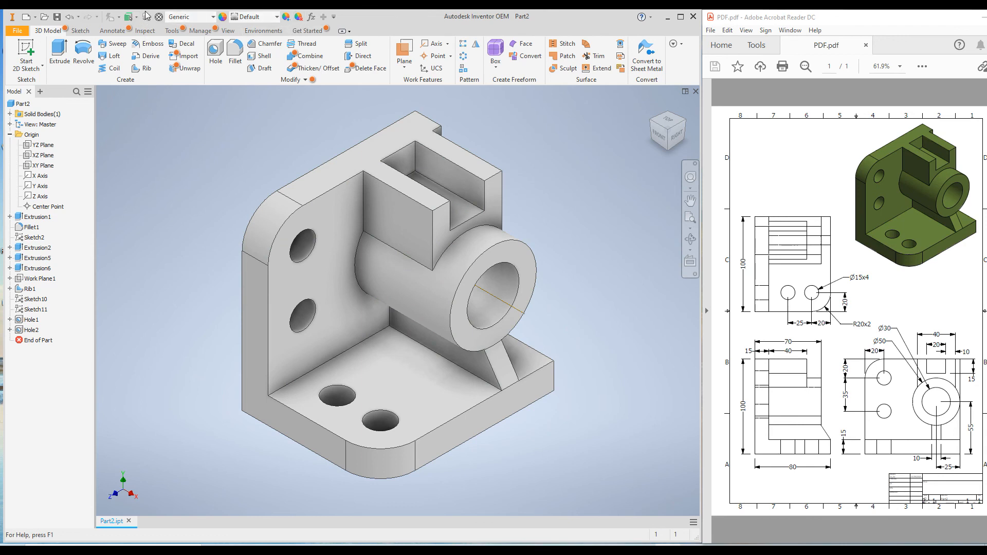
# Apply the Olive Green appearance to the whole part and clear the selection.
pyautogui.click(22, 105)
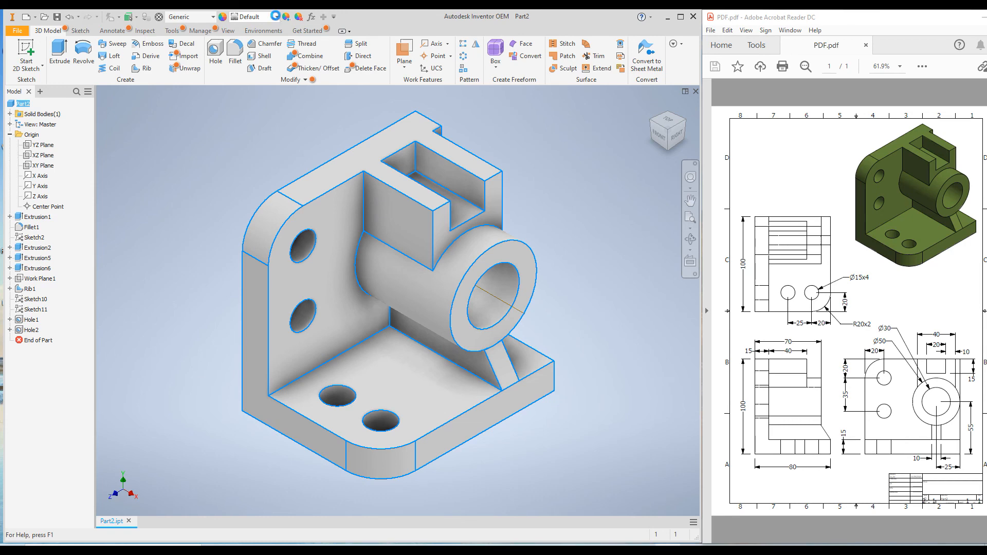
pyautogui.click(277, 18)
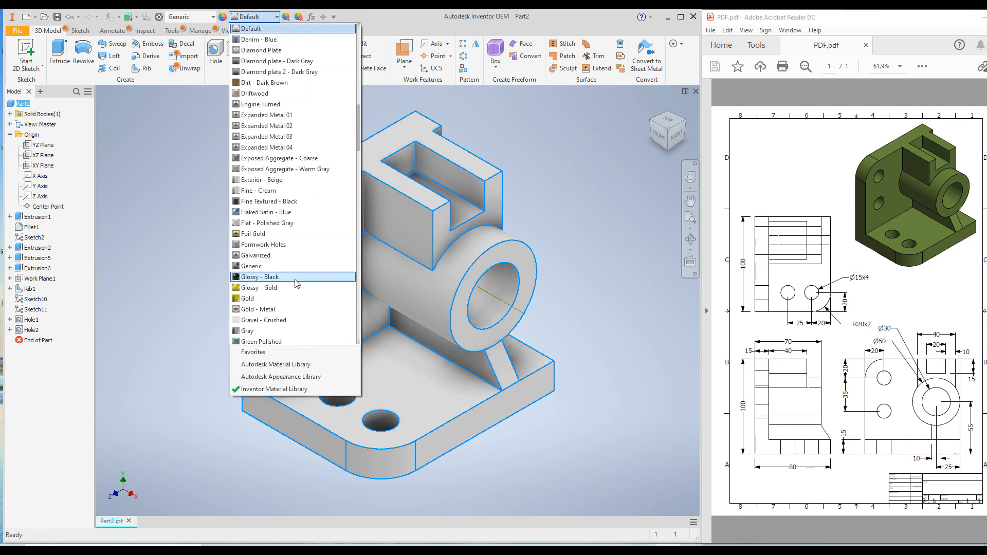
pyautogui.scroll(-1, 295, 284)
pyautogui.scroll(-5, 296, 291)
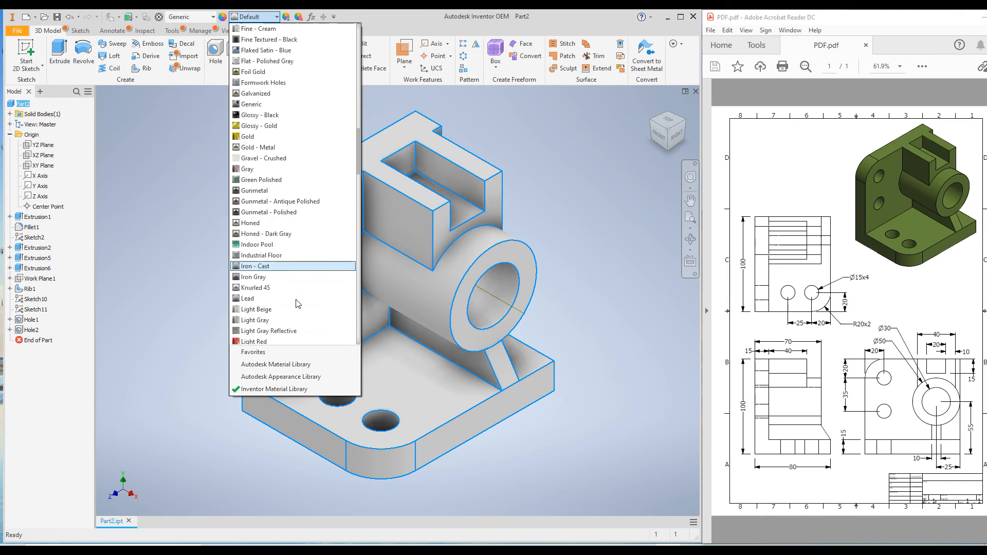
pyautogui.scroll(-7, 296, 304)
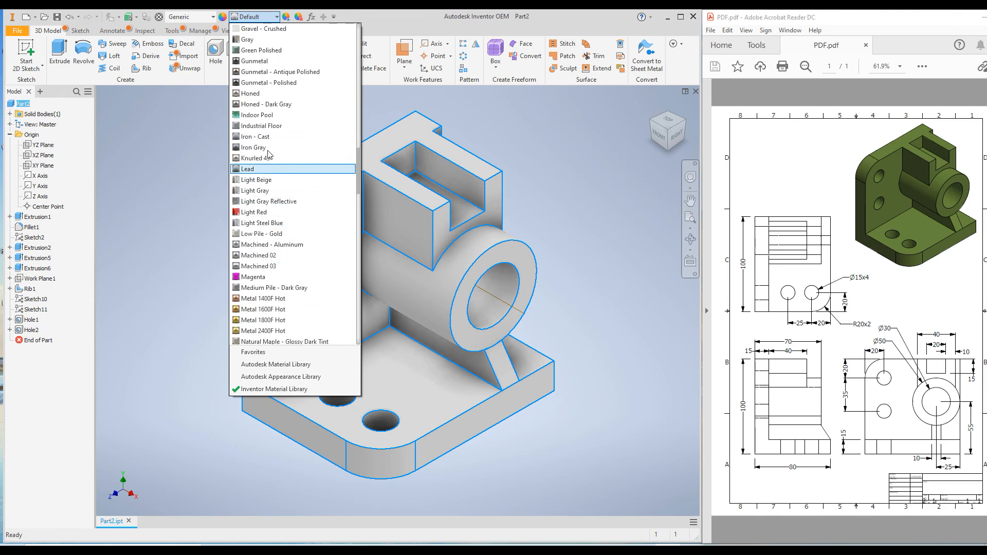
pyautogui.click(255, 267)
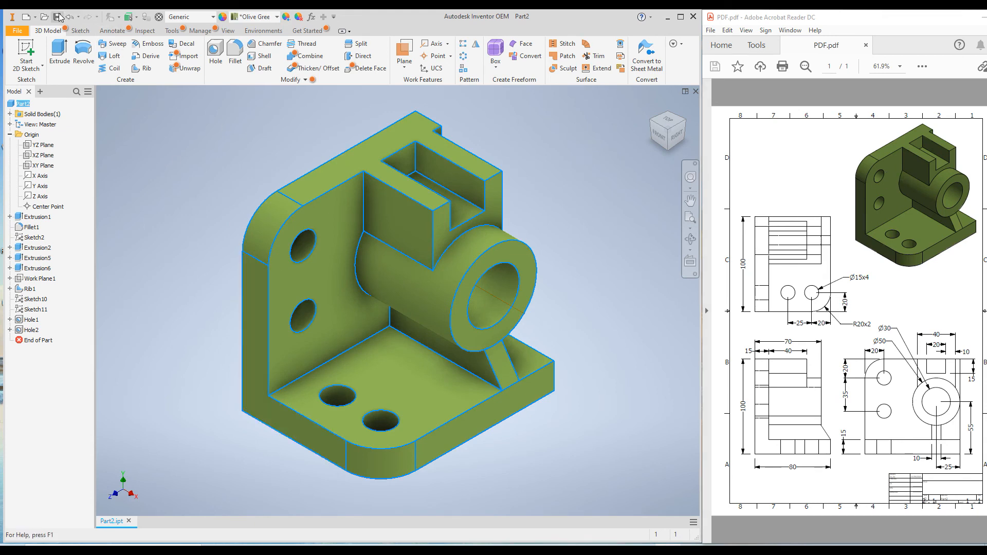
pyautogui.click(215, 202)
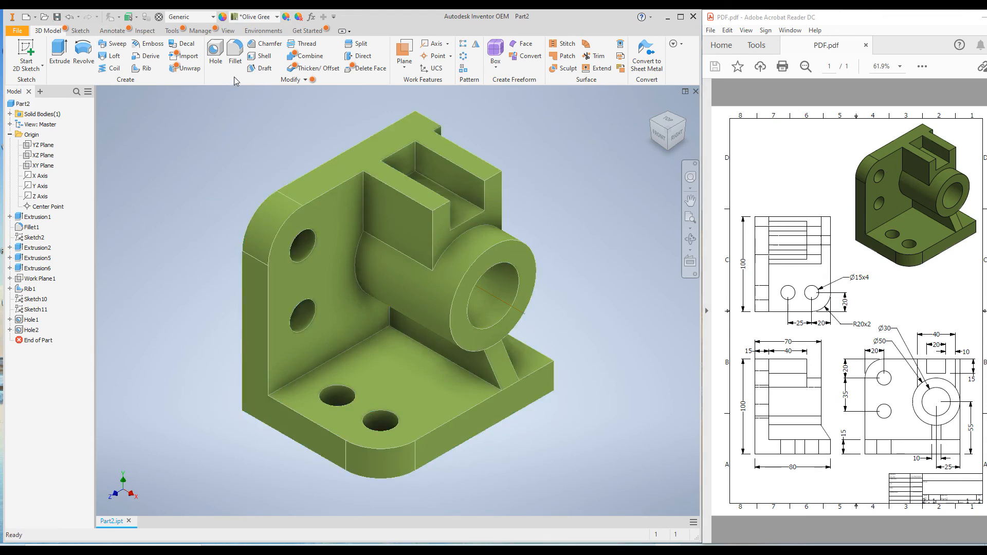